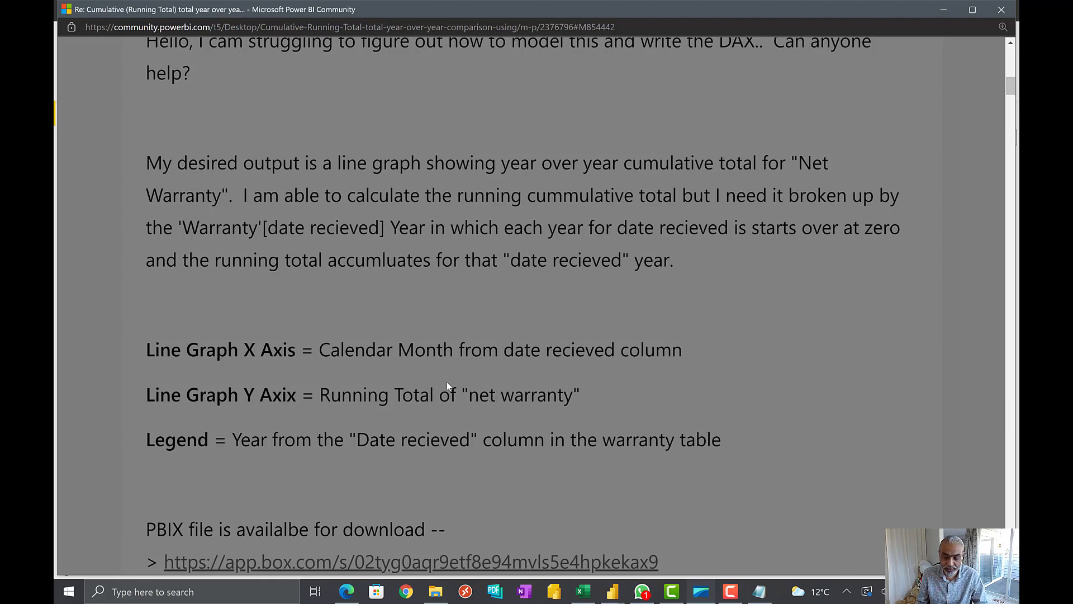
Switch to the PBI Sample 05MAR (2) file in Power BI Desktop and open its data model diagram.
{"action": "left_click", "coordinate": [612, 591]}
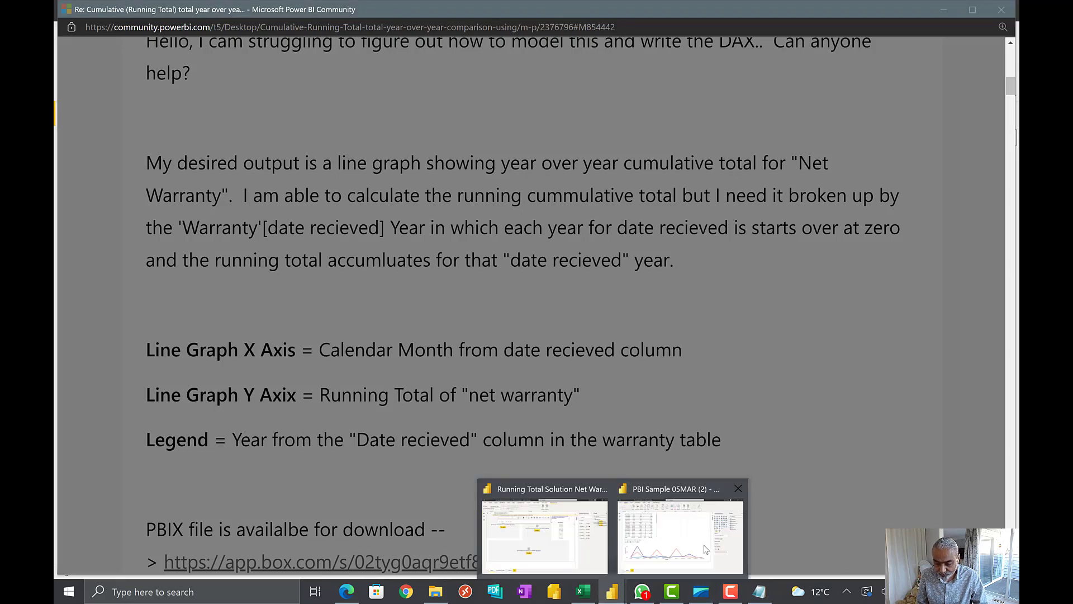
{"action": "left_click", "coordinate": [705, 549]}
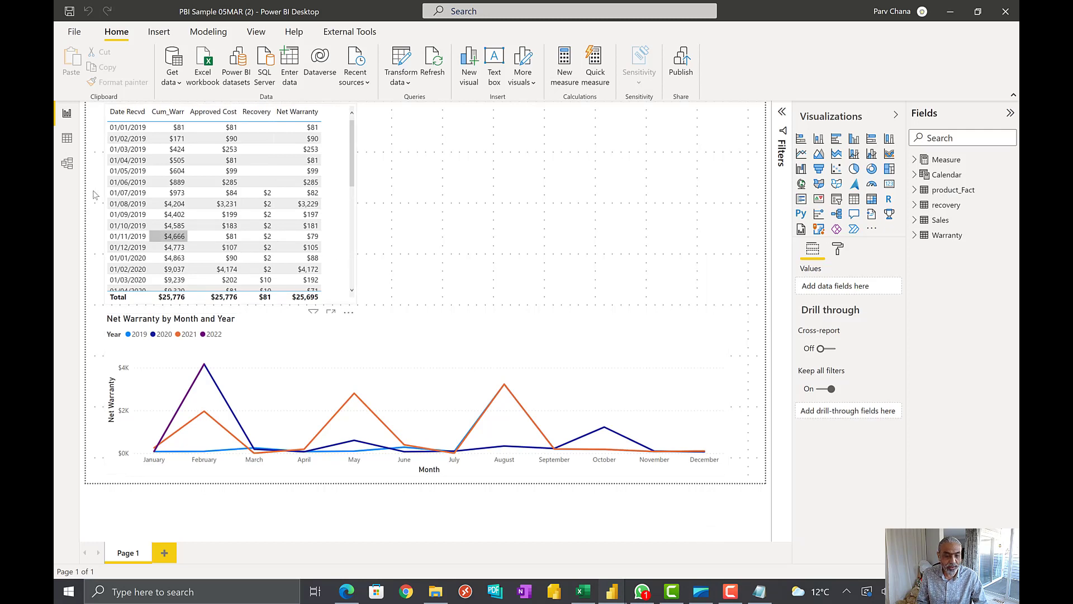
{"action": "left_click", "coordinate": [68, 163]}
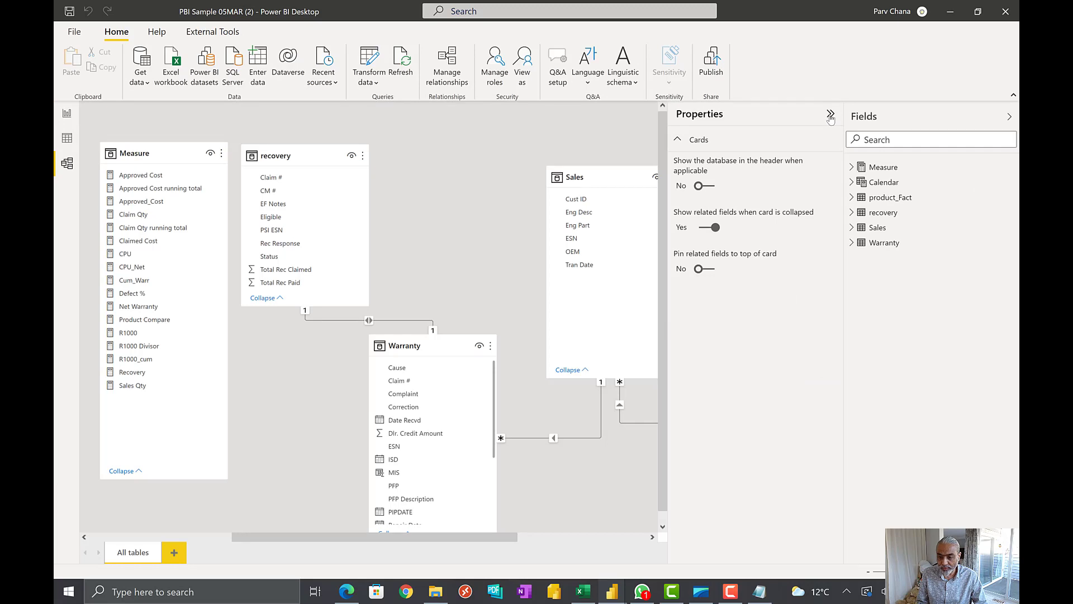
Reposition the Sales, product_Fact, Calendar and Warranty tables in the model diagram so their relationships can be reviewed.
{"action": "left_click", "coordinate": [831, 115]}
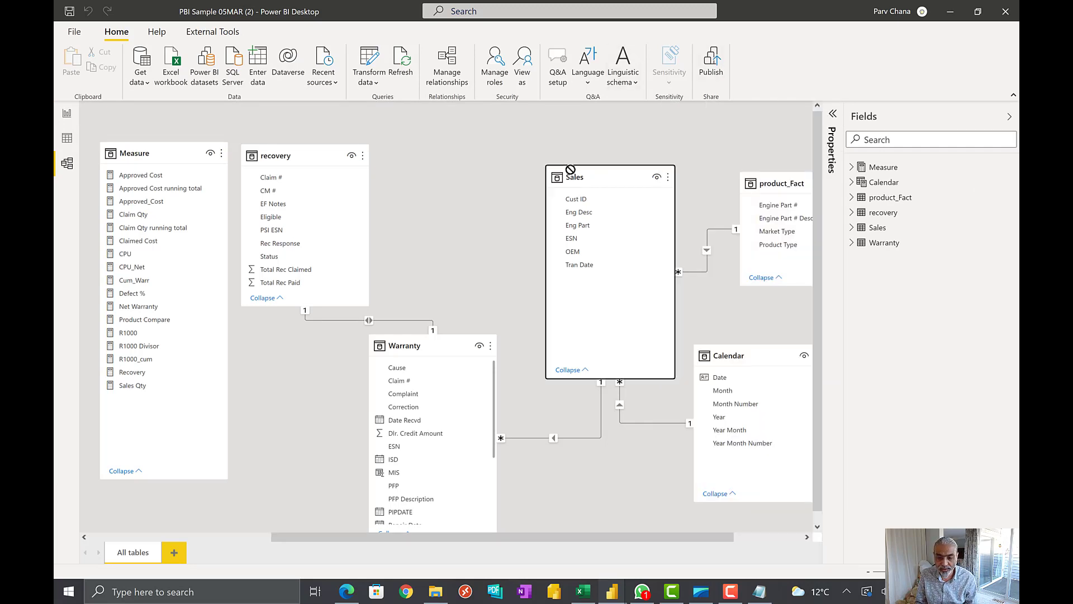
{"action": "left_click_drag", "start_coordinate": [598, 169], "coordinate": [549, 152]}
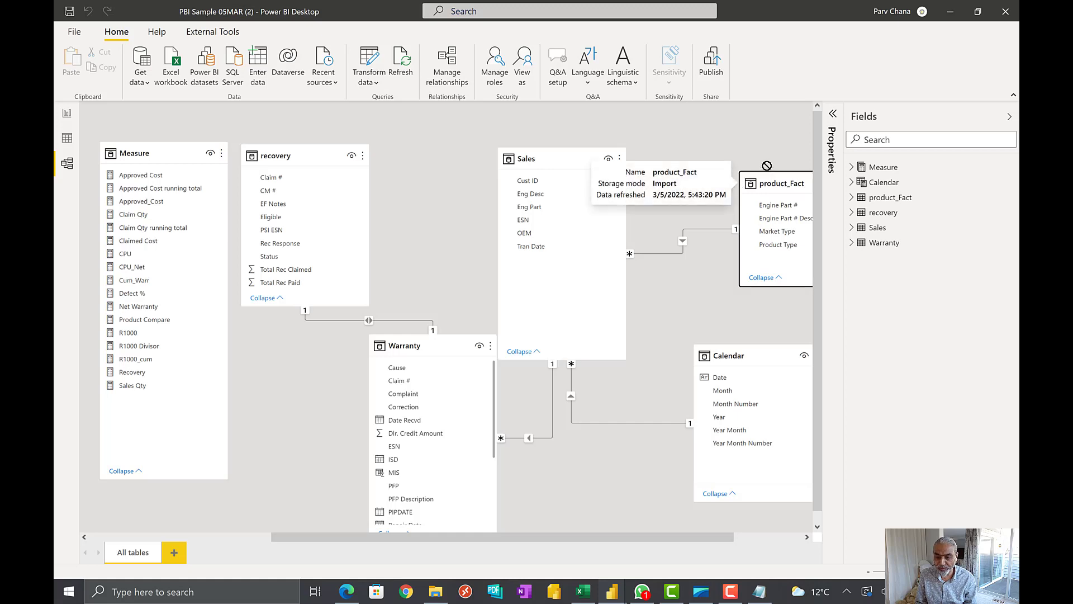
{"action": "left_click_drag", "start_coordinate": [768, 178], "coordinate": [751, 153]}
{"action": "left_click_drag", "start_coordinate": [728, 353], "coordinate": [704, 353]}
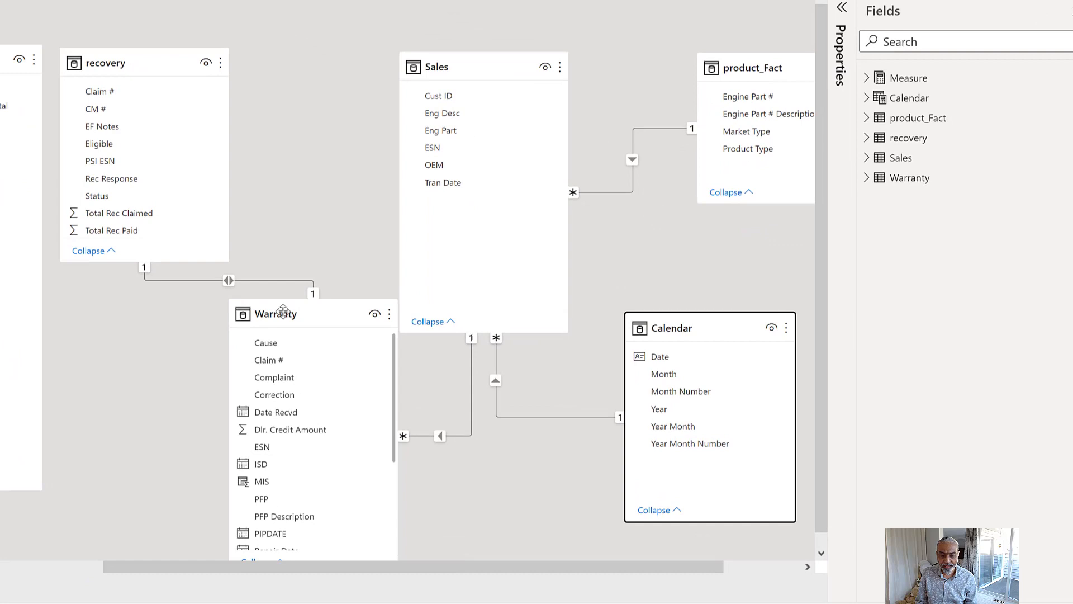
{"action": "left_click_drag", "start_coordinate": [283, 311], "coordinate": [263, 311]}
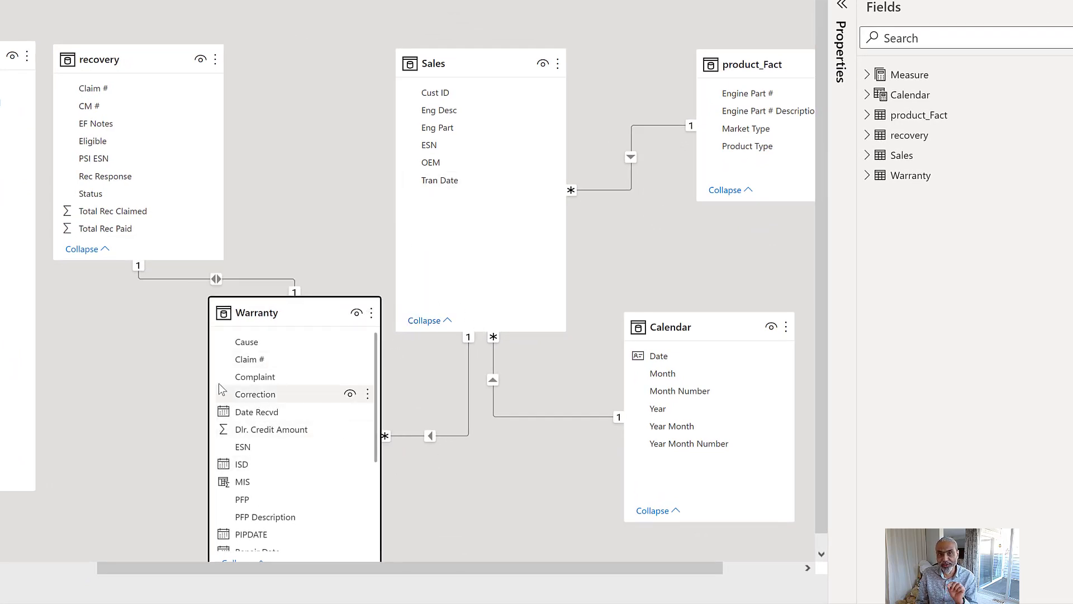
{"action": "mouse_move", "coordinate": [231, 331]}
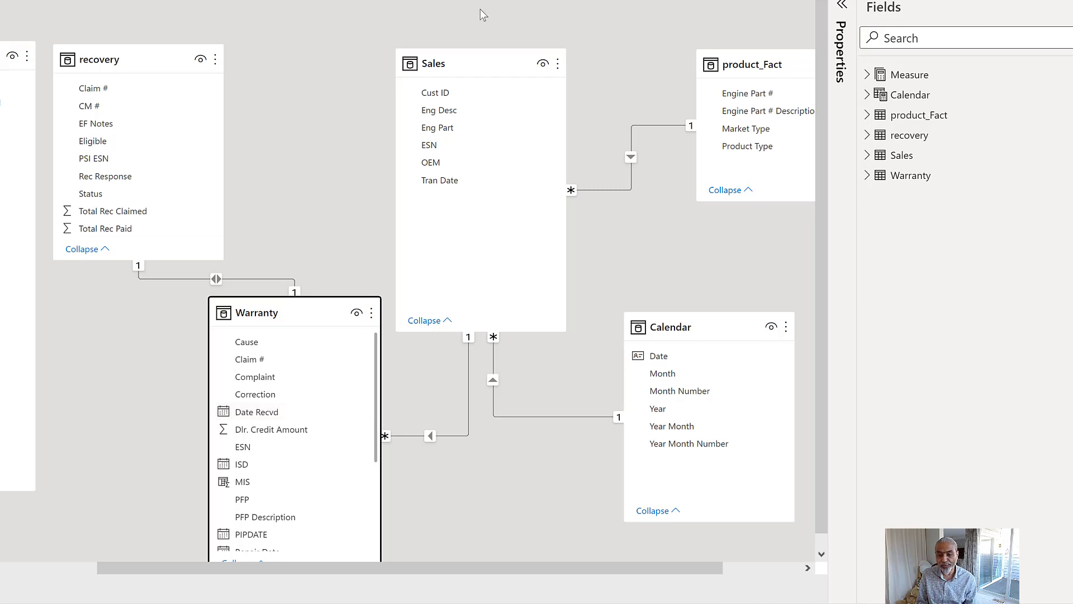
{"action": "mouse_move", "coordinate": [490, 386]}
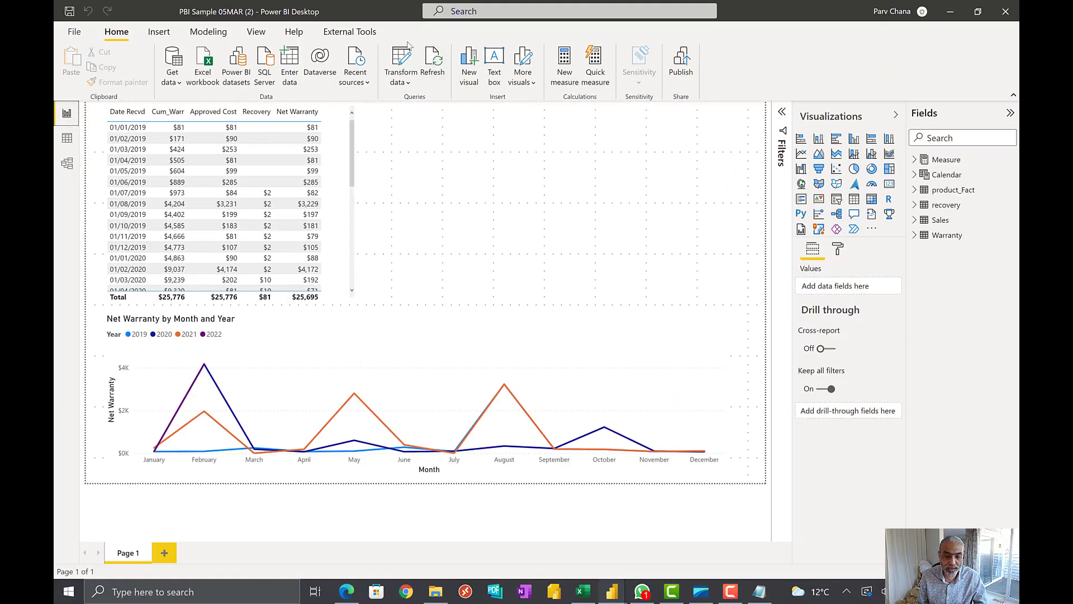
Return to the report page and examine the fields used in the warranty table and the Net Warranty line chart.
{"action": "left_click", "coordinate": [306, 299]}
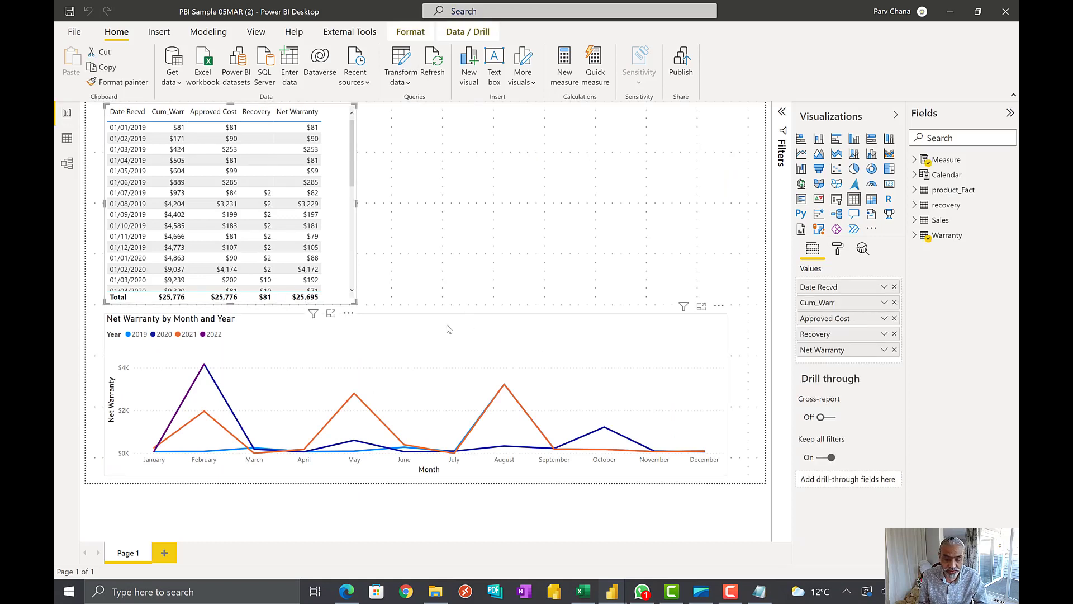
{"action": "left_click", "coordinate": [408, 325]}
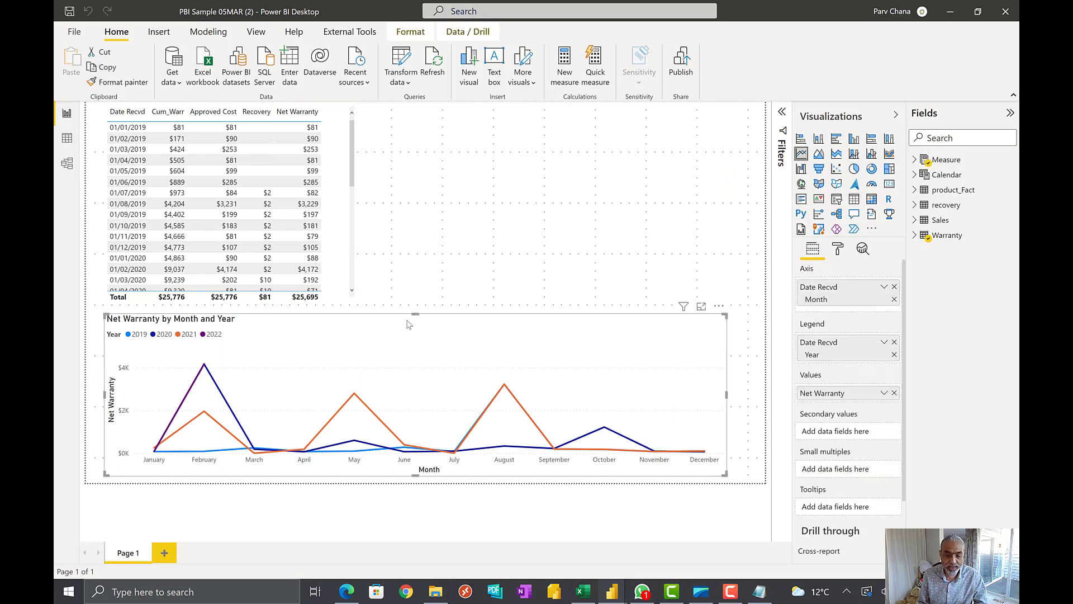
{"action": "left_click", "coordinate": [238, 174]}
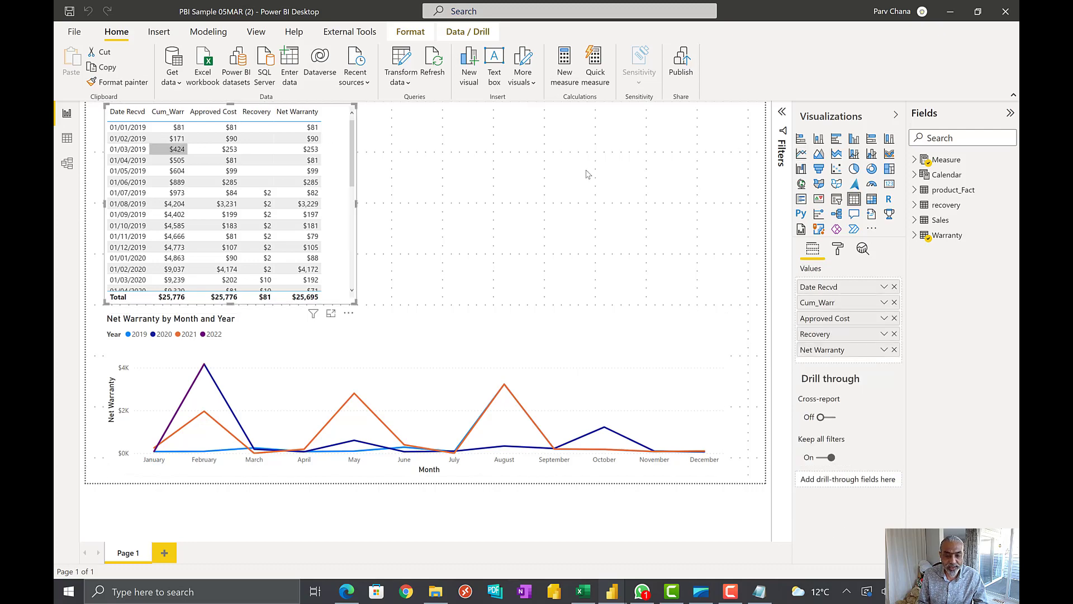
Search the fields for net and review the formula of the Net Warranty measure.
{"action": "left_click", "coordinate": [956, 138]}
{"action": "type", "text": "net"}
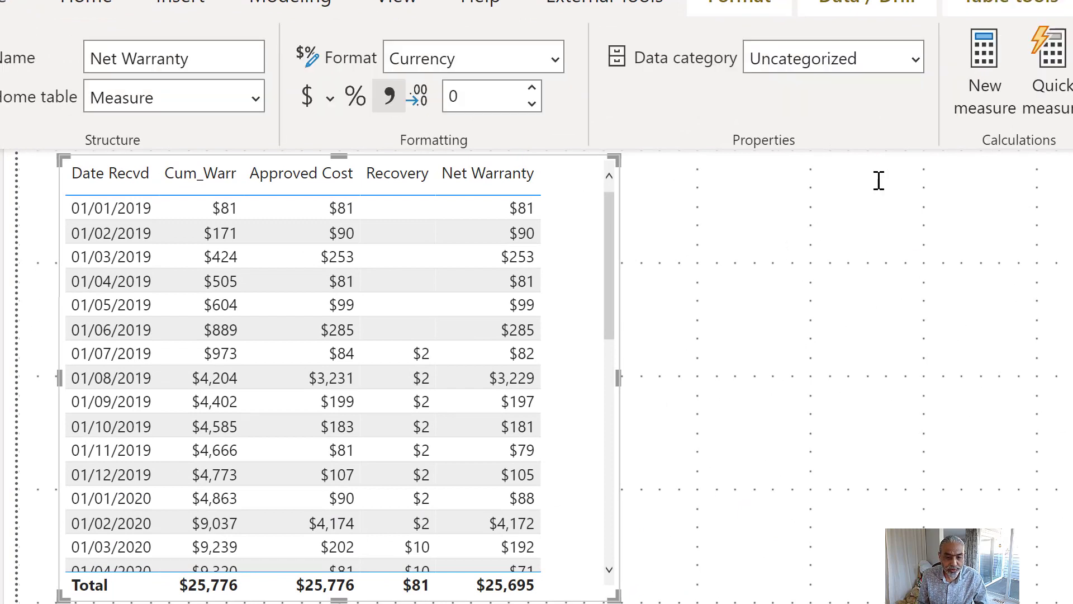
{"action": "left_click_drag", "start_coordinate": [367, 171], "coordinate": [459, 178]}
{"action": "left_click_drag", "start_coordinate": [577, 178], "coordinate": [750, 175]}
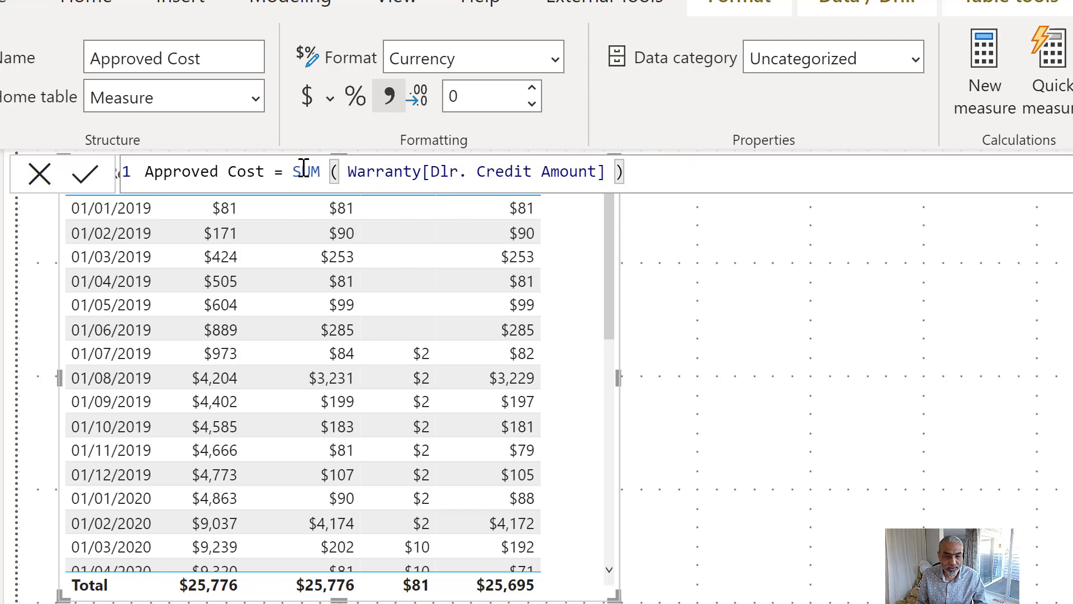
Review the DAX formulas of the Approved Cost and Recovery measures.
{"action": "left_click_drag", "start_coordinate": [301, 171], "coordinate": [569, 171]}
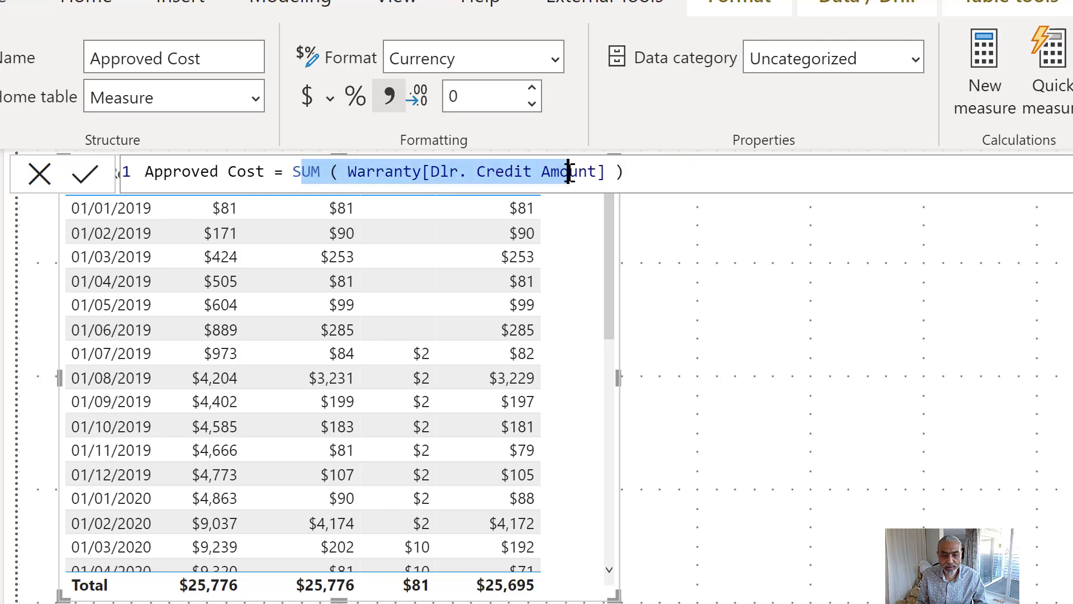
{"action": "left_click", "coordinate": [524, 172]}
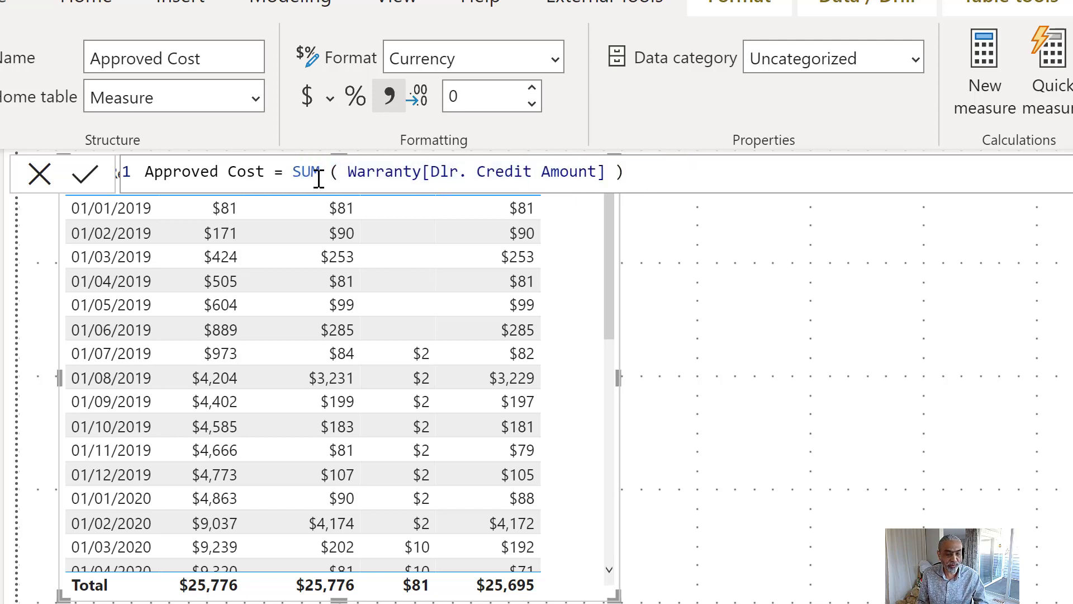
{"action": "left_click_drag", "start_coordinate": [421, 172], "coordinate": [578, 172]}
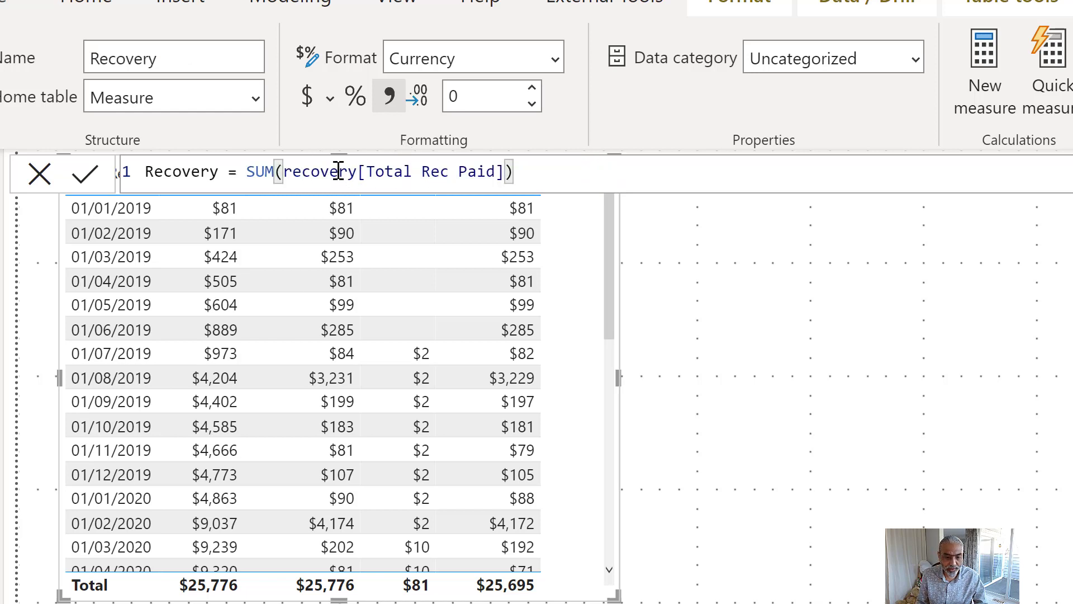
{"action": "left_click_drag", "start_coordinate": [278, 167], "coordinate": [520, 174]}
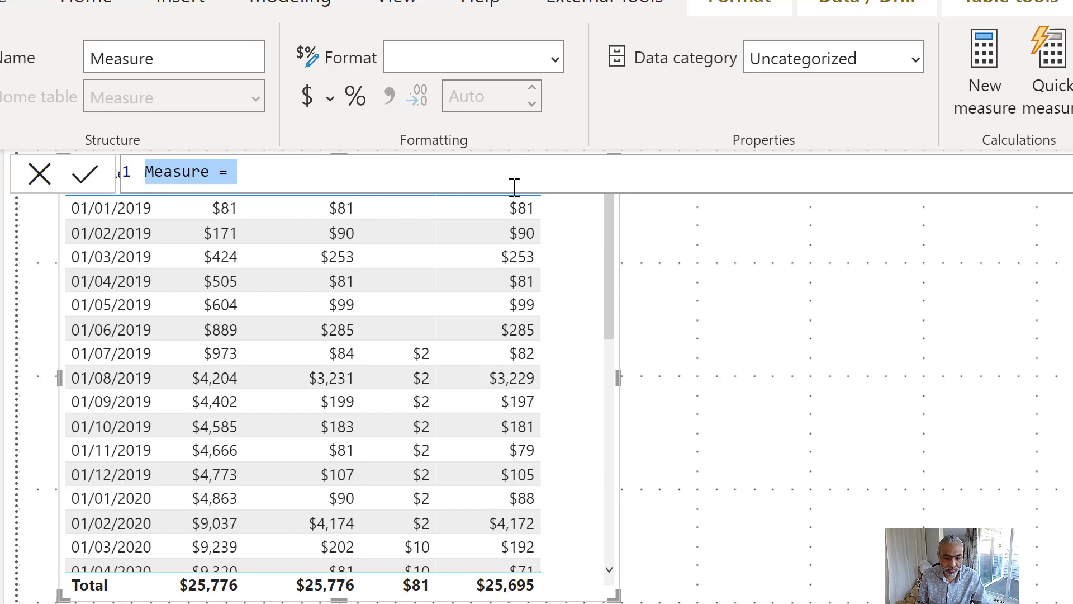
Enlarge the formula text and name the new measure Running Total Temporary Solution.
{"action": "scroll", "coordinate": [514, 182], "scroll_direction": "up", "scroll_amount": 3}
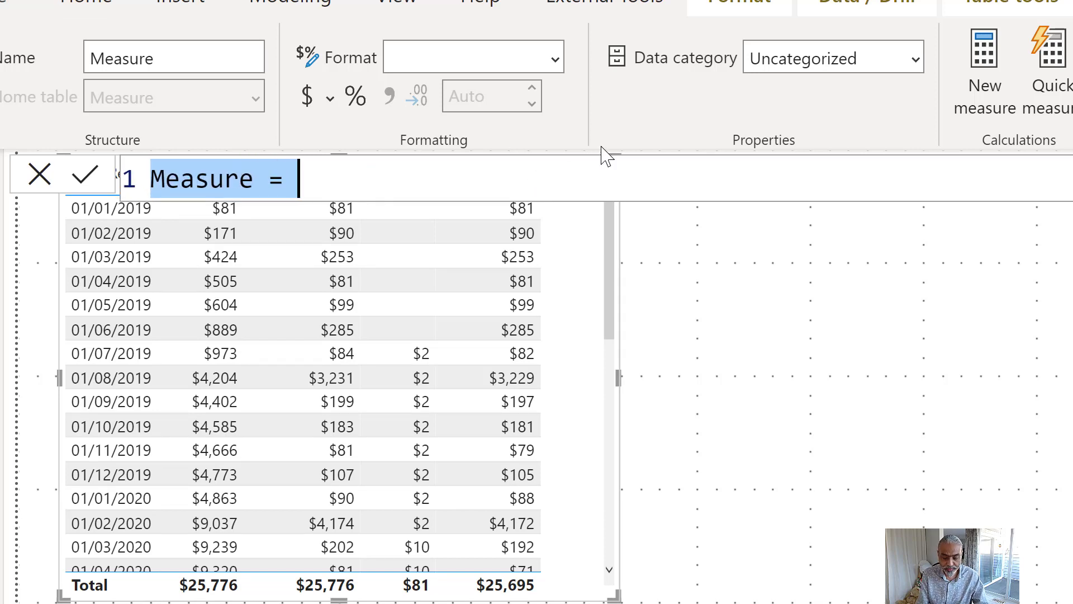
{"action": "type", "text": "Running Tot"}
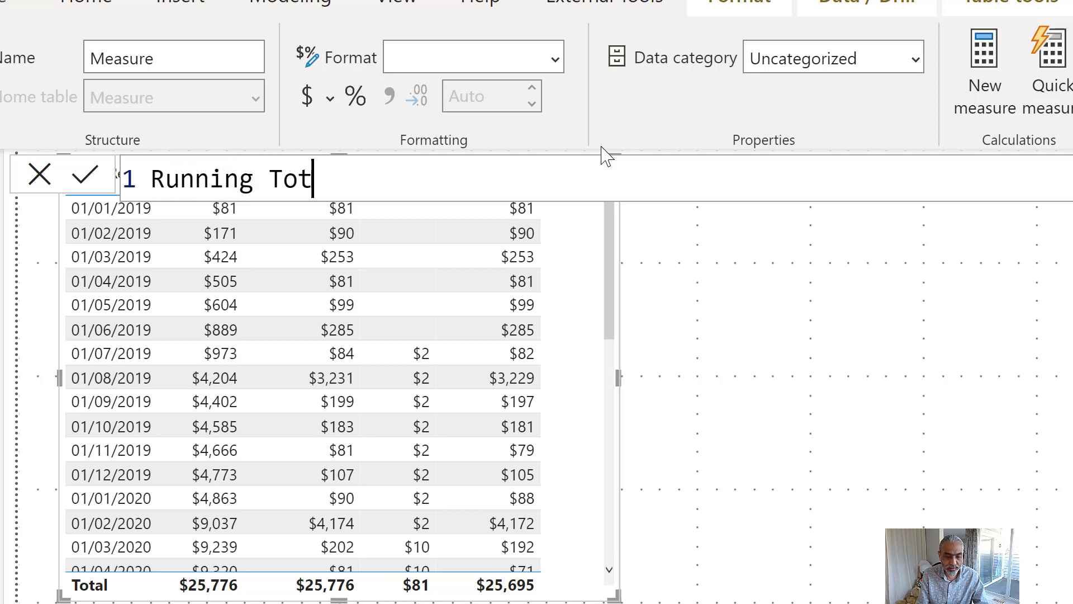
{"action": "type", "text": "al Temporary Soluio"}
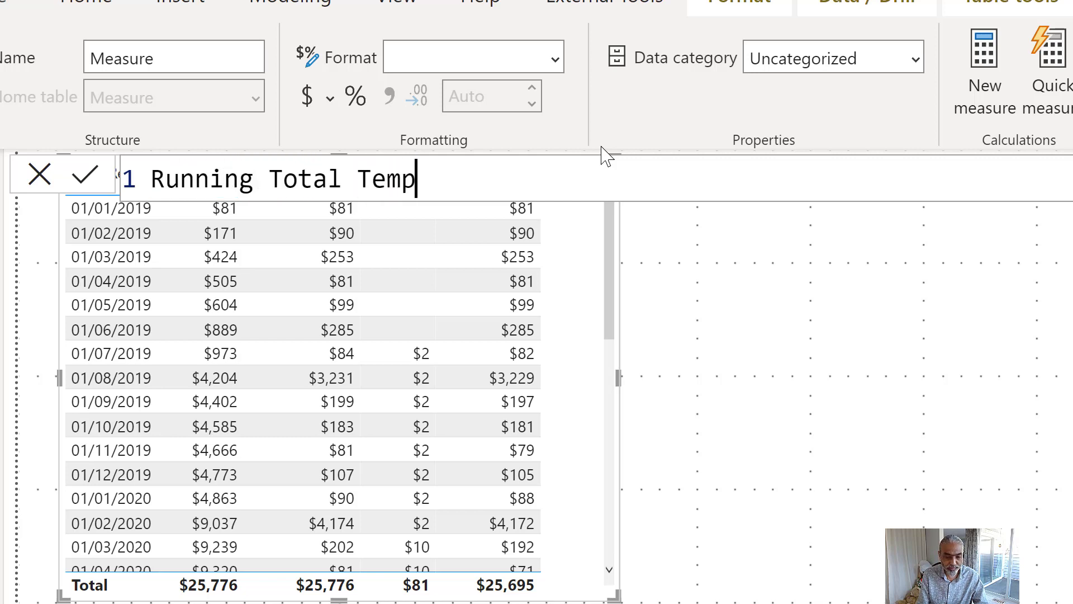
{"action": "key", "text": "BackSpace"}
{"action": "key", "text": "BackSpace"}
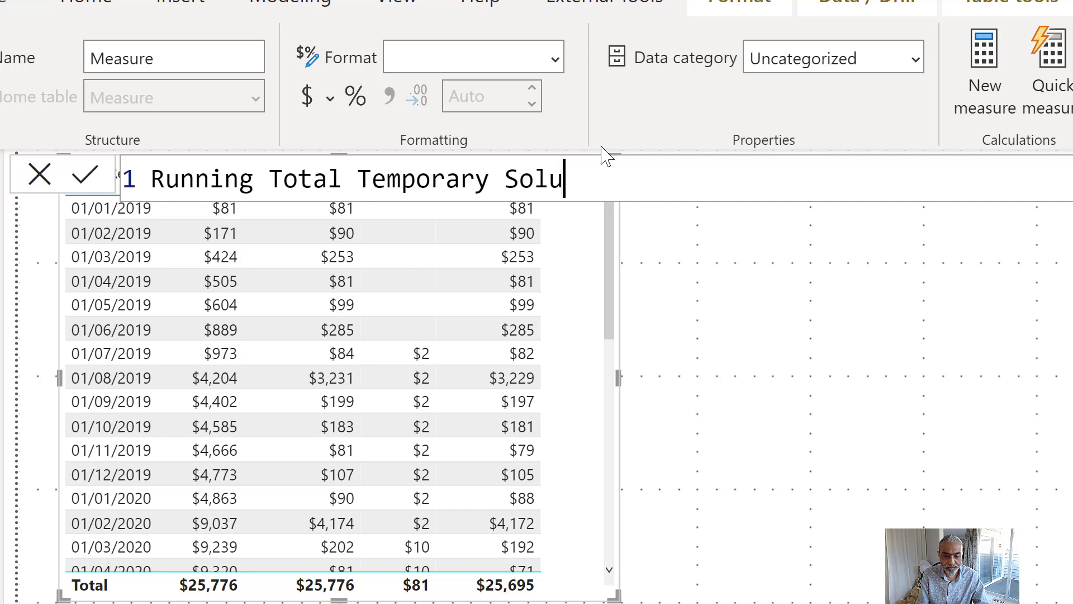
{"action": "type", "text": "tion ="}
{"action": "key", "text": "shift+Return"}
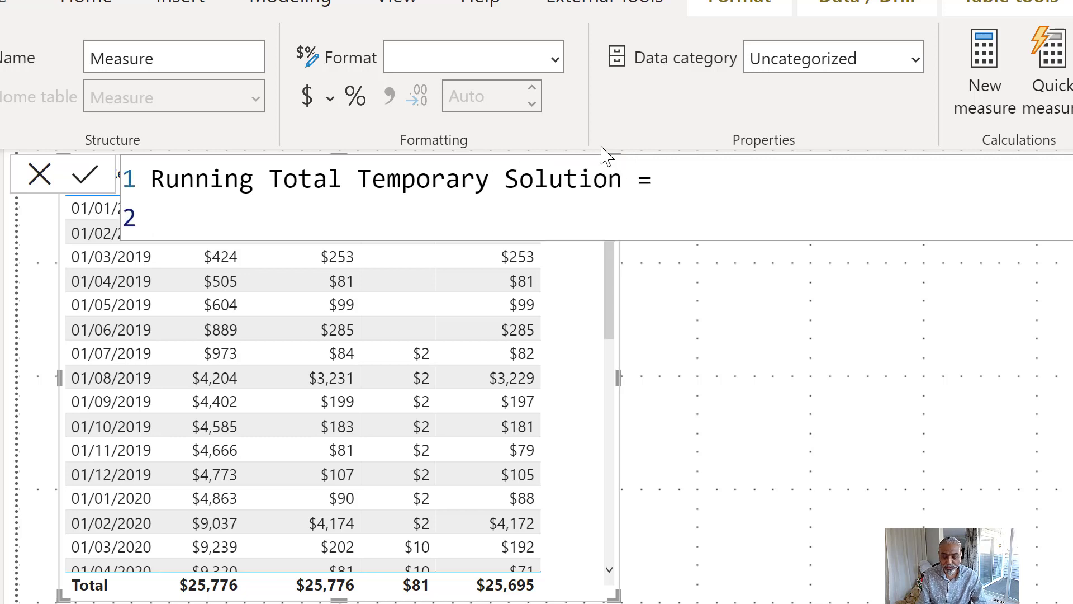
Start the measure's expression with a CALCULATE function that evaluates [Net Warranty].
{"action": "type", "text": "CALCULATE ("}
{"action": "key", "text": "shift+Return"}
{"action": "key", "text": "Tab"}
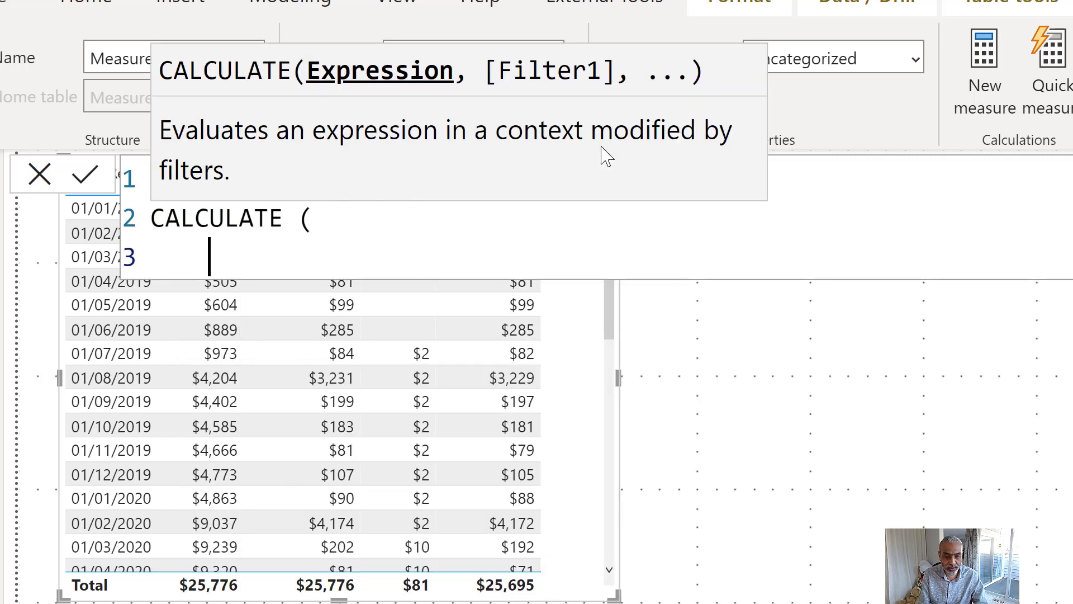
{"action": "type", "text": "[Net"}
{"action": "key", "text": "Tab"}
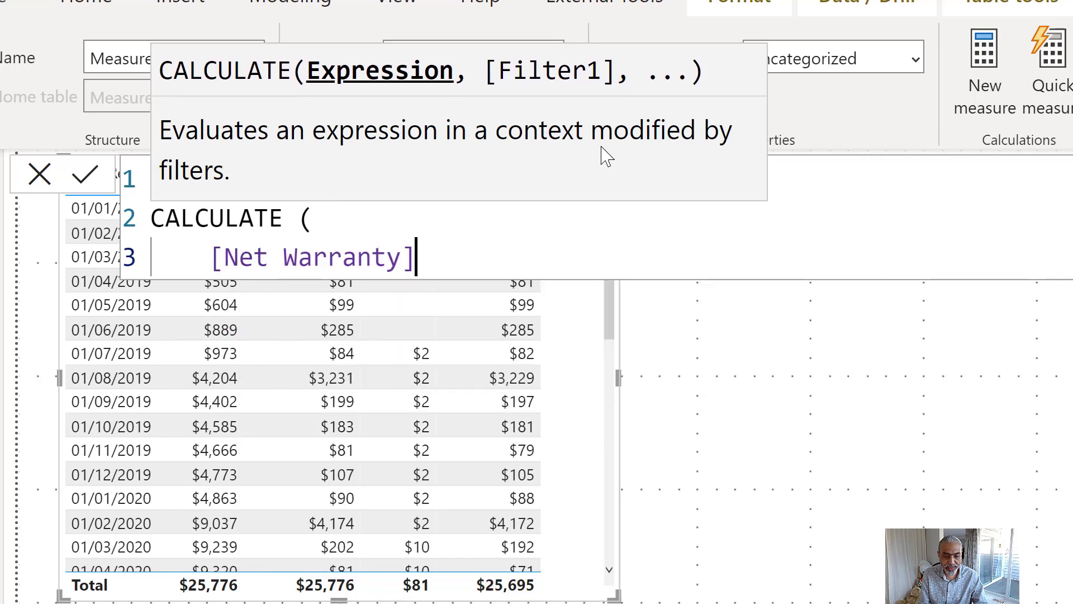
Complete the CALCULATE expression with the filter DATESYTD ( Warranty[Date Recvd] ), commit the measure and collapse the formula editor.
{"action": "type", "text": ","}
{"action": "key", "text": "shift+Return"}
{"action": "type", "text": "DA"}
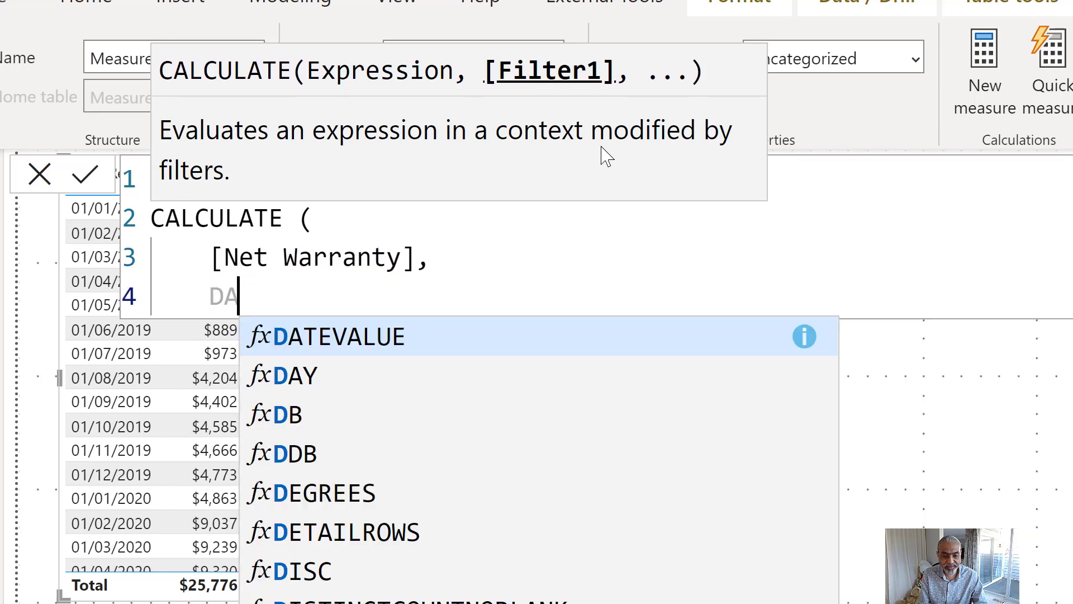
{"action": "type", "text": "TESYTD ( Warra"}
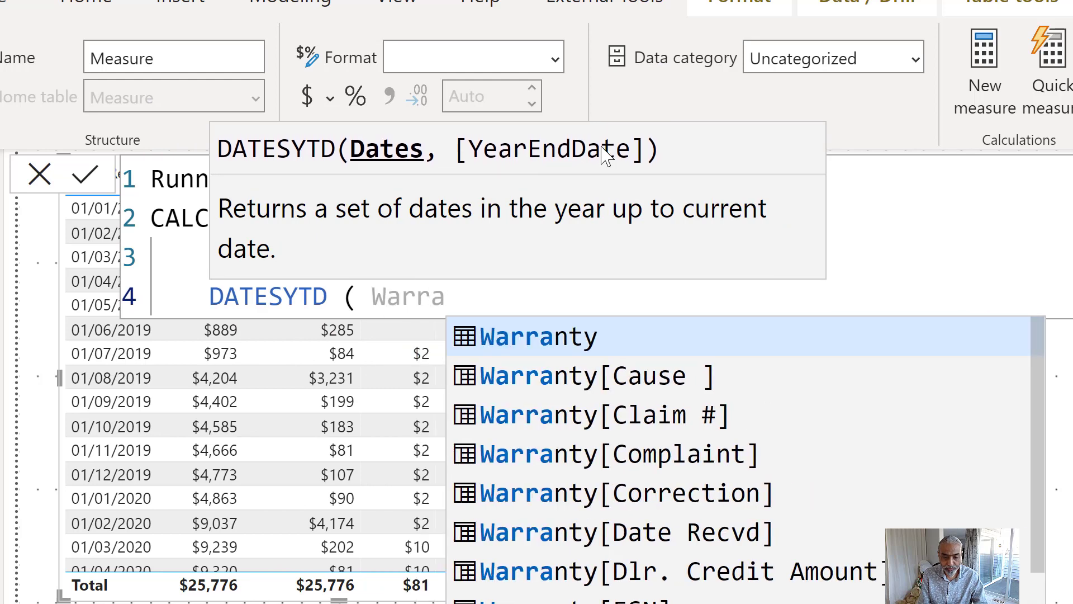
{"action": "type", "text": "nty[Date"}
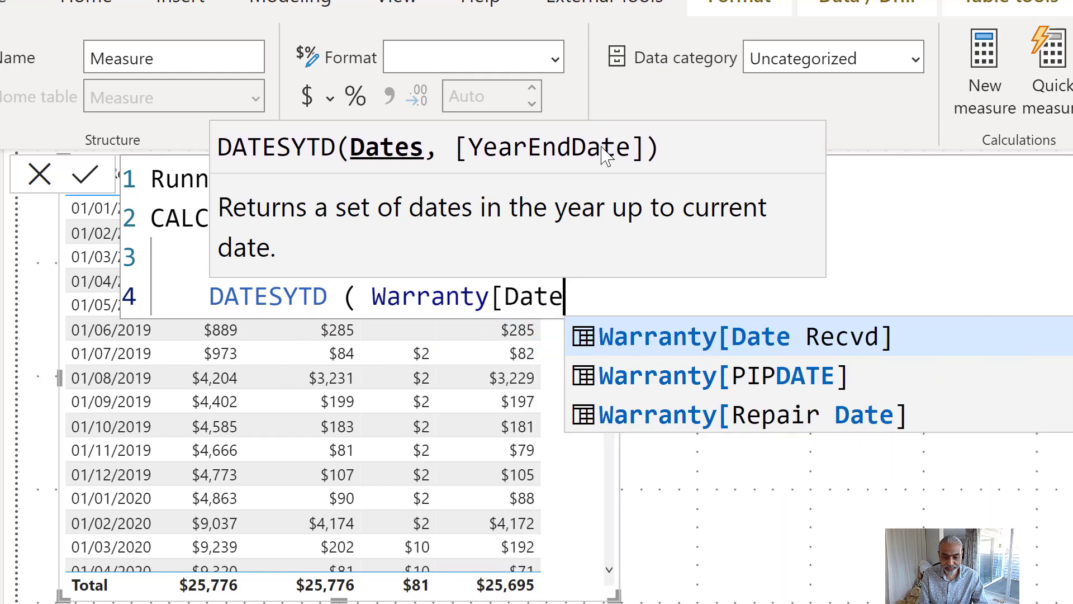
{"action": "key", "text": "Tab"}
{"action": "type", "text": ")"}
{"action": "key", "text": "shift+Return"}
{"action": "type", "text": ")"}
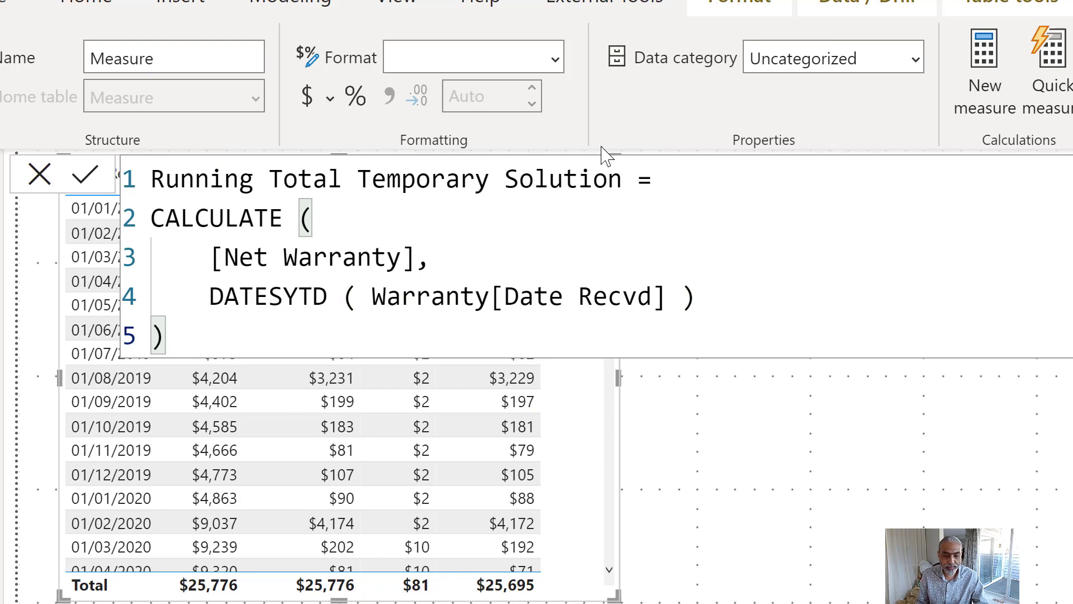
{"action": "left_click", "coordinate": [661, 447]}
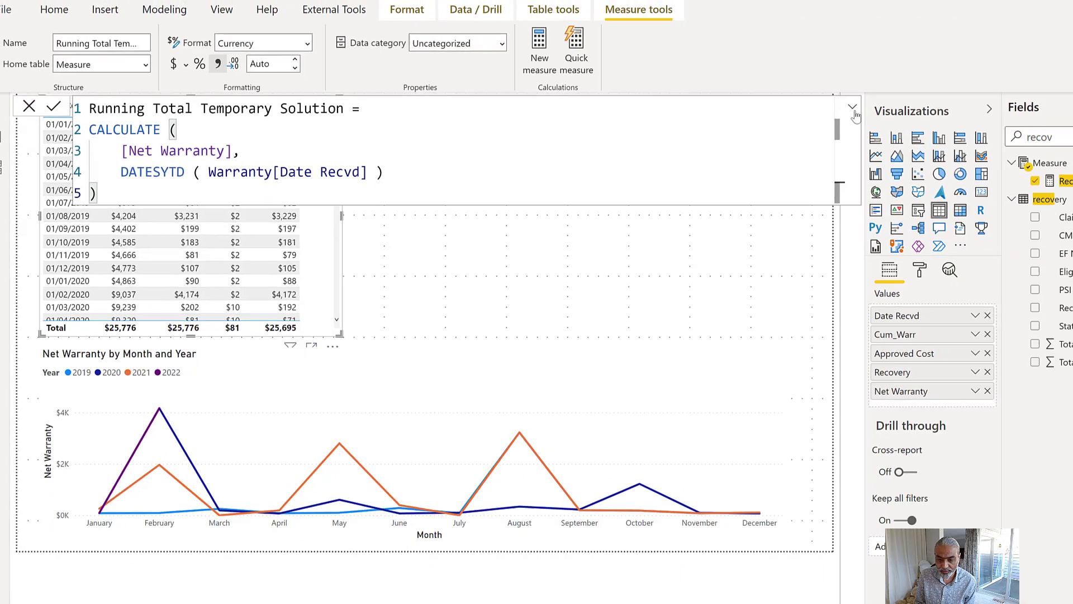
{"action": "left_click", "coordinate": [852, 107]}
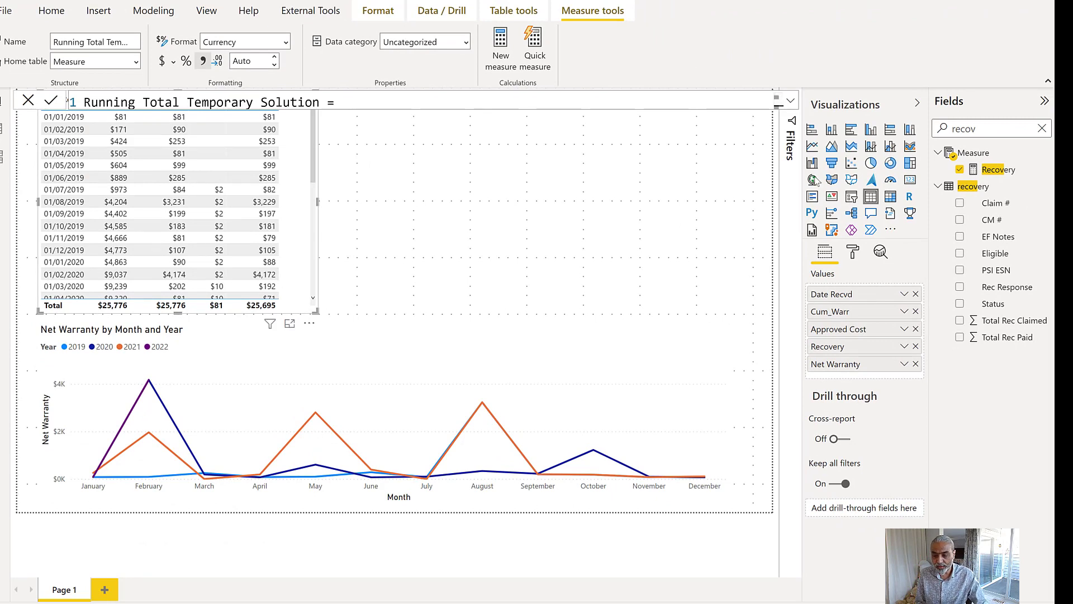
Insert a matrix visual with the Month of Date Recvd as rows and the Year of Date Recvd as columns.
{"action": "left_click", "coordinate": [676, 226]}
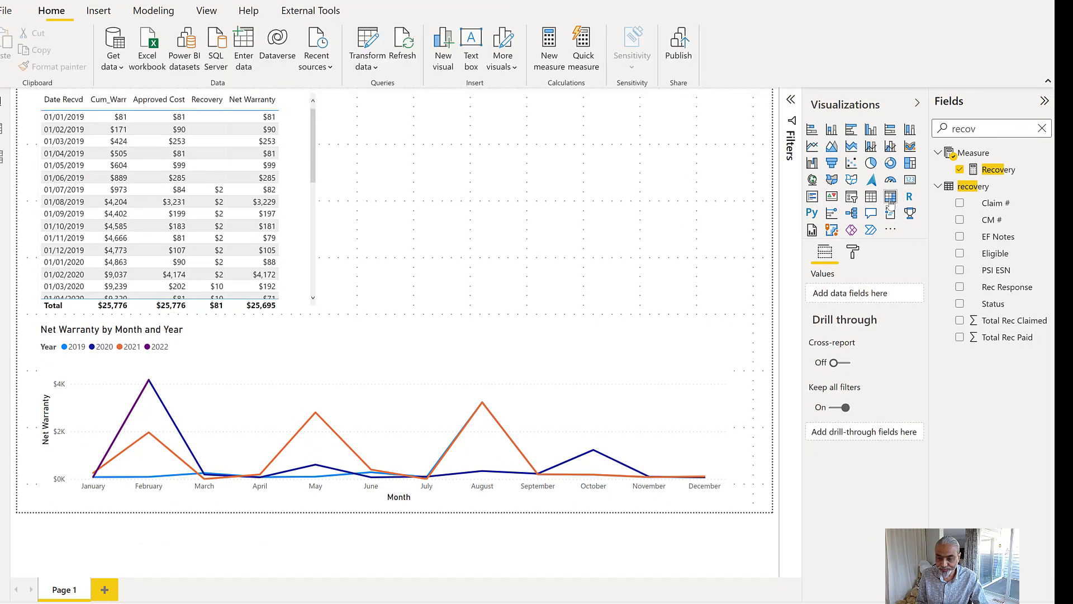
{"action": "left_click", "coordinate": [891, 199]}
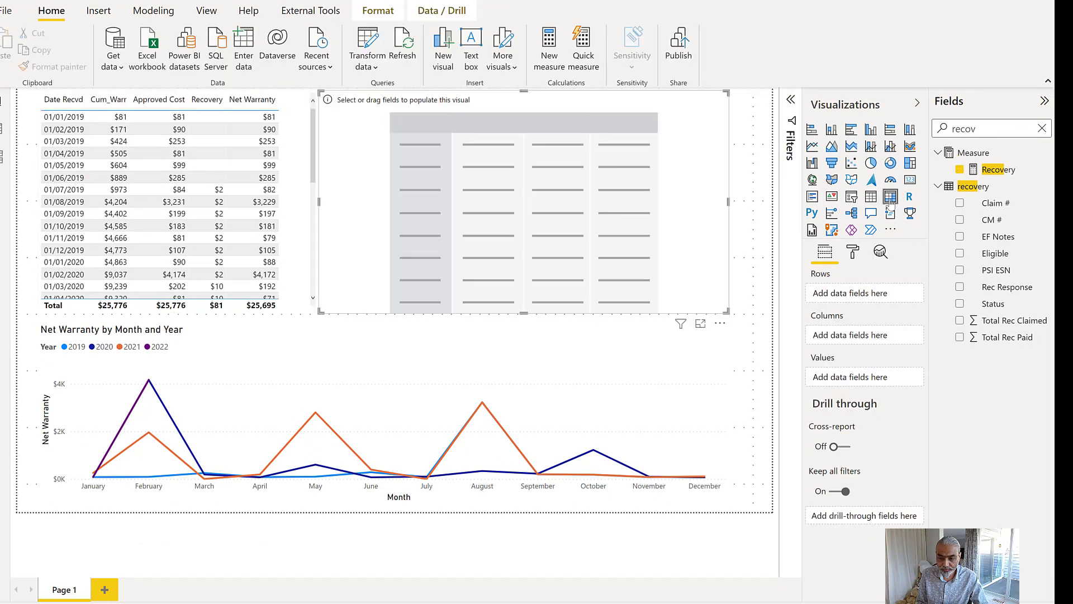
{"action": "double_click", "coordinate": [988, 134]}
{"action": "type", "text": "date"}
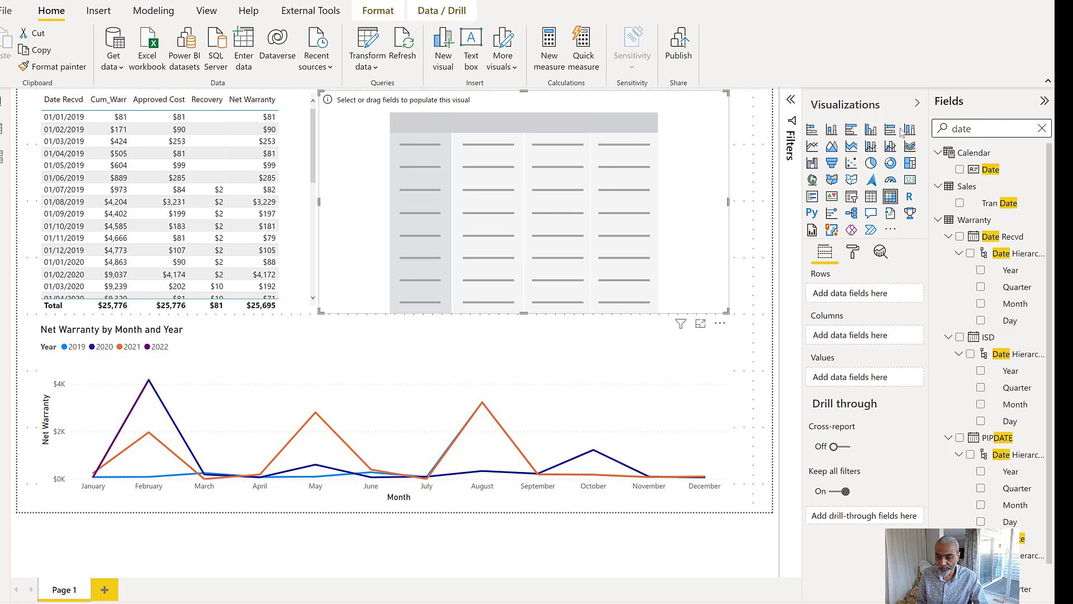
{"action": "type", "text": " rec"}
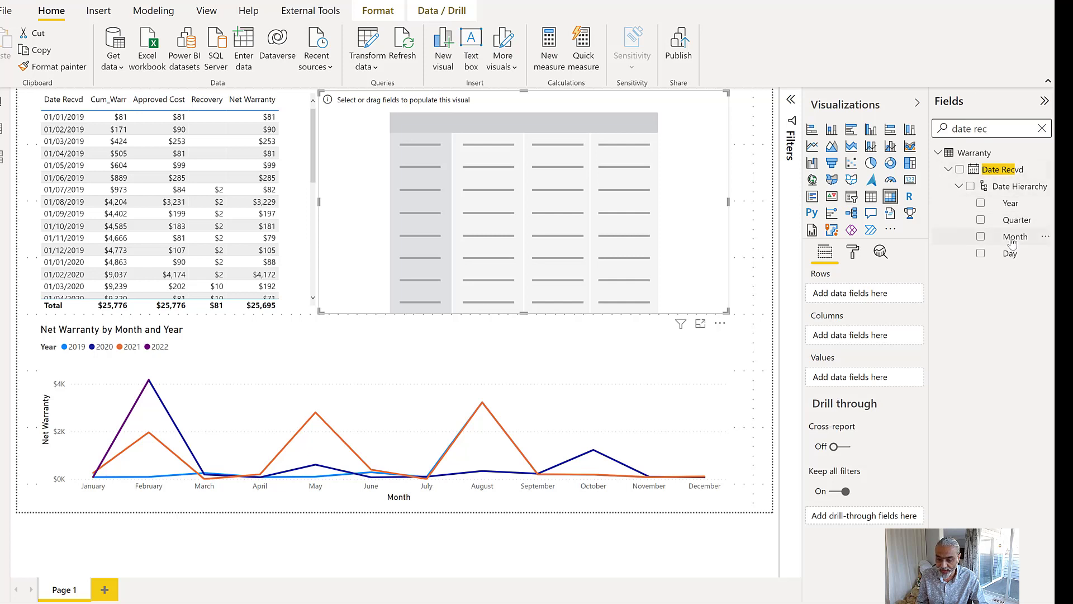
{"action": "left_click_drag", "start_coordinate": [1013, 243], "coordinate": [844, 298]}
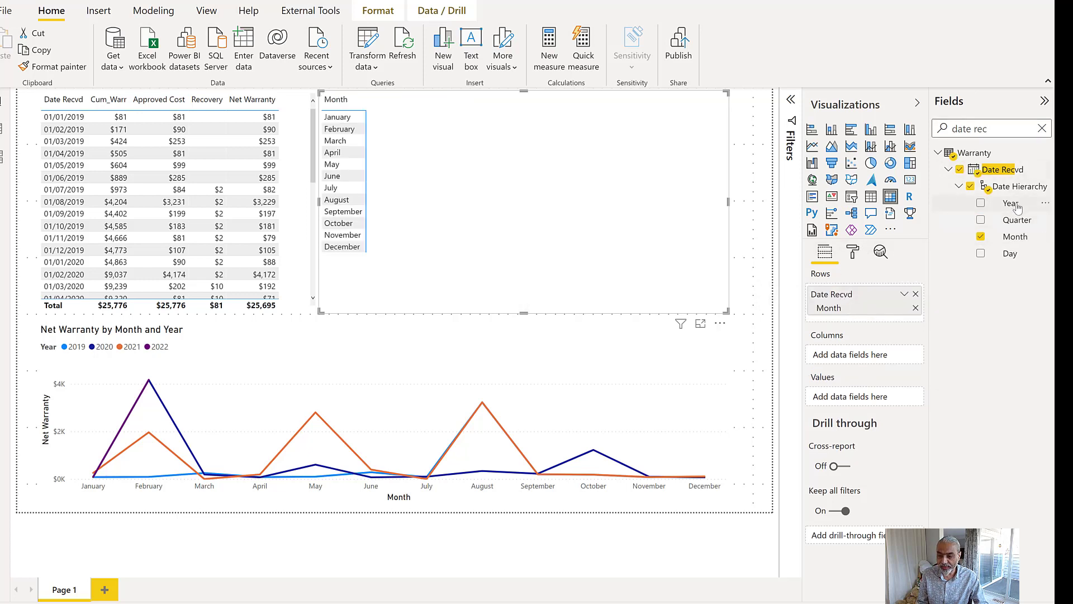
{"action": "left_click_drag", "start_coordinate": [1017, 207], "coordinate": [812, 354]}
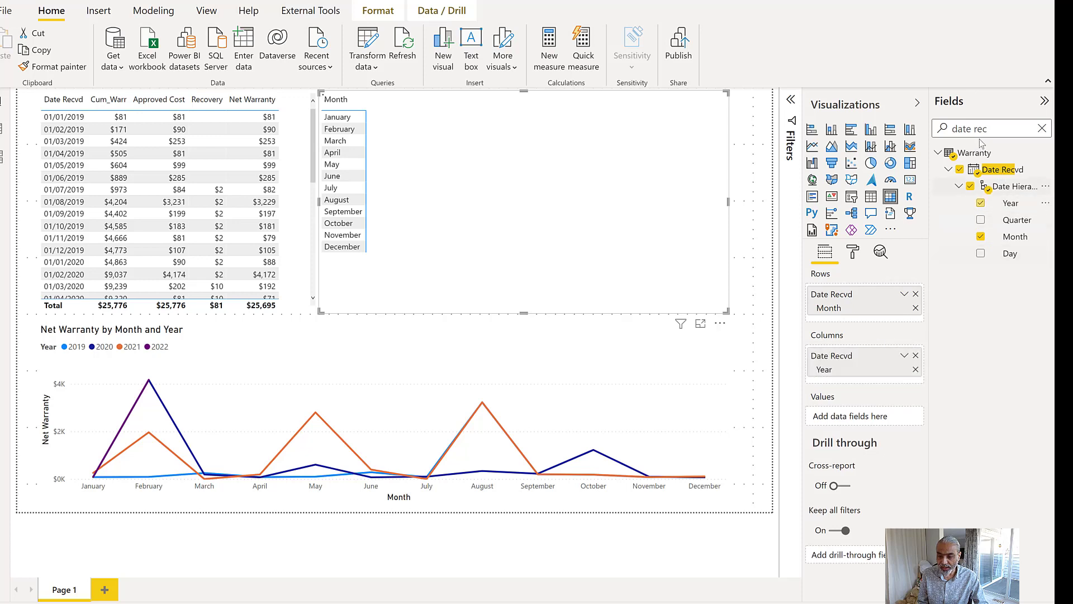
Find the Running Total Temporary Solution measure and add it to the matrix as its values.
{"action": "left_click_drag", "start_coordinate": [992, 129], "coordinate": [912, 129]}
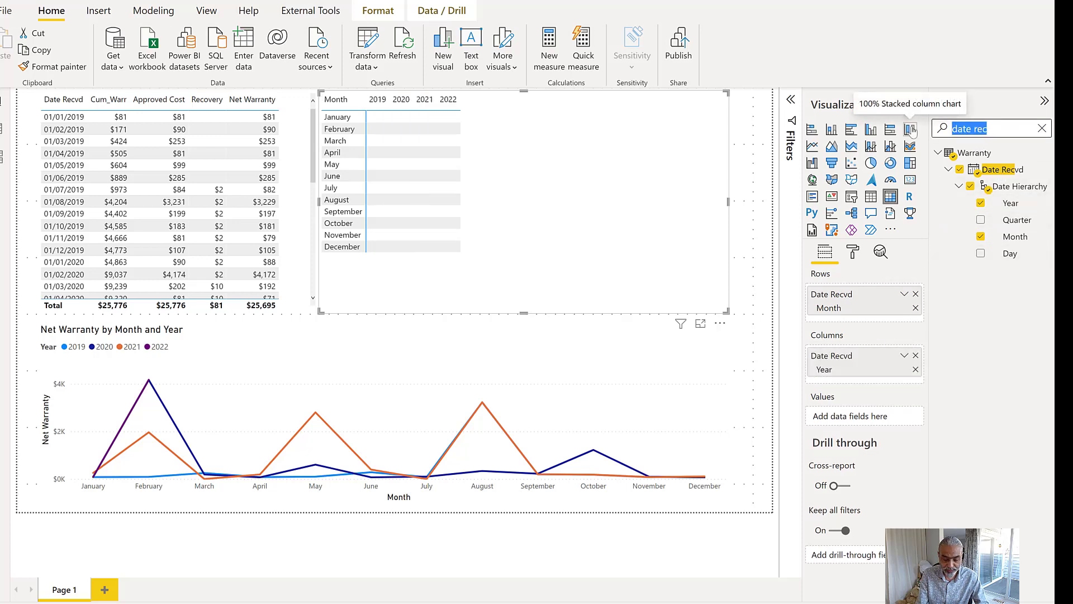
{"action": "type", "text": "running"}
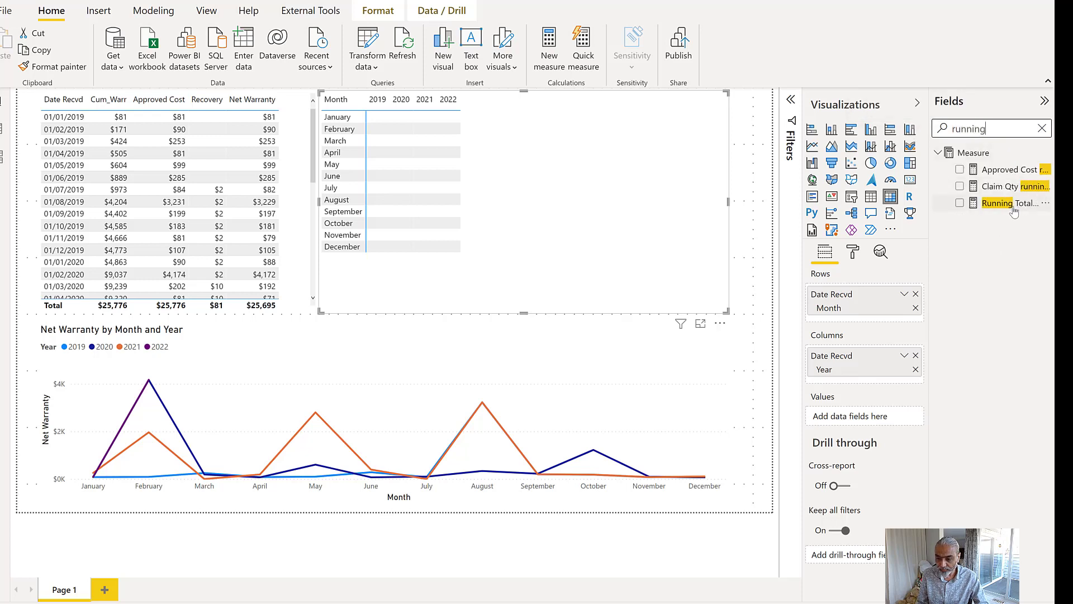
{"action": "left_click_drag", "start_coordinate": [1014, 206], "coordinate": [844, 416]}
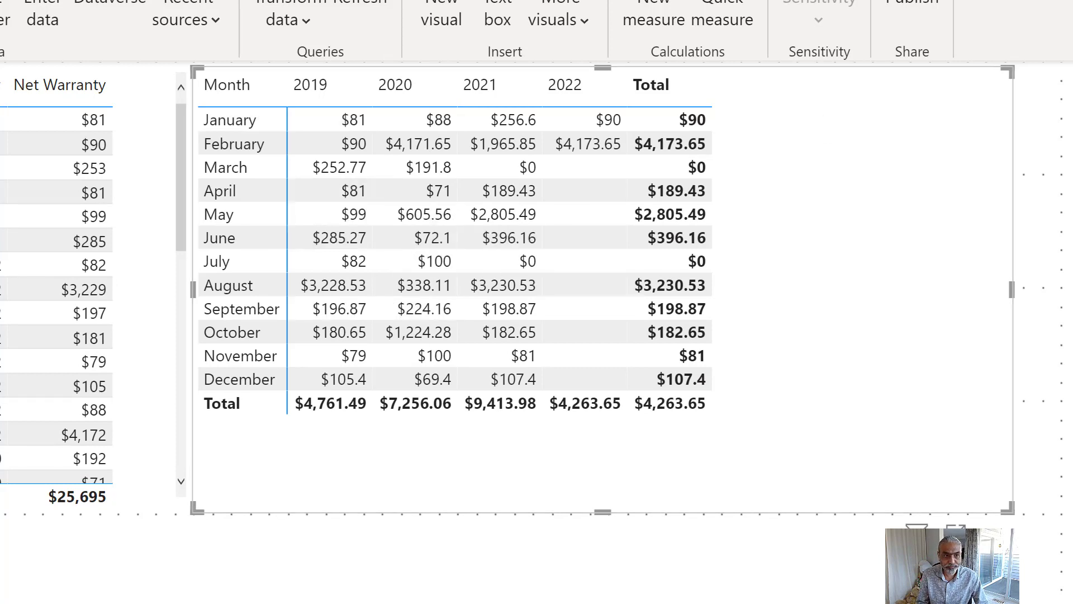
Move the matrix down and further away from the Date Recvd table.
{"action": "left_click", "coordinate": [1069, 291]}
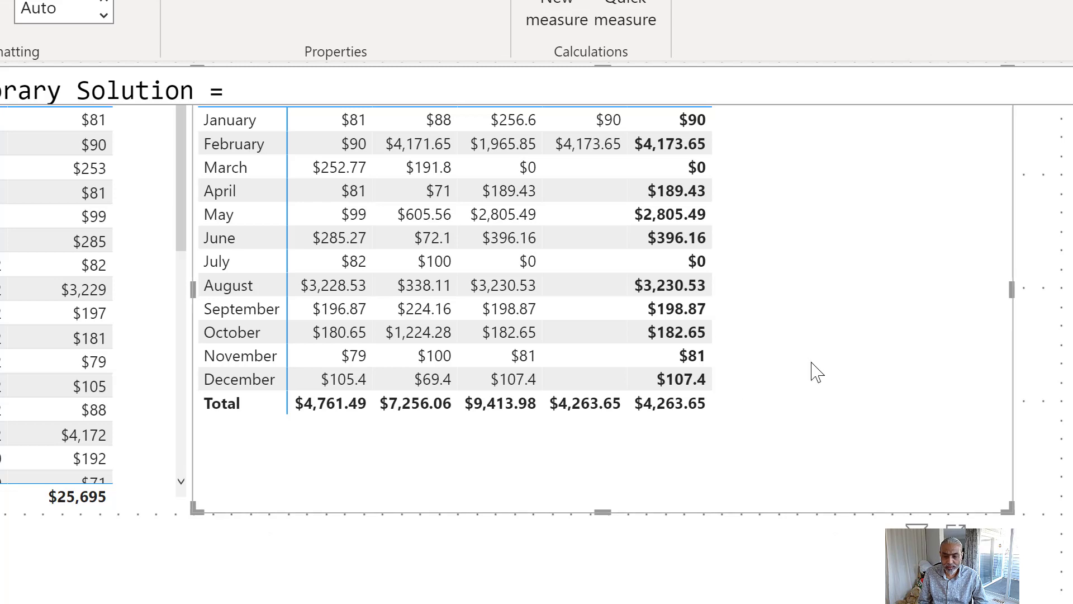
{"action": "left_click_drag", "start_coordinate": [795, 424], "coordinate": [799, 444]}
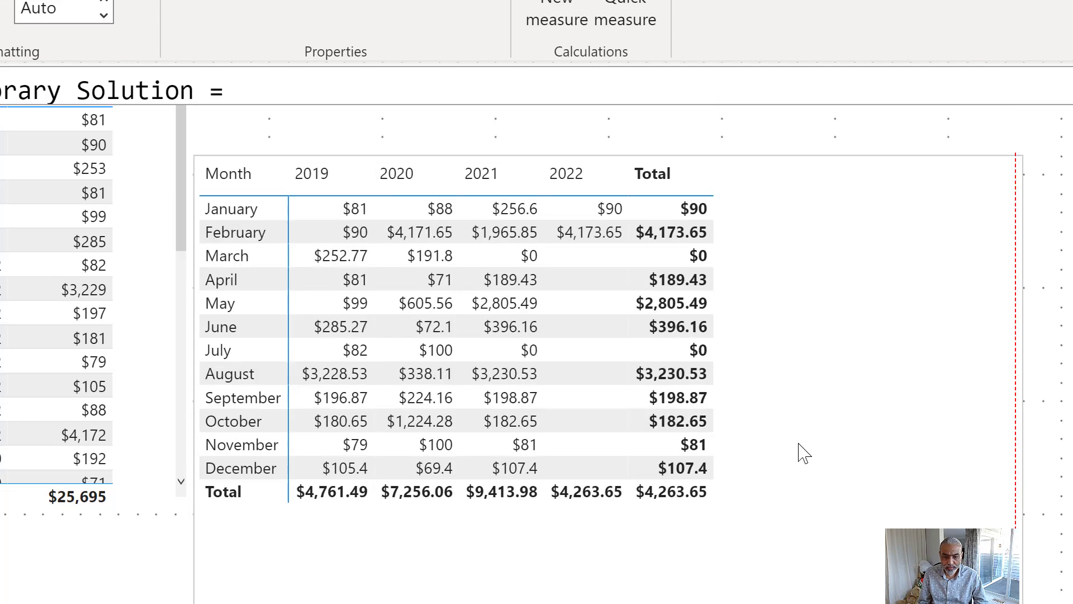
{"action": "left_click_drag", "start_coordinate": [879, 434], "coordinate": [879, 434]}
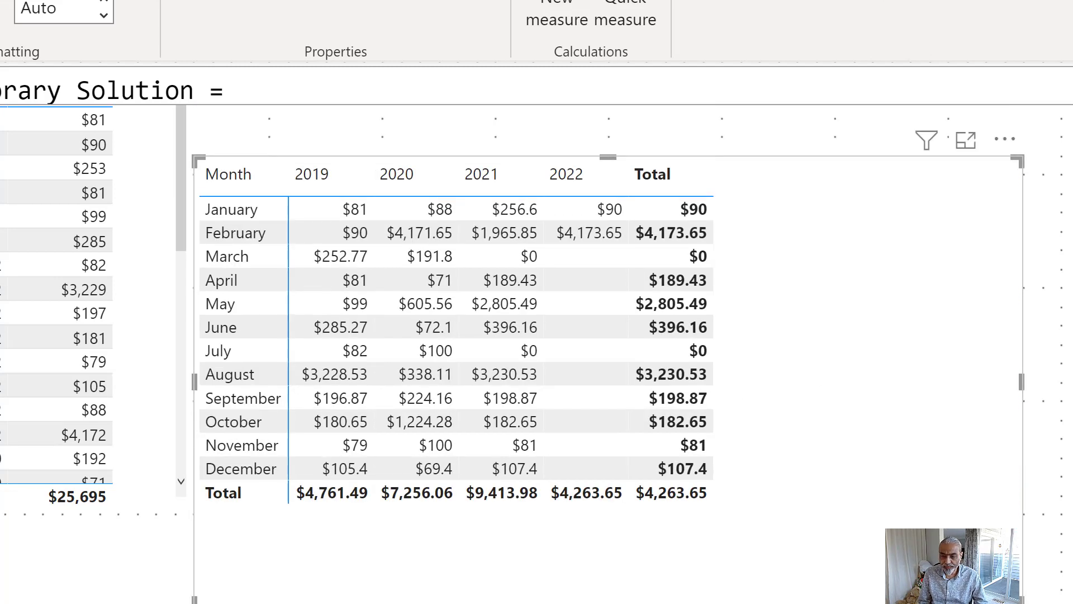
{"action": "left_click", "coordinate": [161, 267]}
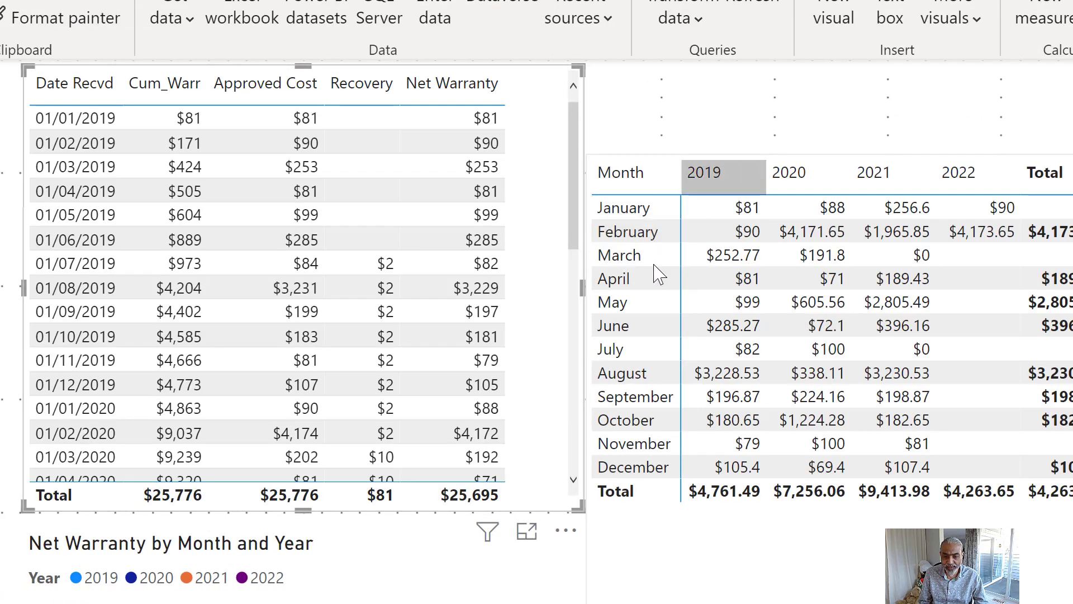
{"action": "left_click_drag", "start_coordinate": [738, 537], "coordinate": [813, 536]}
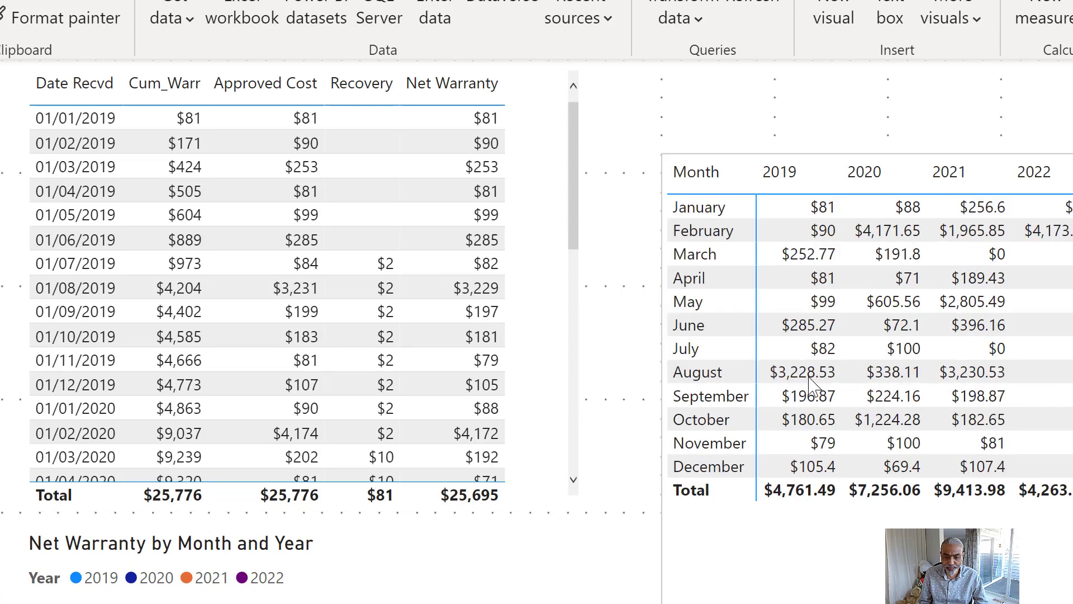
Add the Running Total Temporary Solution measure to the Date Recvd table and widen the table to show the whole column.
{"action": "left_click", "coordinate": [67, 119]}
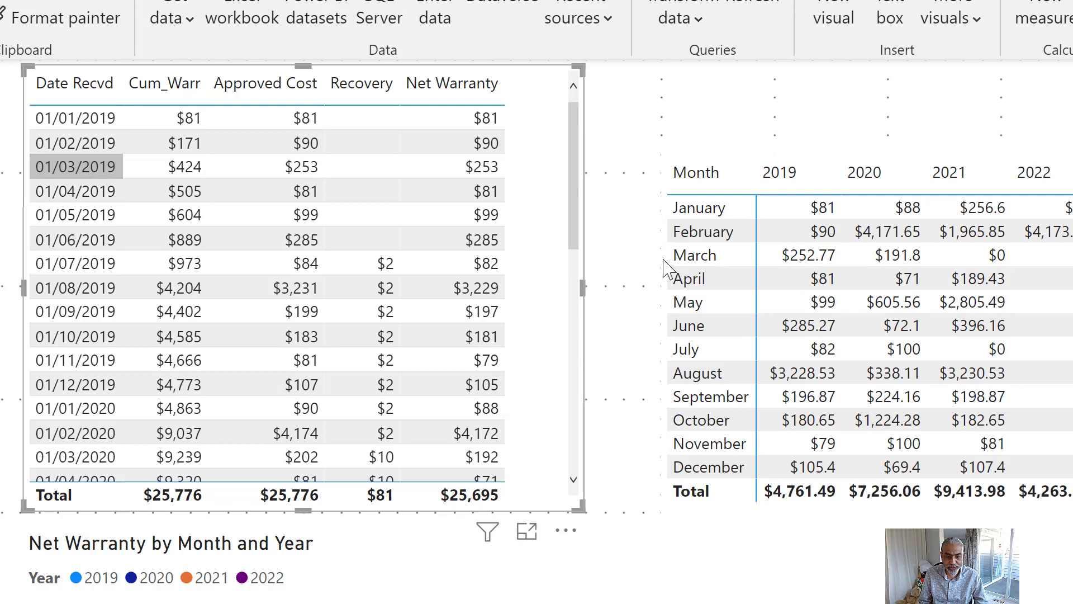
{"action": "left_click_drag", "start_coordinate": [1071, 293], "coordinate": [517, 295]}
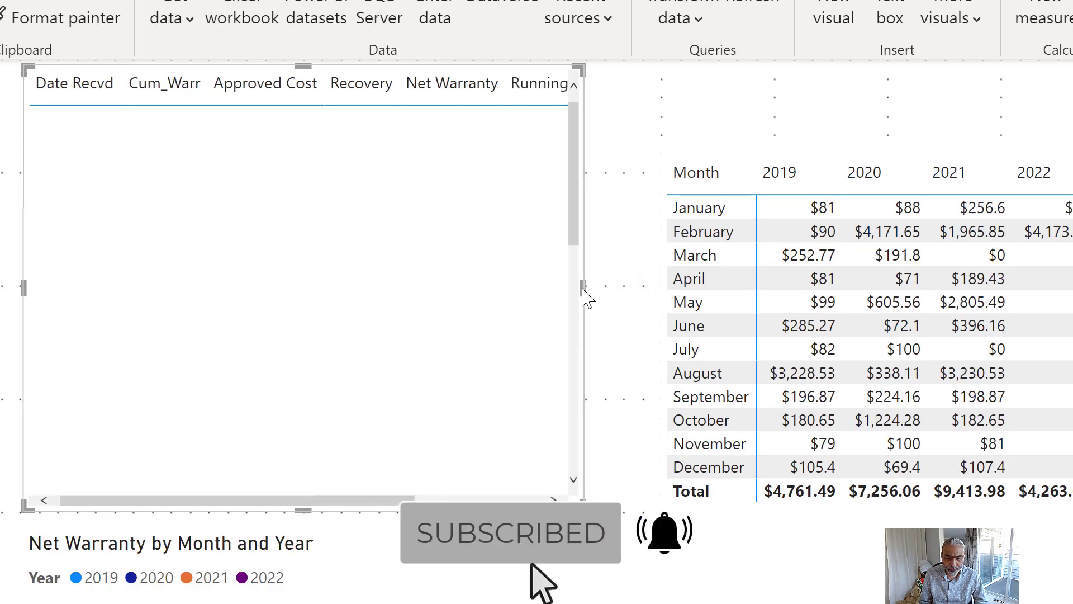
{"action": "left_click_drag", "start_coordinate": [582, 289], "coordinate": [717, 296]}
{"action": "left_click_drag", "start_coordinate": [809, 302], "coordinate": [844, 305]}
{"action": "left_click", "coordinate": [729, 139]}
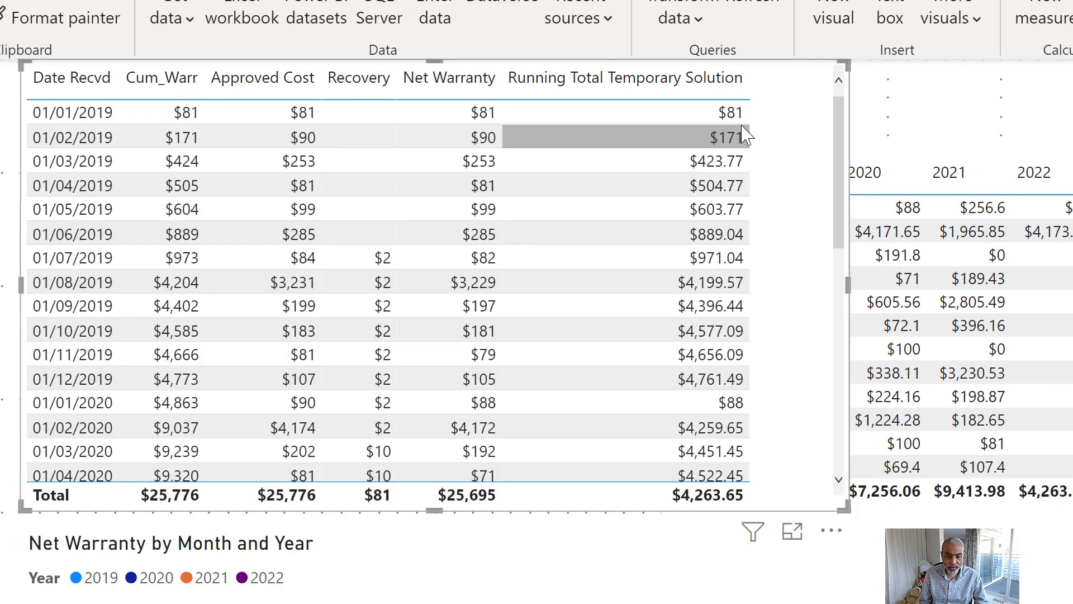
{"action": "left_click", "coordinate": [747, 116]}
{"action": "left_click", "coordinate": [743, 138]}
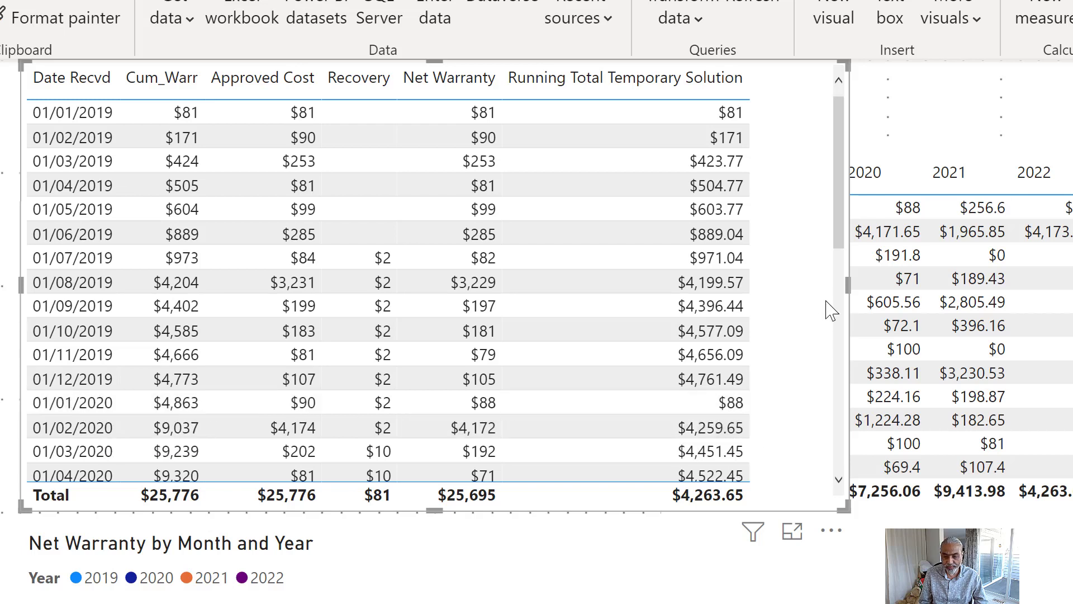
Narrow the Date Recvd table and move the matrix back up beside it.
{"action": "left_click_drag", "start_coordinate": [846, 285], "coordinate": [509, 297]}
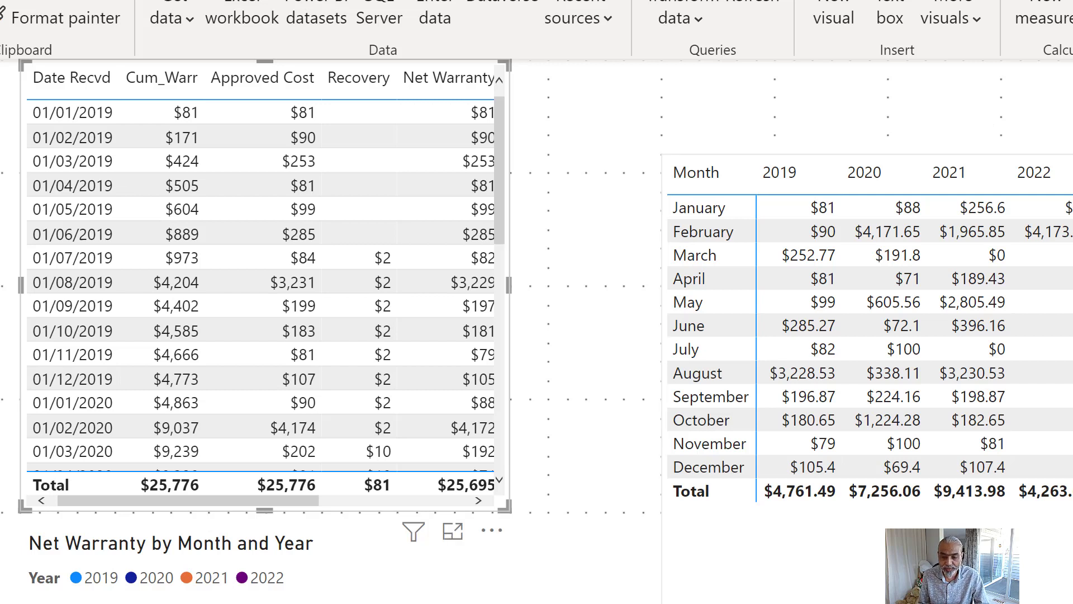
{"action": "left_click_drag", "start_coordinate": [839, 162], "coordinate": [726, 67]}
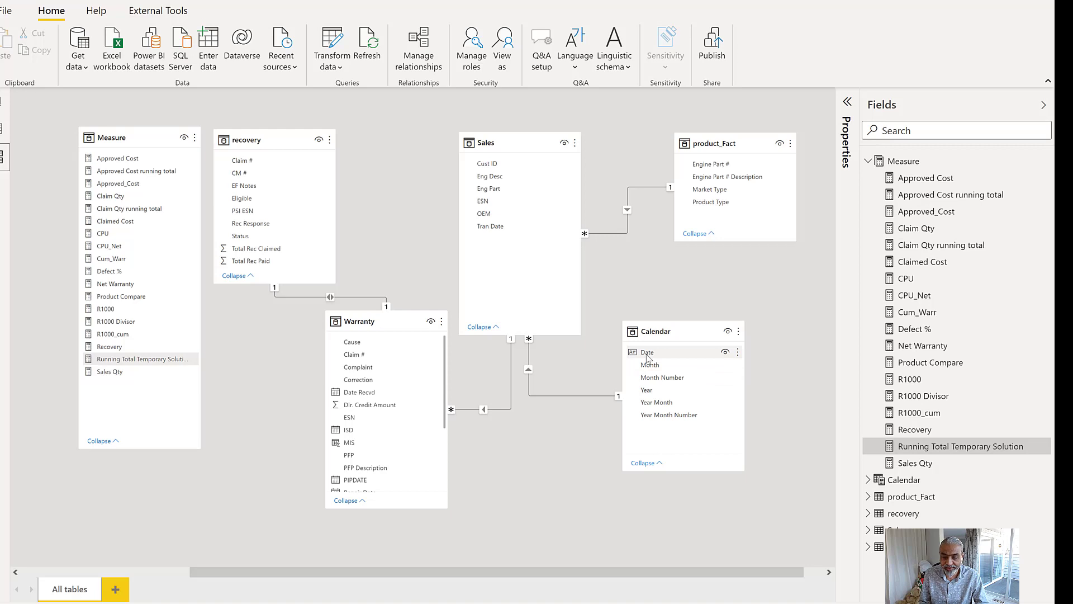
Create a relationship between the Calendar table's Date and the Warranty table's Date Recvd in the data model.
{"action": "left_click_drag", "start_coordinate": [647, 358], "coordinate": [384, 397]}
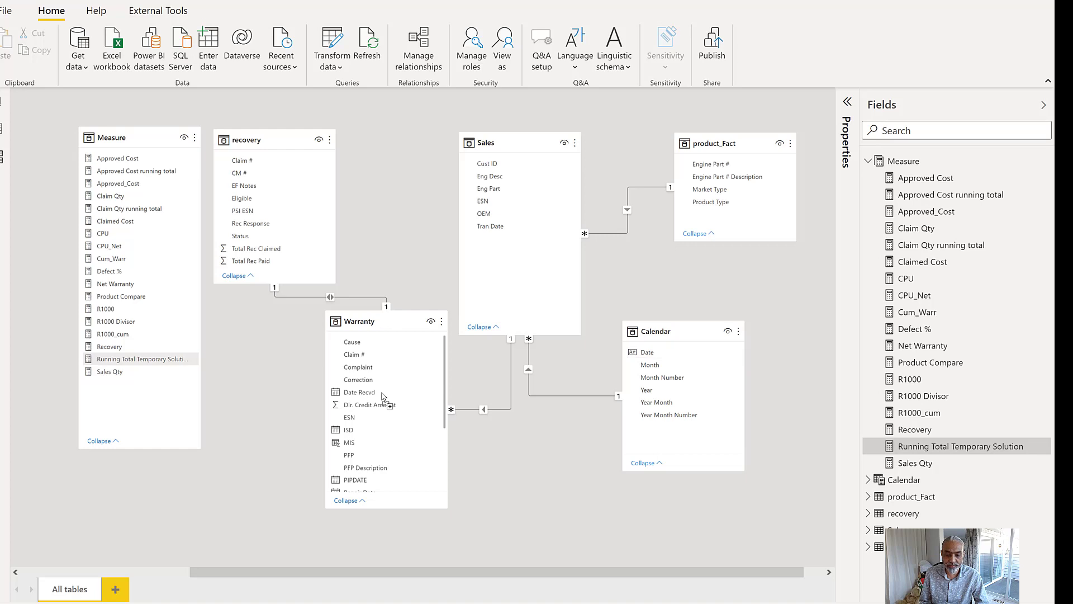
{"action": "left_click", "coordinate": [589, 406]}
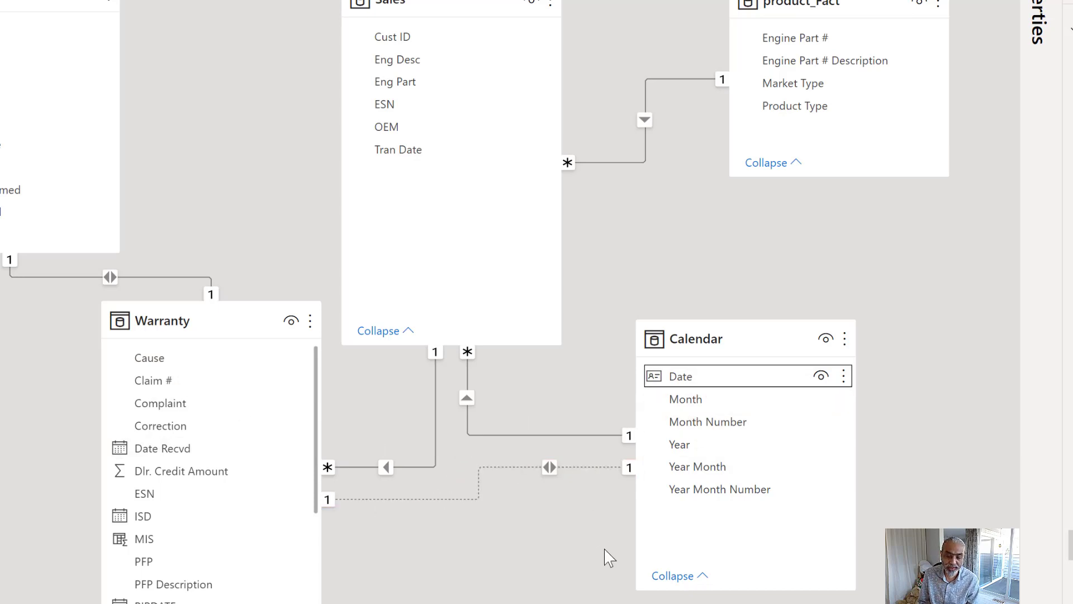
Set the Calendar–Warranty relationship to One to many (1:*) cardinality with Single cross filter direction.
{"action": "left_click", "coordinate": [556, 471]}
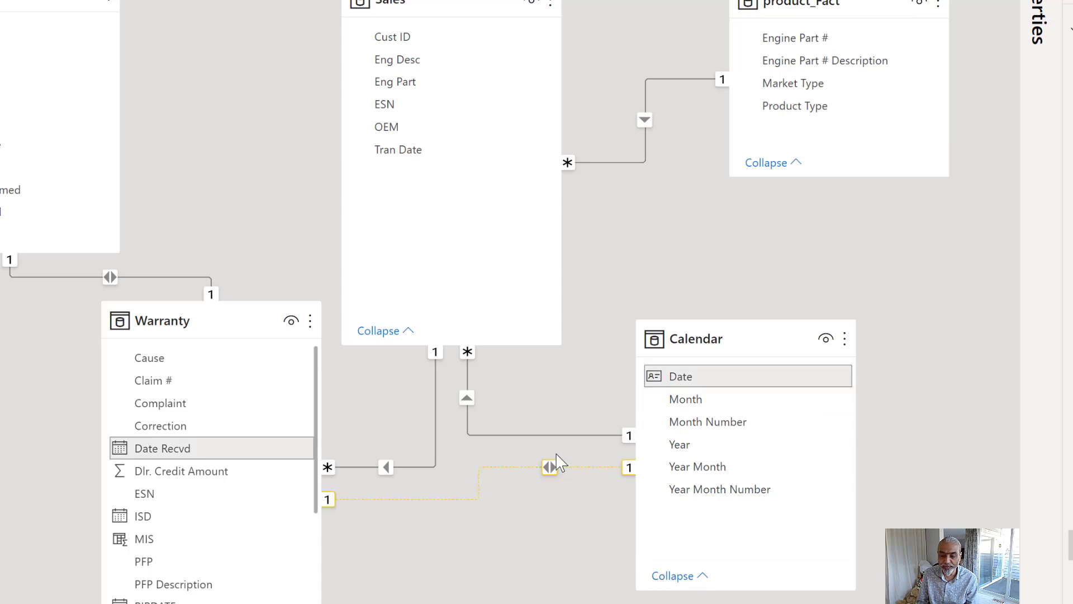
{"action": "double_click", "coordinate": [559, 463]}
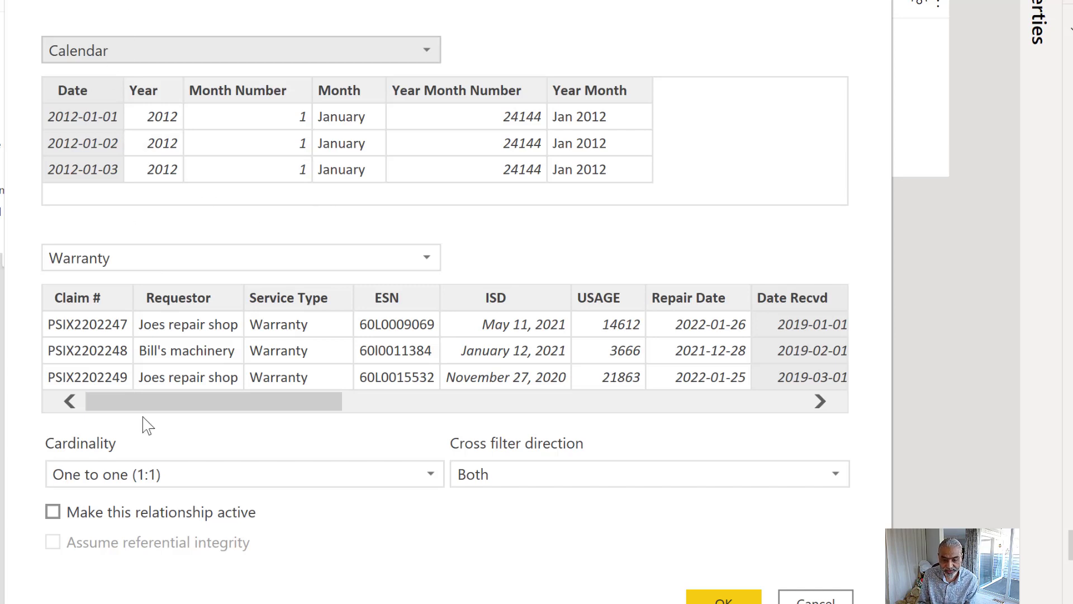
{"action": "left_click", "coordinate": [164, 478]}
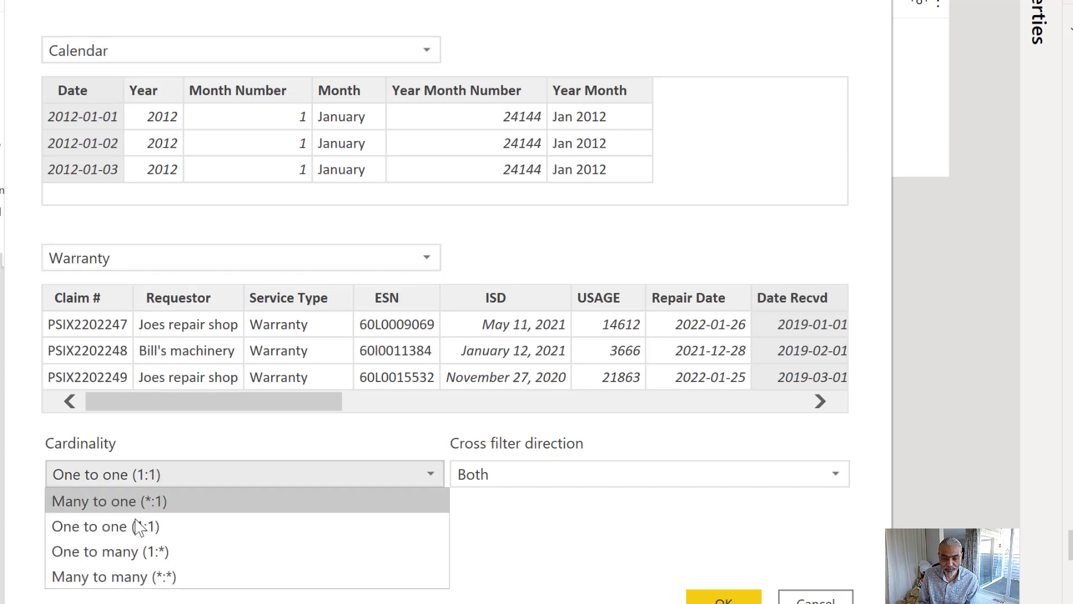
{"action": "left_click", "coordinate": [136, 553]}
{"action": "left_click", "coordinate": [475, 480]}
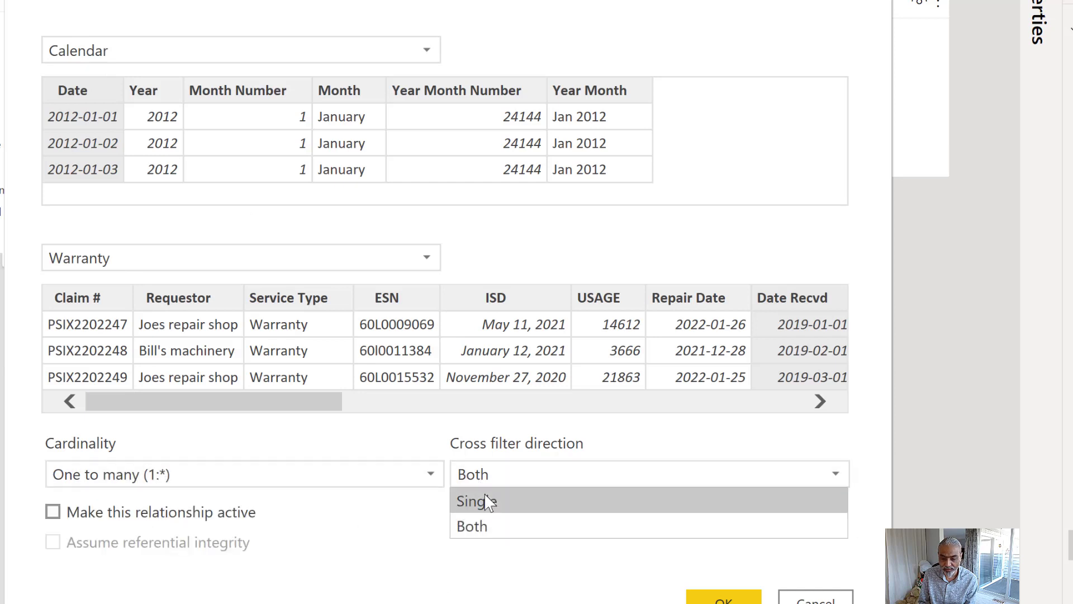
{"action": "left_click", "coordinate": [489, 502]}
{"action": "left_click", "coordinate": [709, 601]}
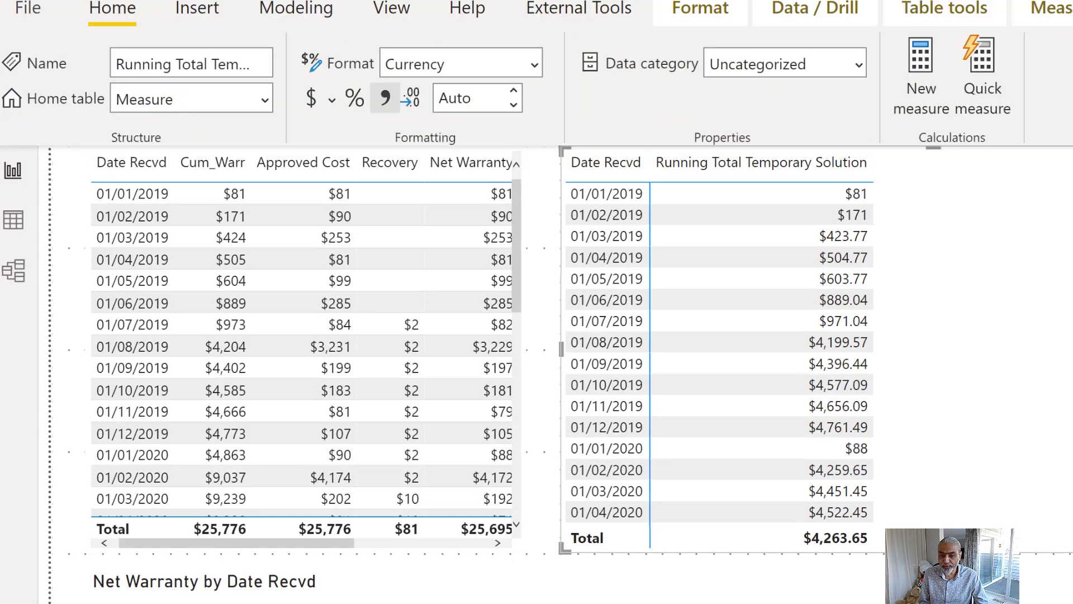
Open the DAX formula of the Running Total Temporary Solution measure and select all of its text.
{"action": "left_click", "coordinate": [1069, 168]}
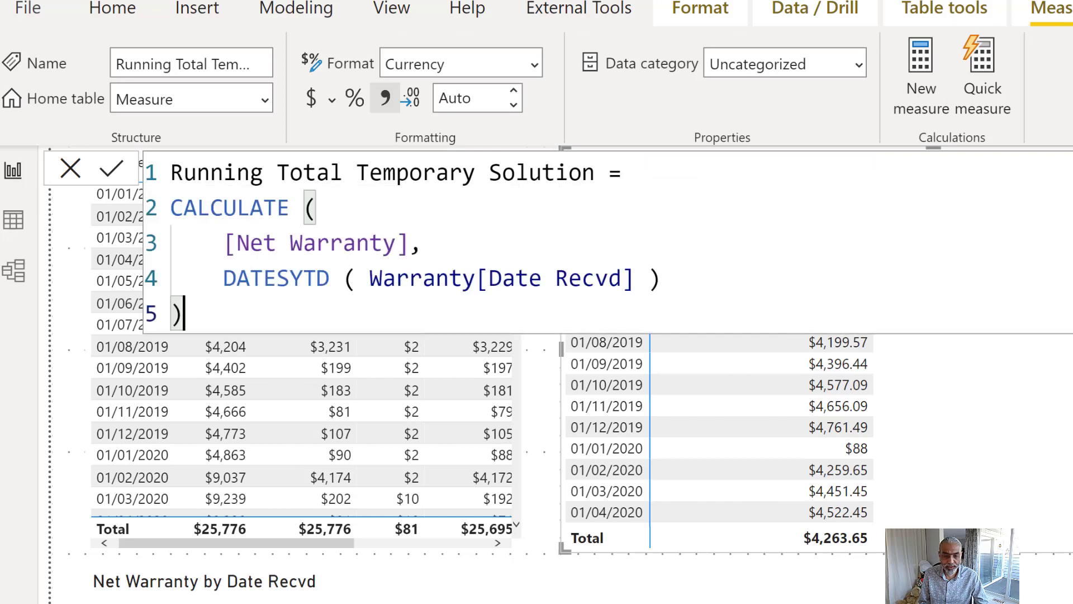
{"action": "left_click", "coordinate": [750, 209]}
{"action": "key", "text": "ctrl+a"}
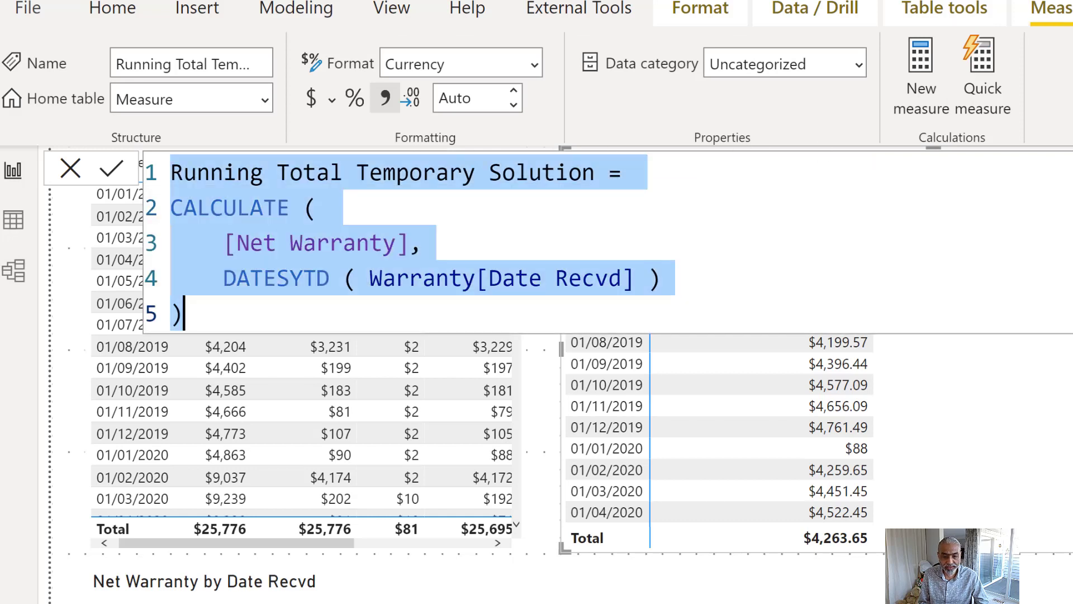
{"action": "key", "text": "alt+Tab"}
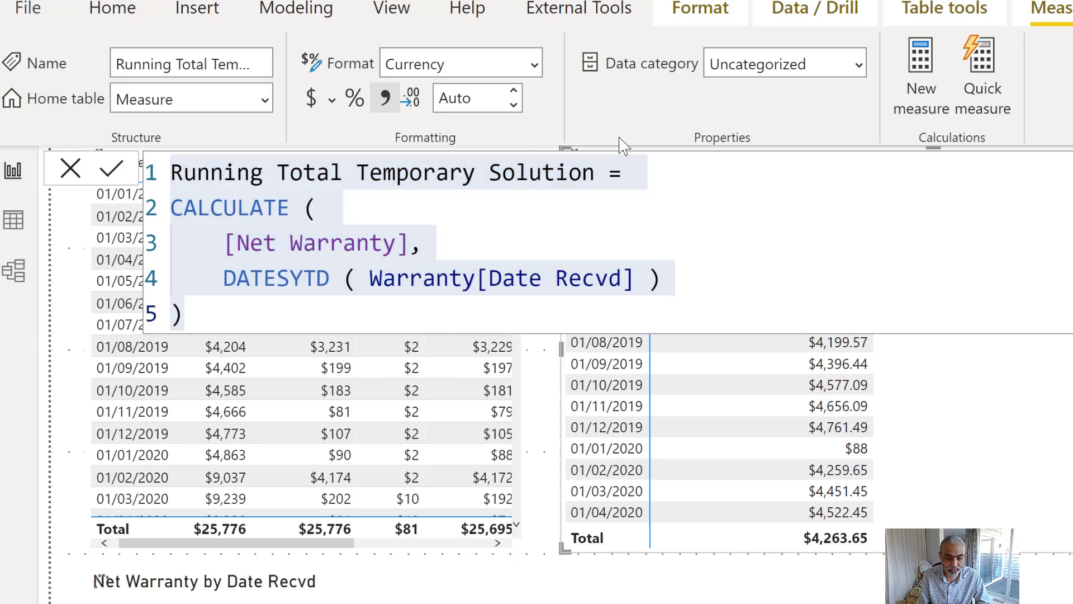
Start a new measure named Running Total Fix, with its expression beginning on a new line.
{"action": "key", "text": "ctrl+a"}
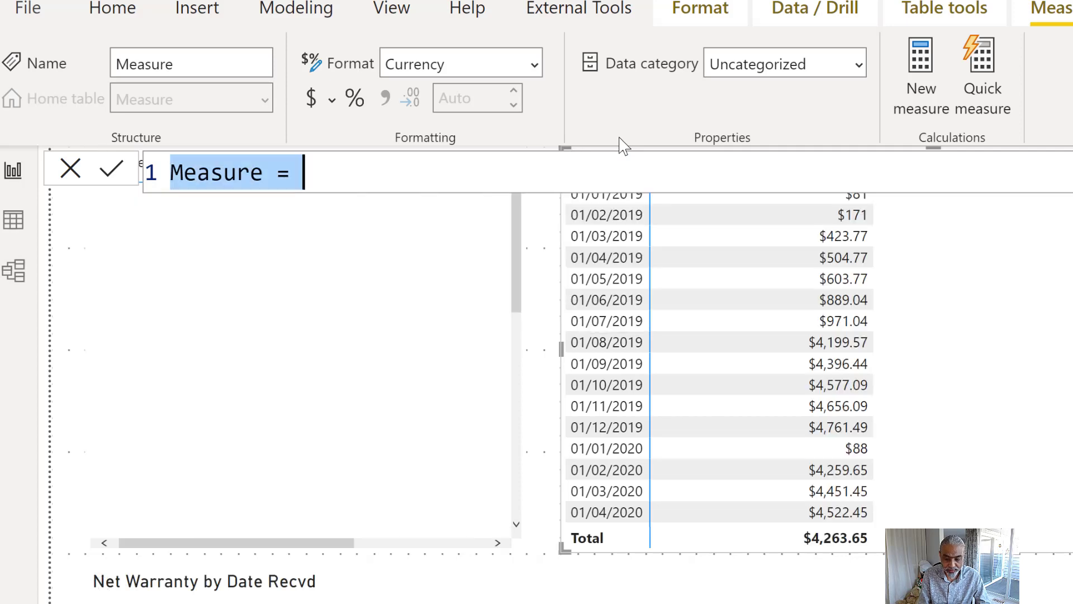
{"action": "type", "text": "Running Total F"}
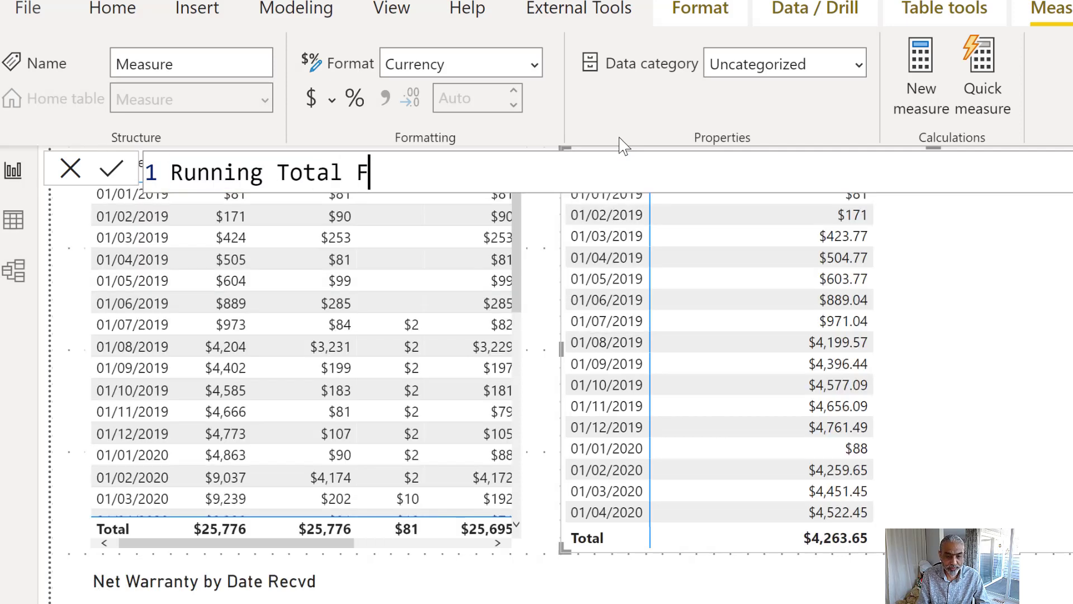
{"action": "type", "text": "x"}
{"action": "key", "text": "BackSpace"}
{"action": "key", "text": "BackSpace"}
{"action": "type", "text": "ox"}
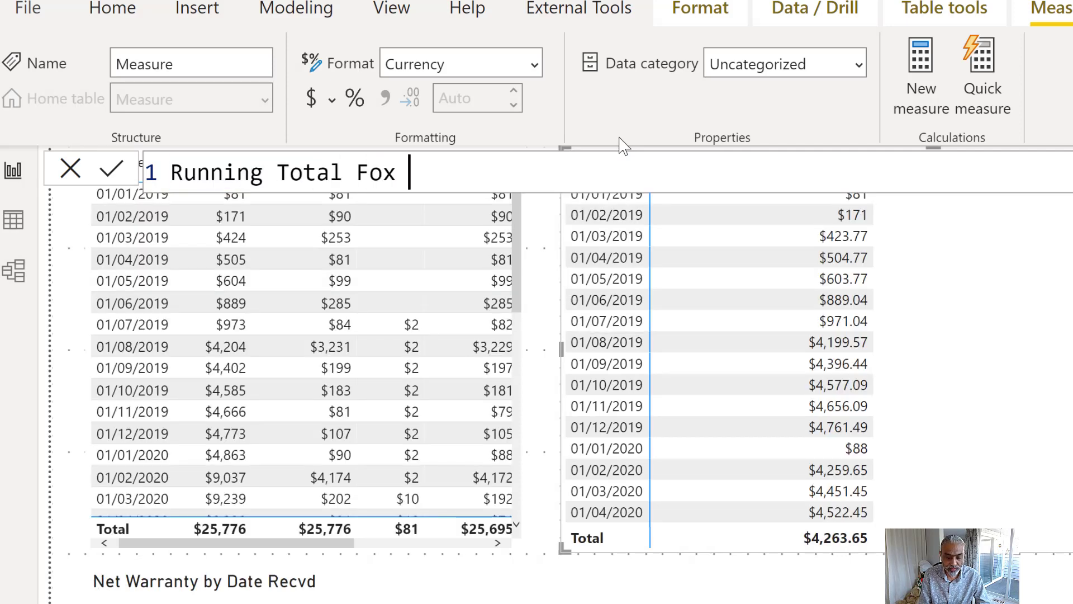
{"action": "key", "text": "BackSpace"}
{"action": "key", "text": "BackSpace"}
{"action": "type", "text": "ix ="}
{"action": "key", "text": "shift+Return"}
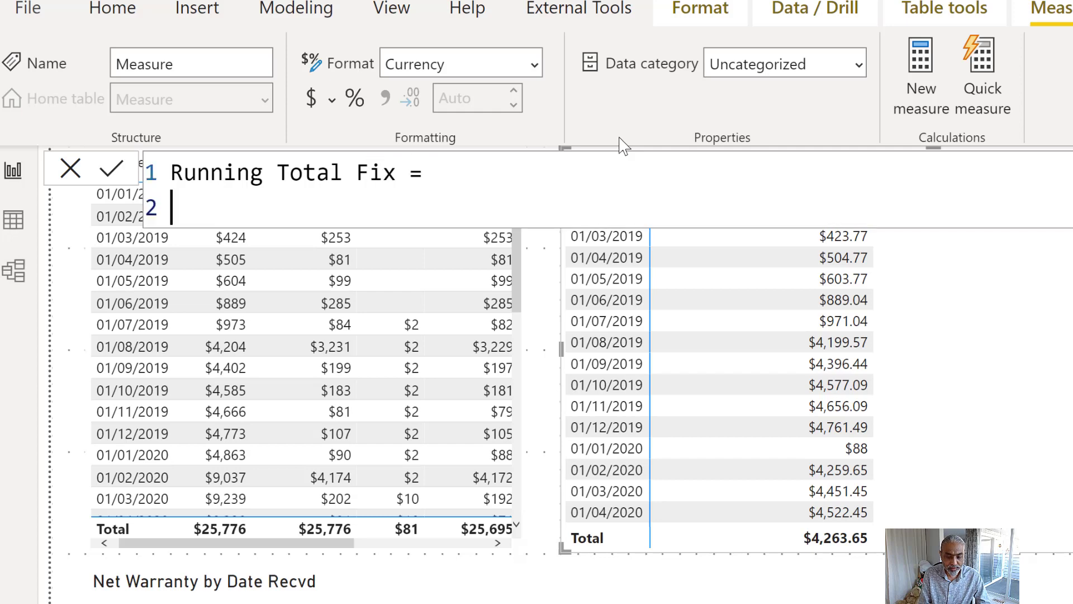
Open a CALCULATE function in the measure with [Net Warranty] as its expression, leaving a new line for the filters.
{"action": "type", "text": "CALCULATE ("}
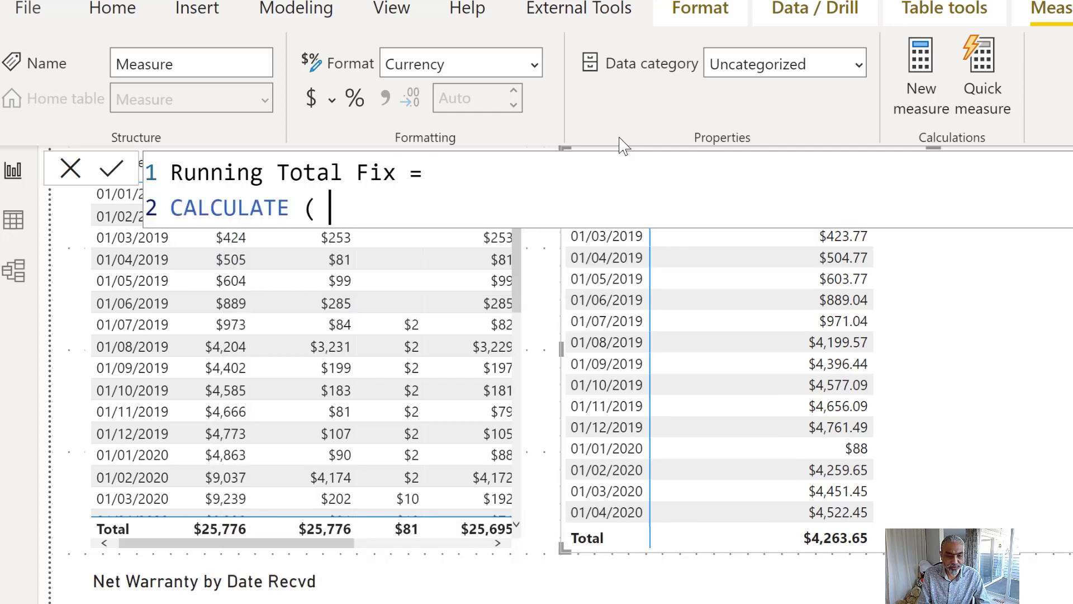
{"action": "key", "text": "shift+Return"}
{"action": "type", "text": "[Net"}
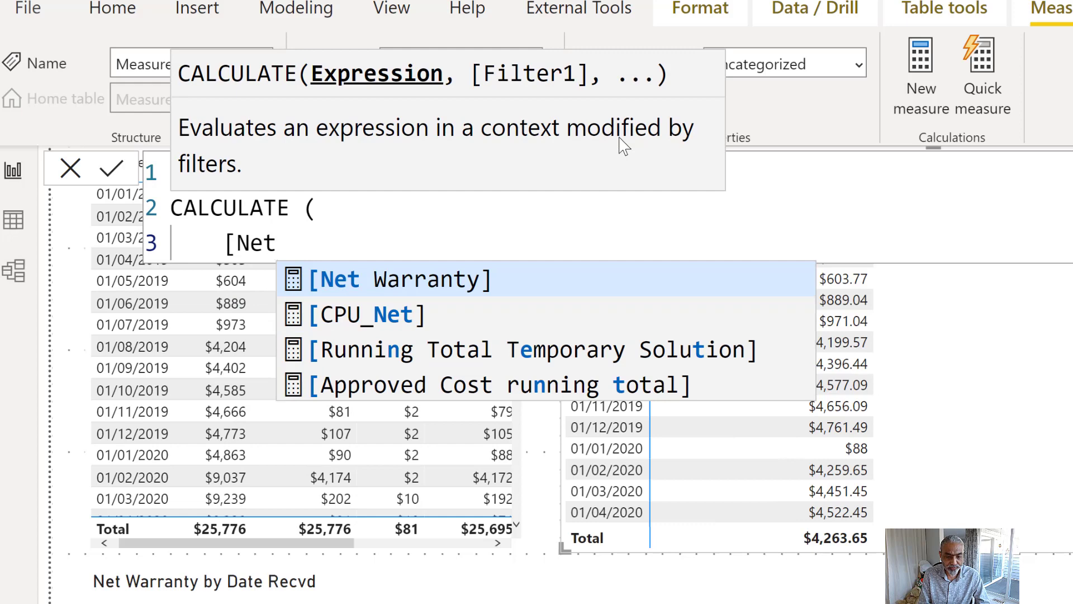
{"action": "key", "text": "Tab"}
{"action": "type", "text": ","}
{"action": "key", "text": "shift+Return"}
{"action": "key", "text": "Escape"}
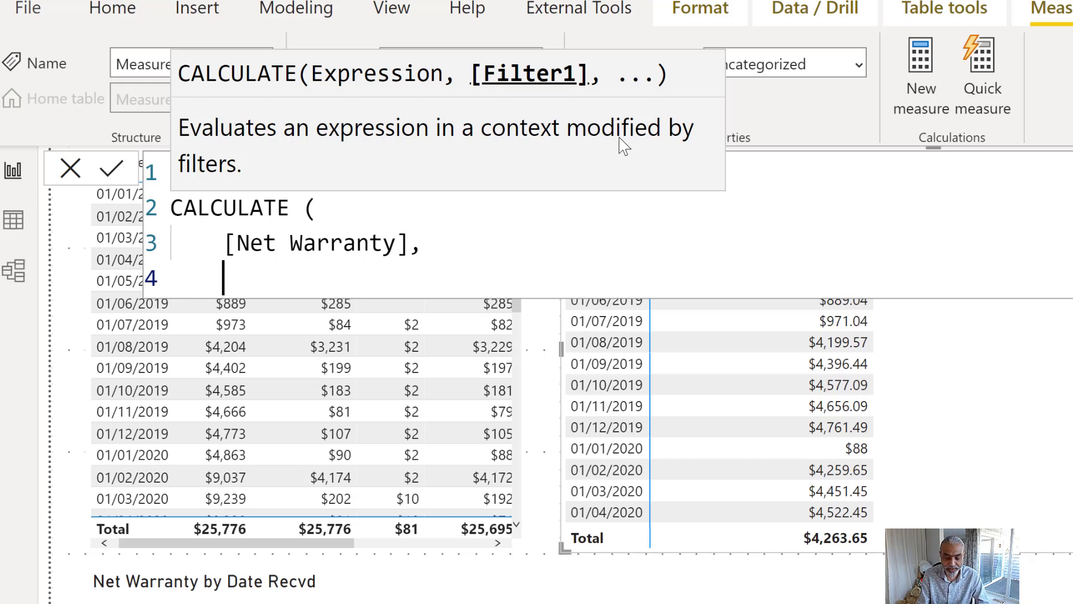
Add a USERELATIONSHIP filter linking 'Calendar'[Date] with Warranty[Date Recvd].
{"action": "type", "text": "USEREL"}
{"action": "key", "text": "Tab"}
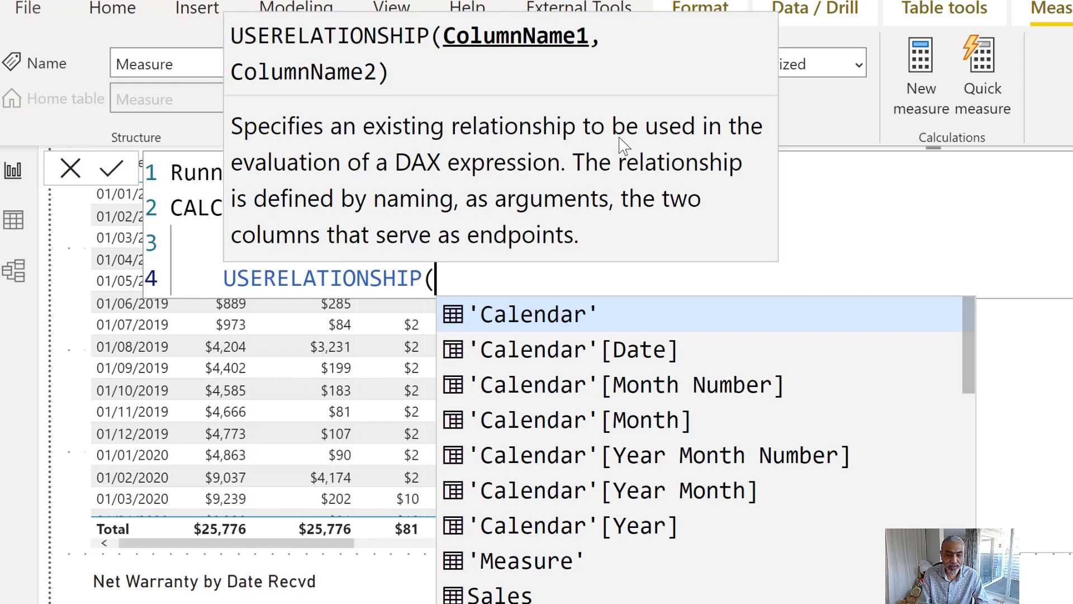
{"action": "key", "text": "BackSpace"}
{"action": "type", "text": "("}
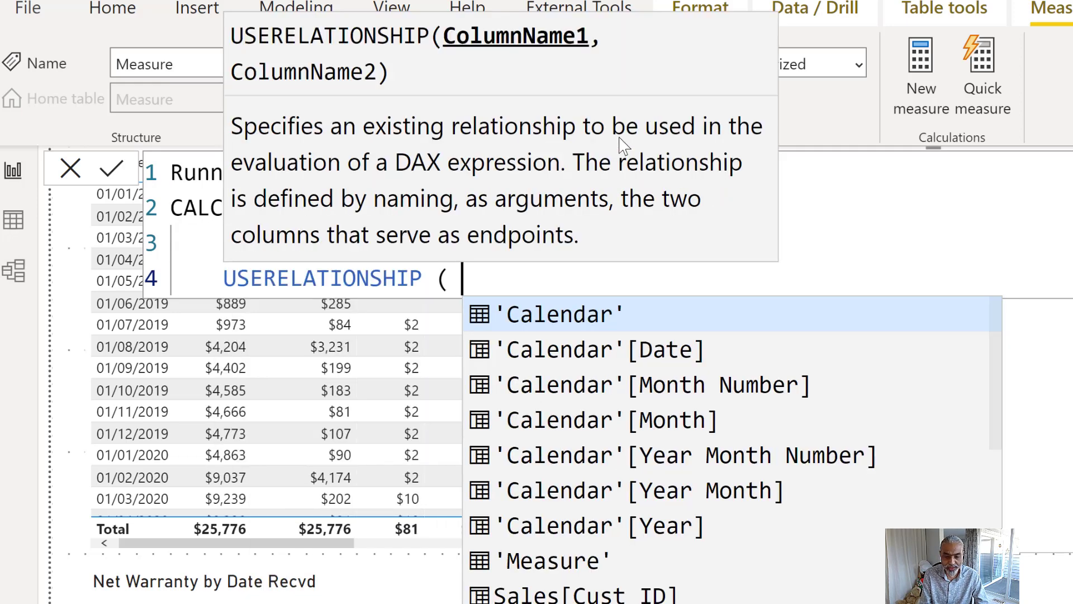
{"action": "key", "text": "Down"}
{"action": "key", "text": "Tab"}
{"action": "type", "text": ", Warranty[Da"}
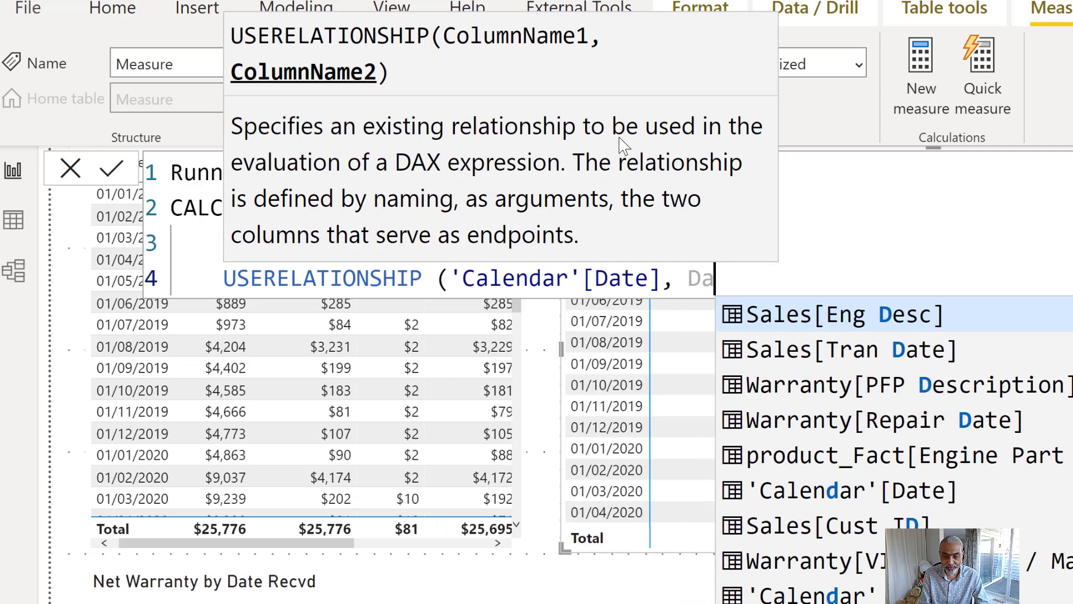
{"action": "type", "text": "te Recvd"}
{"action": "key", "text": "Tab"}
{"action": "type", "text": ")"}
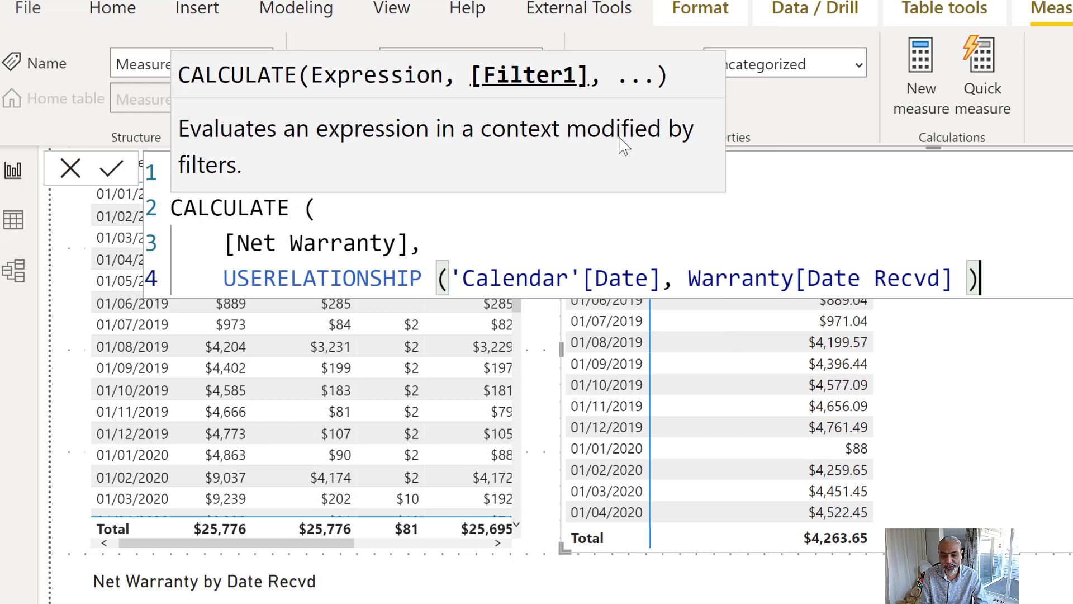
Add DATESYTD ( 'Calendar'[Date] ) as the second CALCULATE filter on its own line.
{"action": "type", "text": ","}
{"action": "key", "text": "Return"}
{"action": "type", "text": "DATE"}
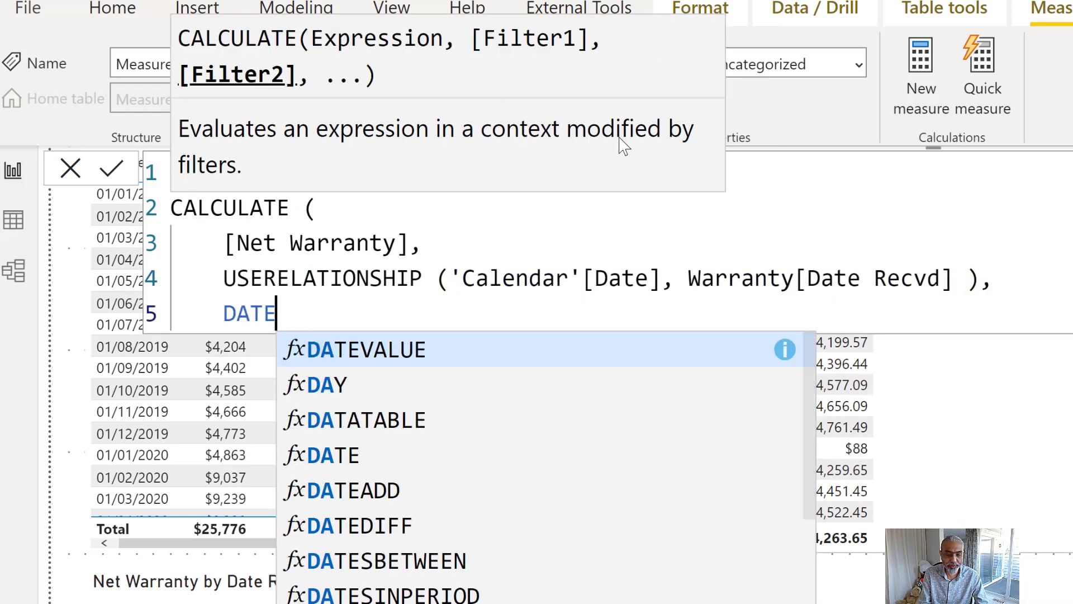
{"action": "type", "text": "SYTD * '"}
{"action": "key", "text": "BackSpace"}
{"action": "key", "text": "BackSpace"}
{"action": "key", "text": "BackSpace"}
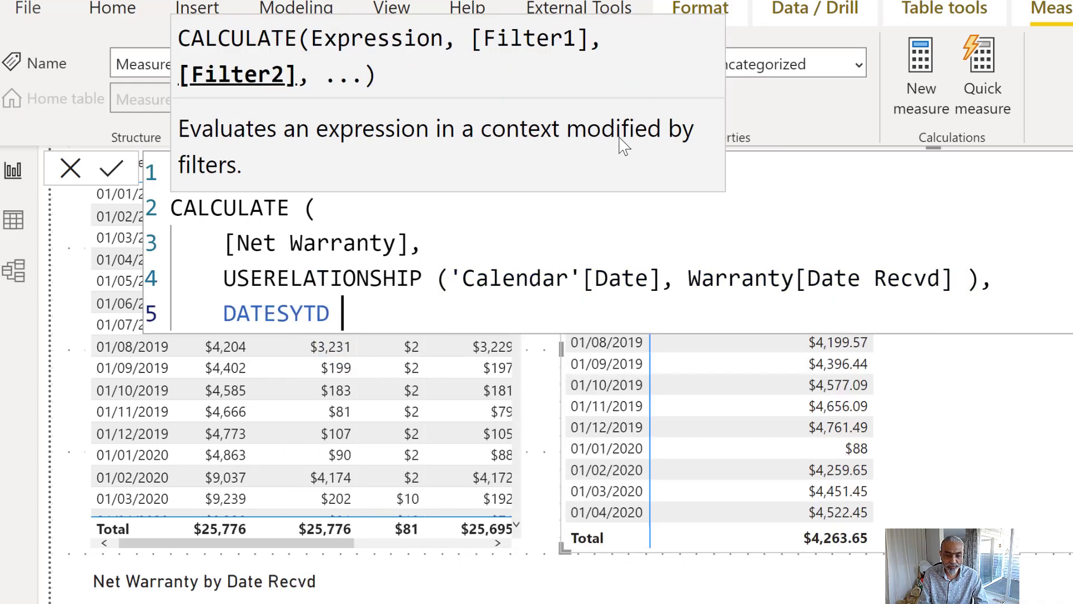
{"action": "type", "text": "( 'C"}
{"action": "key", "text": "Down"}
{"action": "key", "text": "Tab"}
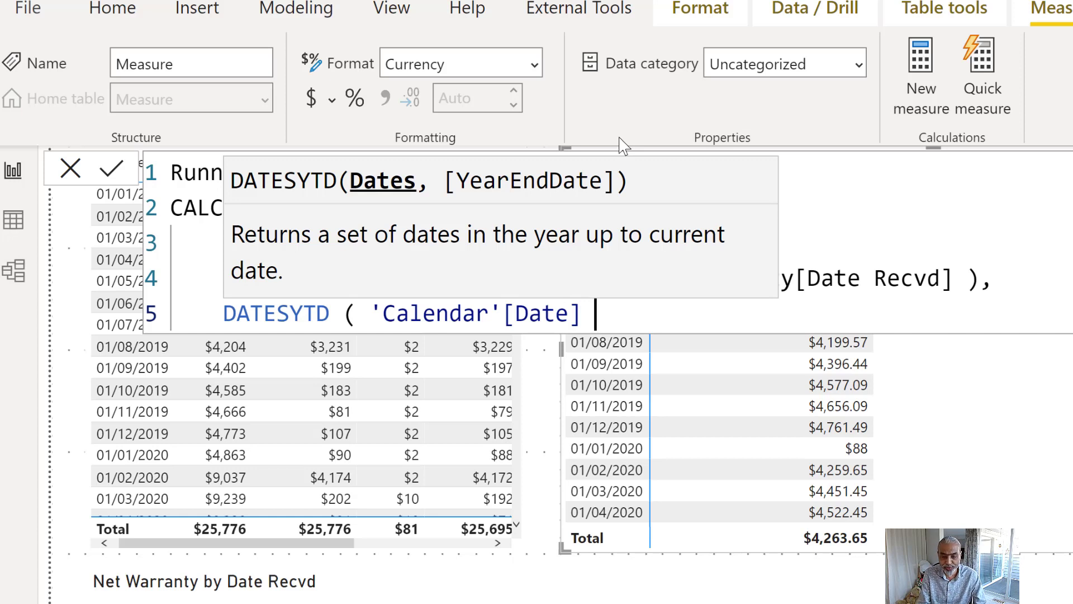
{"action": "key", "text": "shift+Return"}
{"action": "key", "text": "BackSpace"}
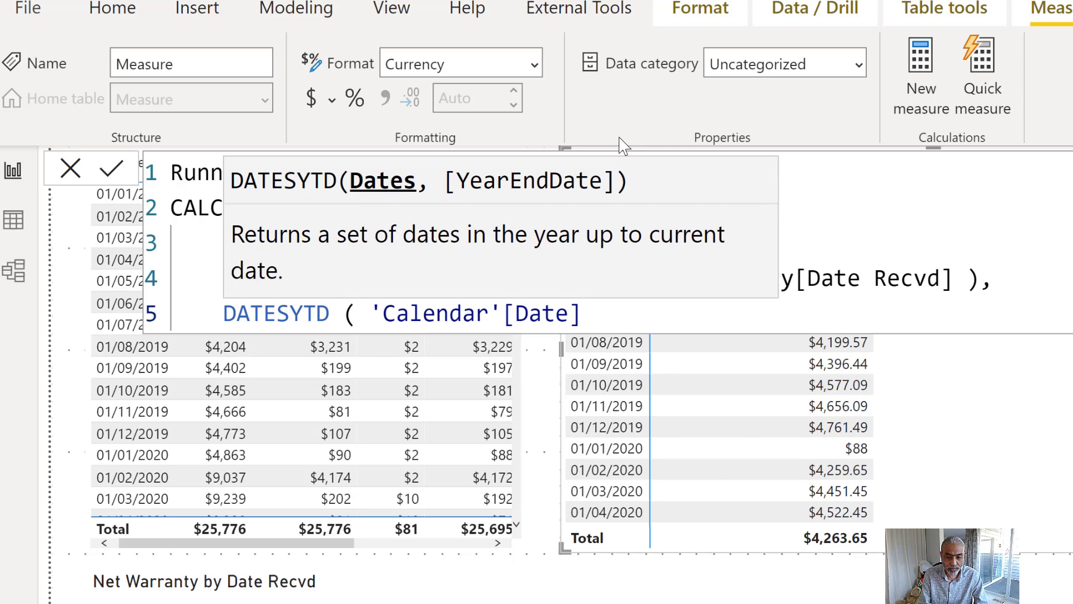
{"action": "type", "text": ")"}
Close the CALCULATE expression on a new line and commit the Running Total Fix measure.
{"action": "key", "text": "shift+Return"}
{"action": "type", "text": ")"}
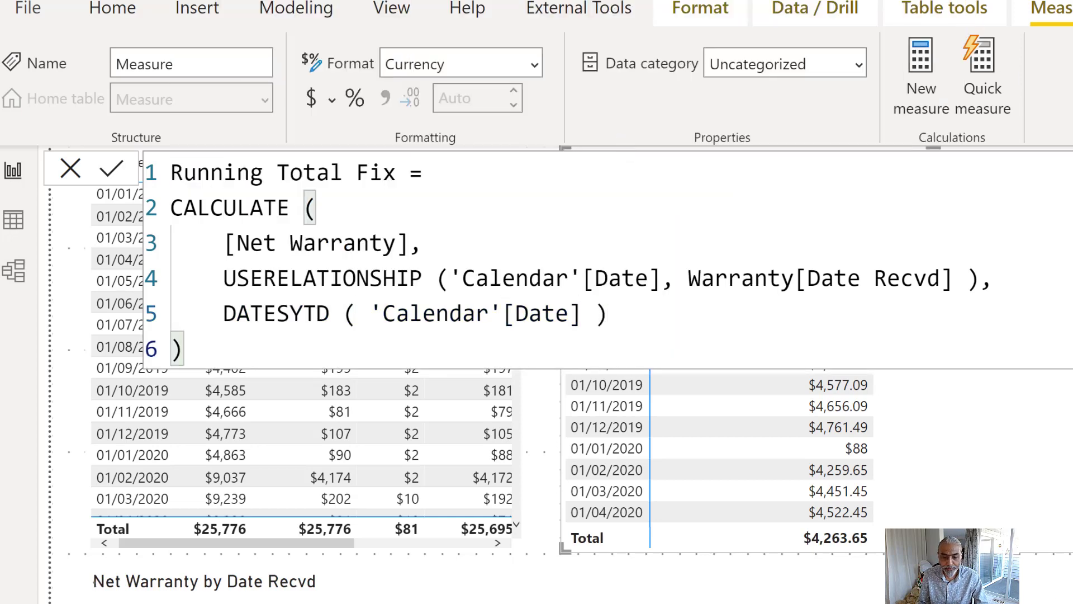
{"action": "key", "text": "Return"}
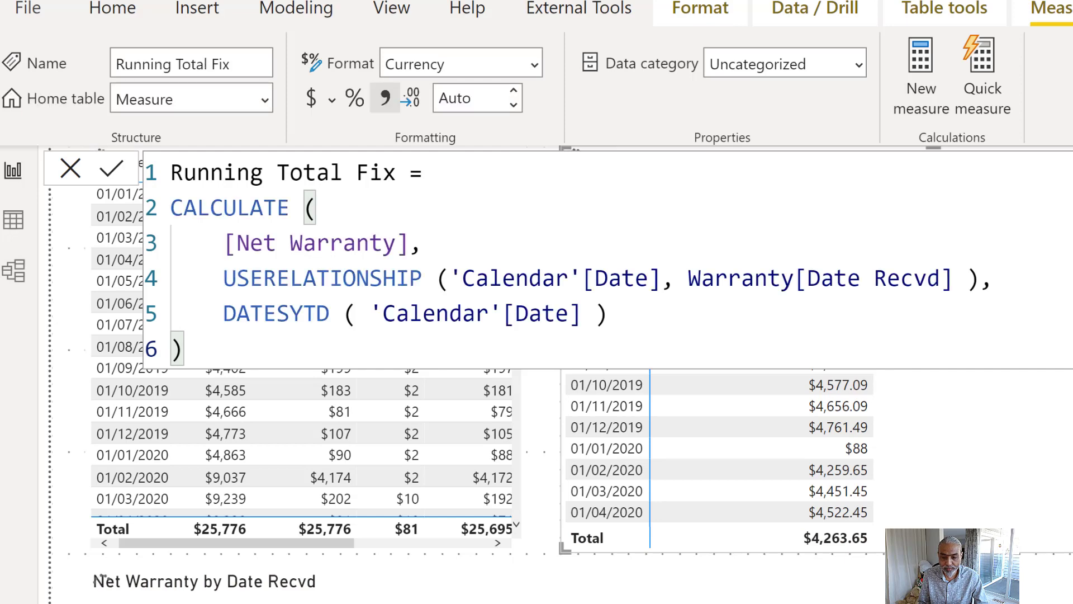
Show Running Total Fix as the matrix value and replace Date Recvd in its rows with the Calendar table's Month.
{"action": "left_click", "coordinate": [1052, 436]}
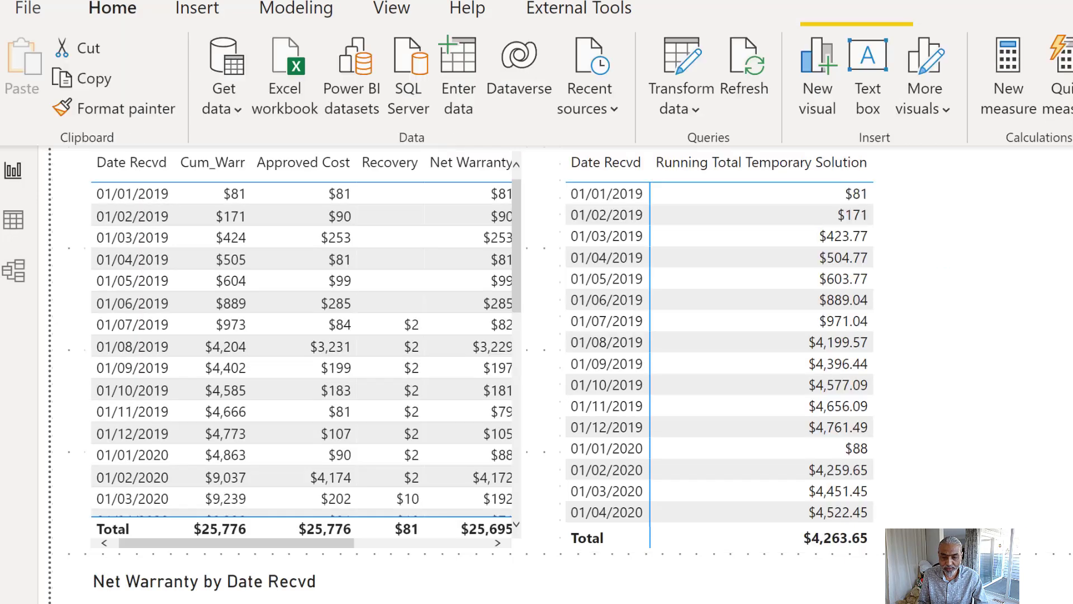
{"action": "left_click", "coordinate": [726, 291]}
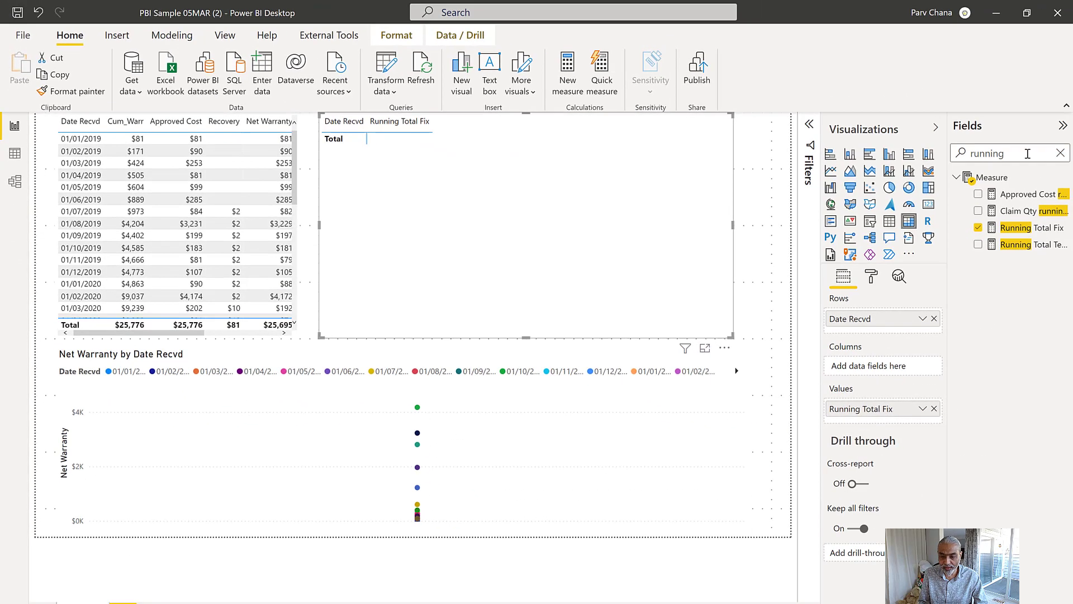
{"action": "double_click", "coordinate": [1028, 154]}
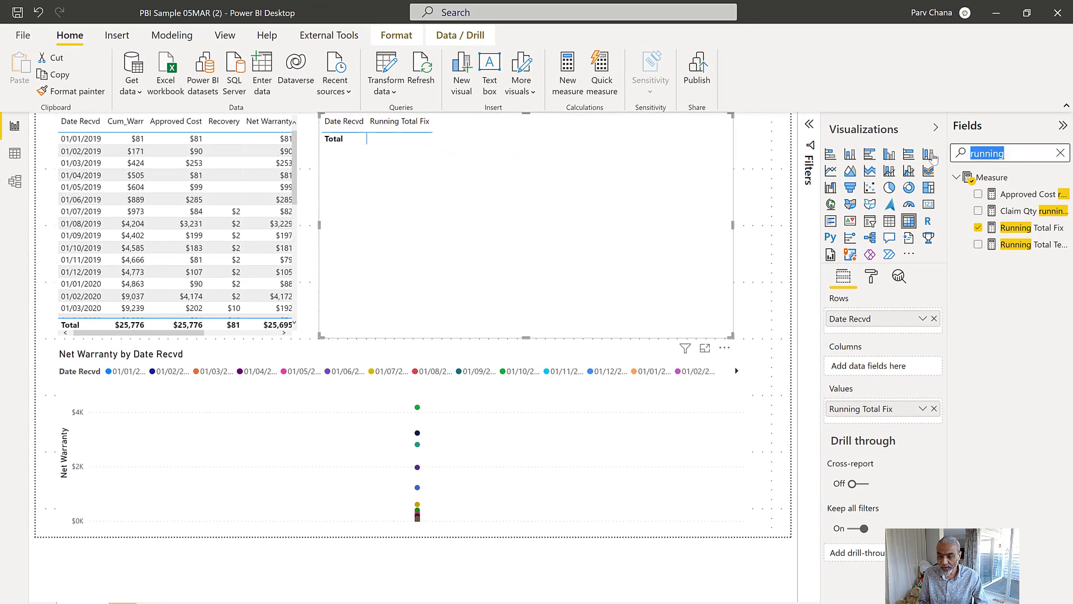
{"action": "type", "text": "month"}
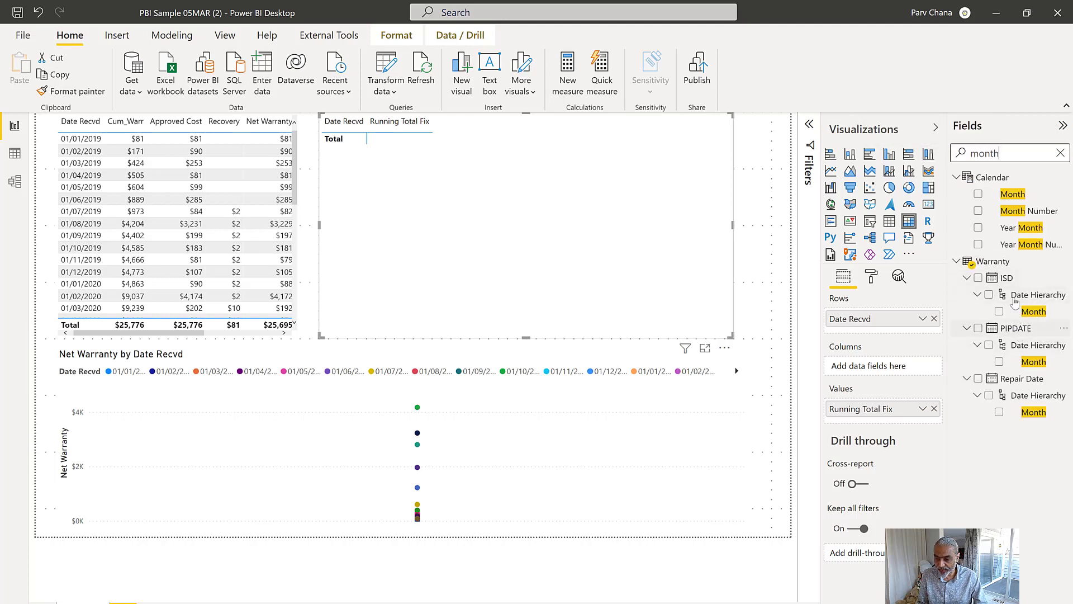
{"action": "left_click_drag", "start_coordinate": [1011, 196], "coordinate": [938, 323]}
{"action": "left_click", "coordinate": [934, 319]}
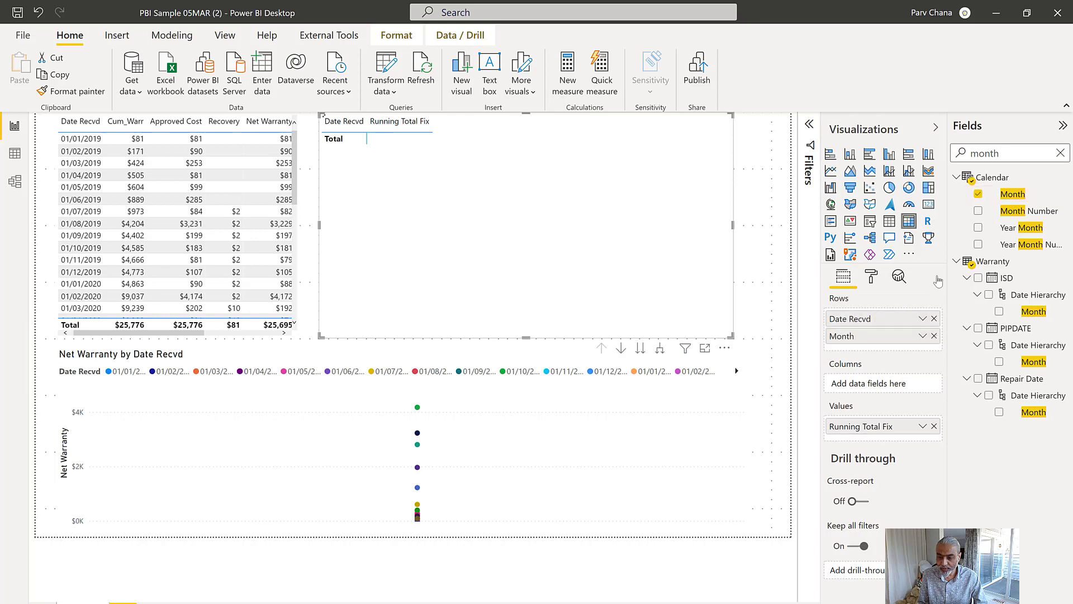
Find the Calendar table's Year field and add it as the matrix columns.
{"action": "key", "text": "ctrl+a"}
{"action": "type", "text": "year"}
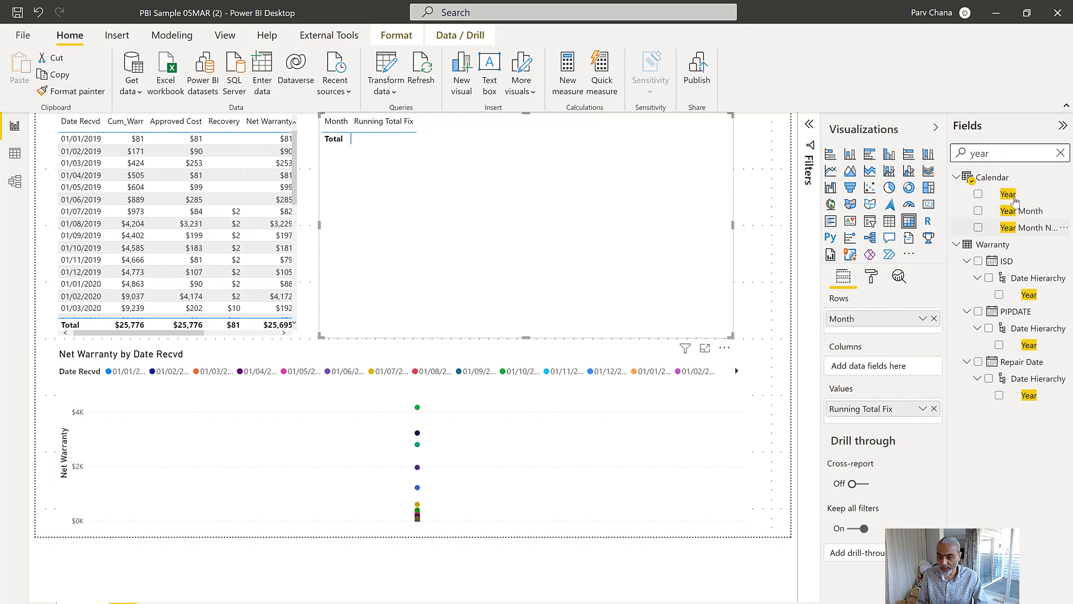
{"action": "left_click_drag", "start_coordinate": [1009, 194], "coordinate": [861, 369]}
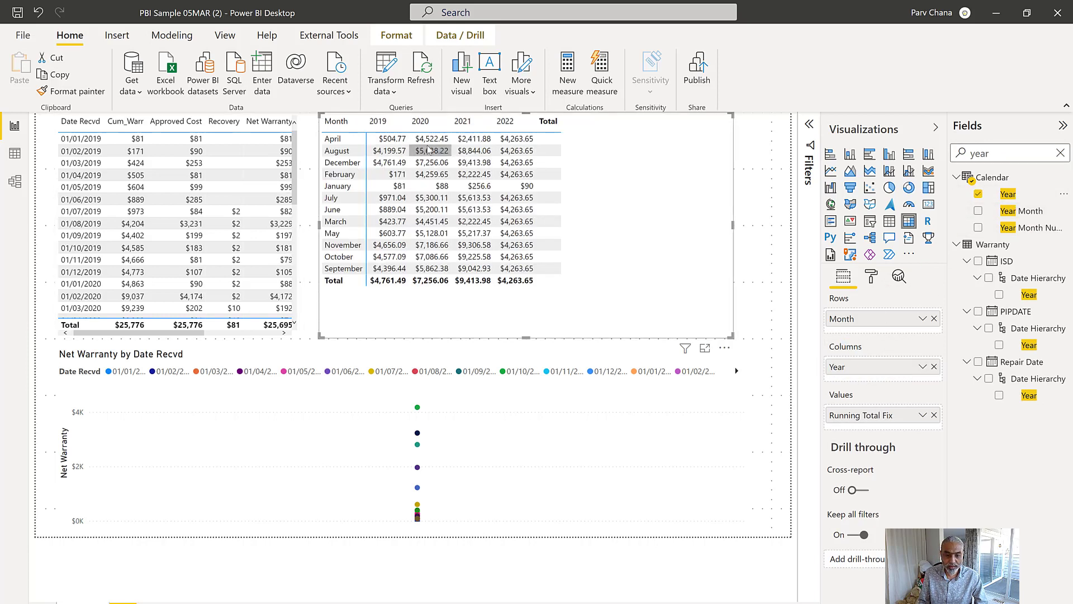
Sort the Calendar table's Month column by Month Number and close the expanded table formula.
{"action": "double_click", "coordinate": [994, 153]}
{"action": "type", "text": "month"}
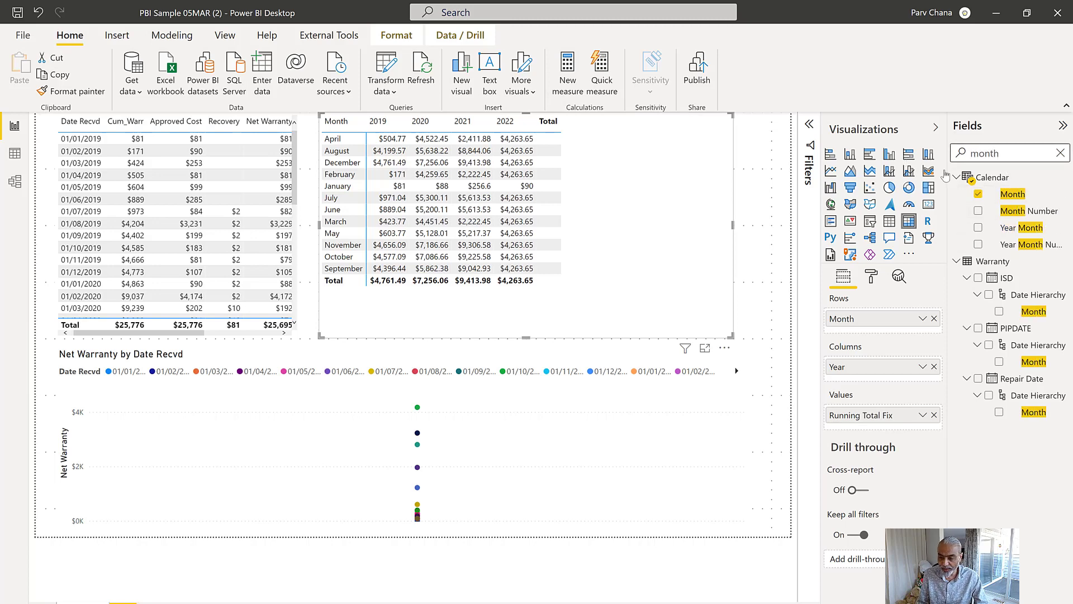
{"action": "left_click", "coordinate": [1015, 195]}
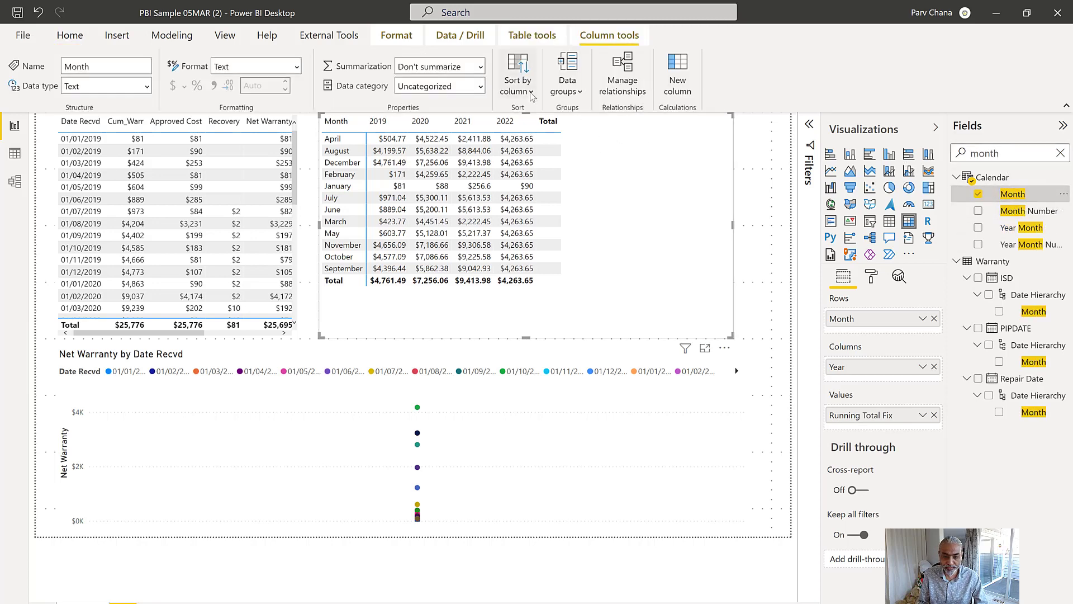
{"action": "left_click", "coordinate": [528, 90]}
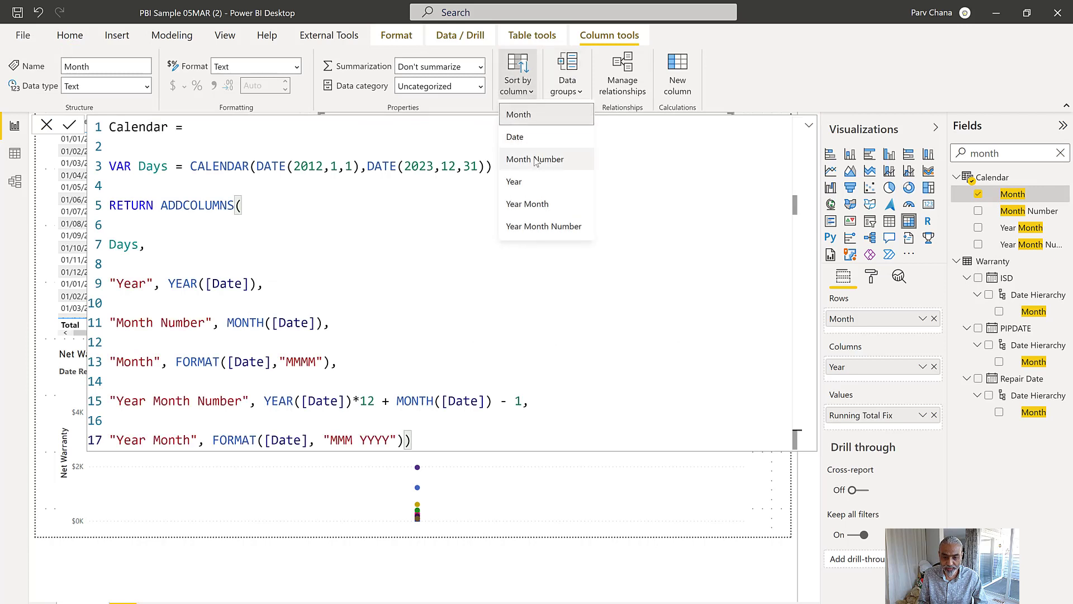
{"action": "left_click", "coordinate": [535, 160]}
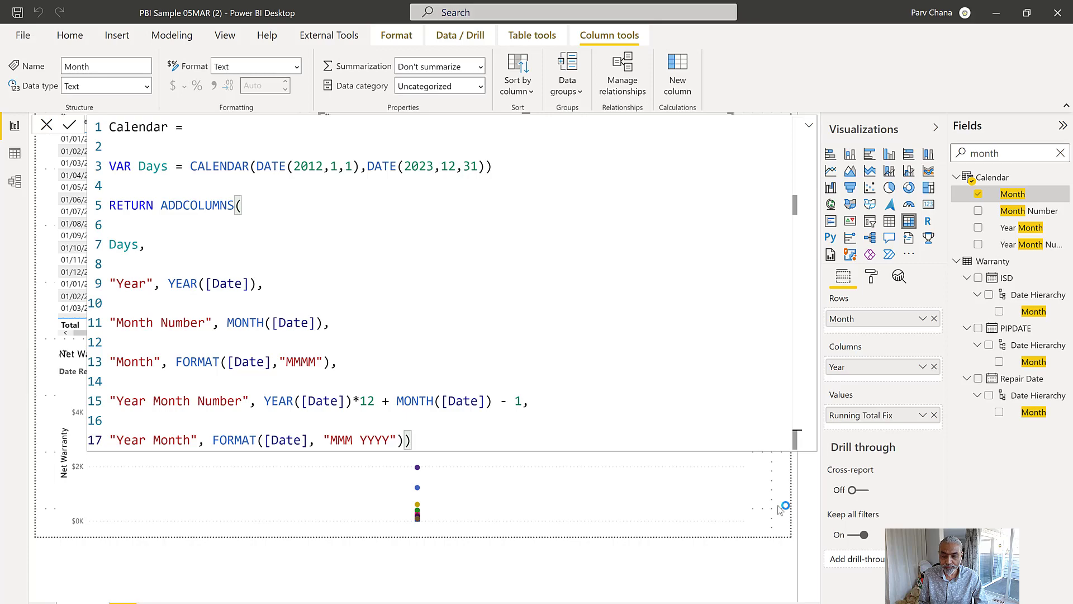
{"action": "left_click", "coordinate": [809, 125]}
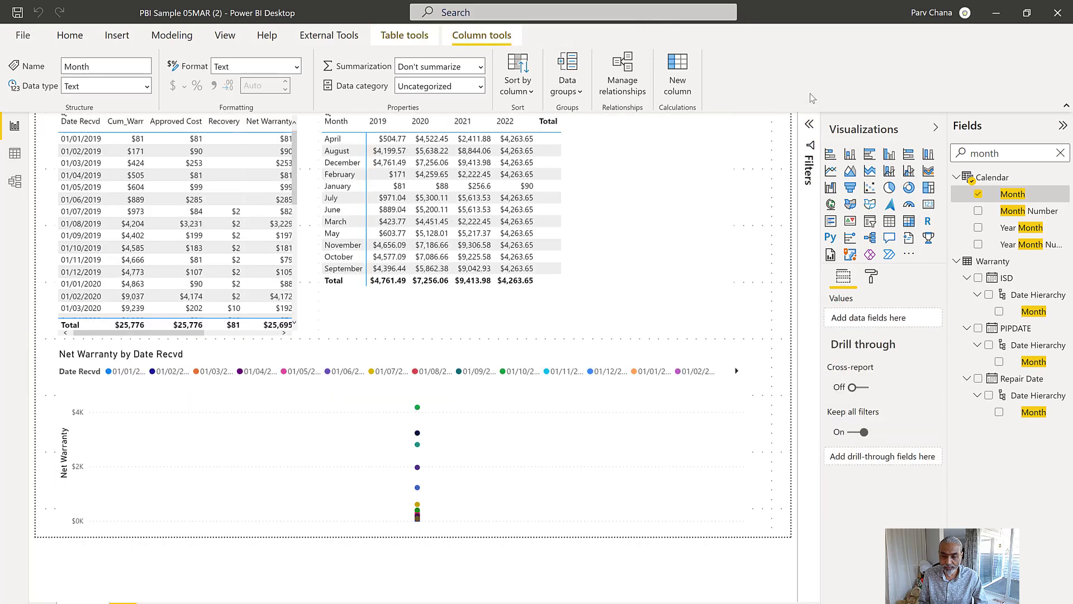
{"action": "left_click", "coordinate": [618, 144]}
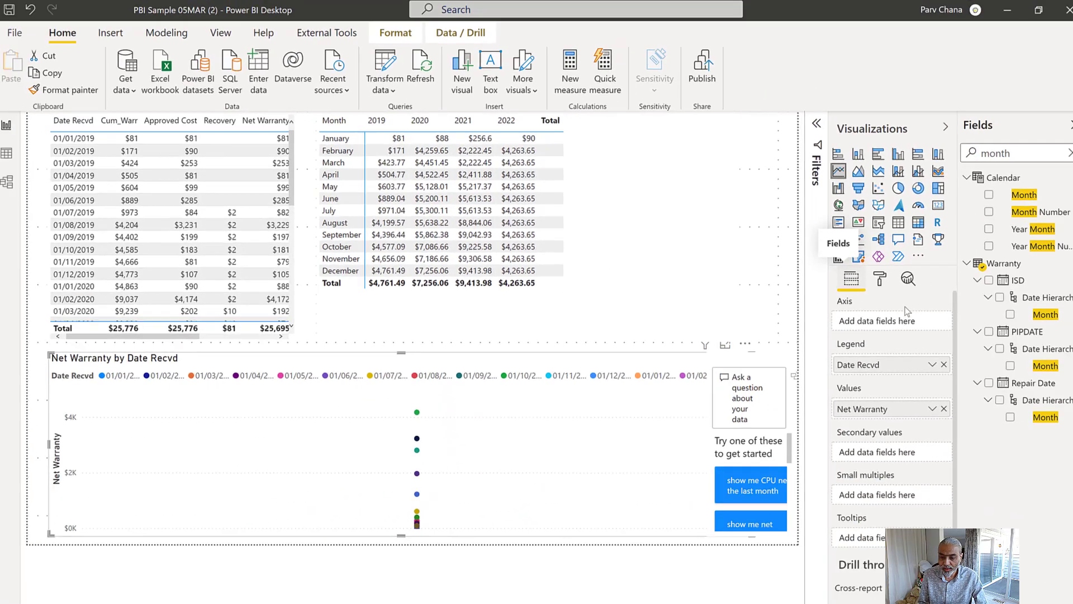
Put the Calendar table's Month on the line chart's axis and replace Date Recvd with Year as its legend.
{"action": "left_click_drag", "start_coordinate": [1012, 194], "coordinate": [876, 318]}
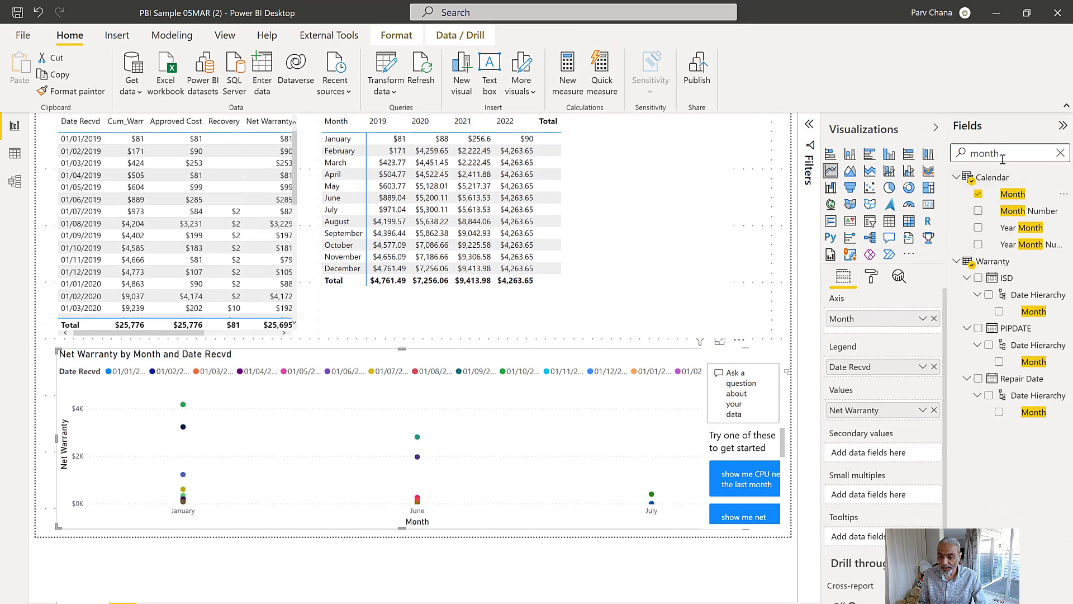
{"action": "left_click_drag", "start_coordinate": [1002, 155], "coordinate": [939, 157]}
{"action": "type", "text": "year"}
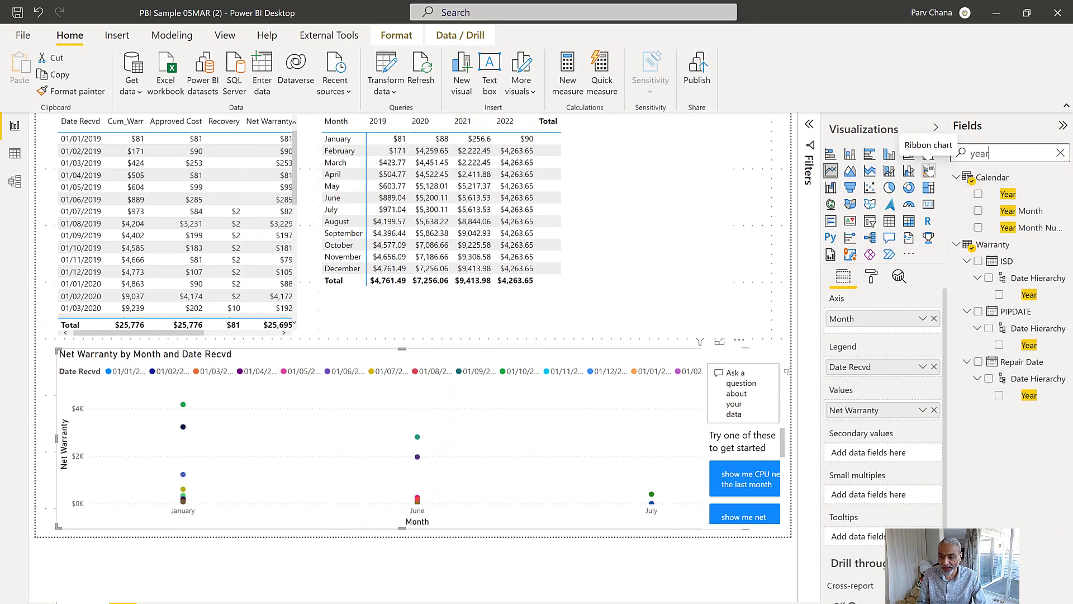
{"action": "left_click_drag", "start_coordinate": [1011, 199], "coordinate": [879, 373]}
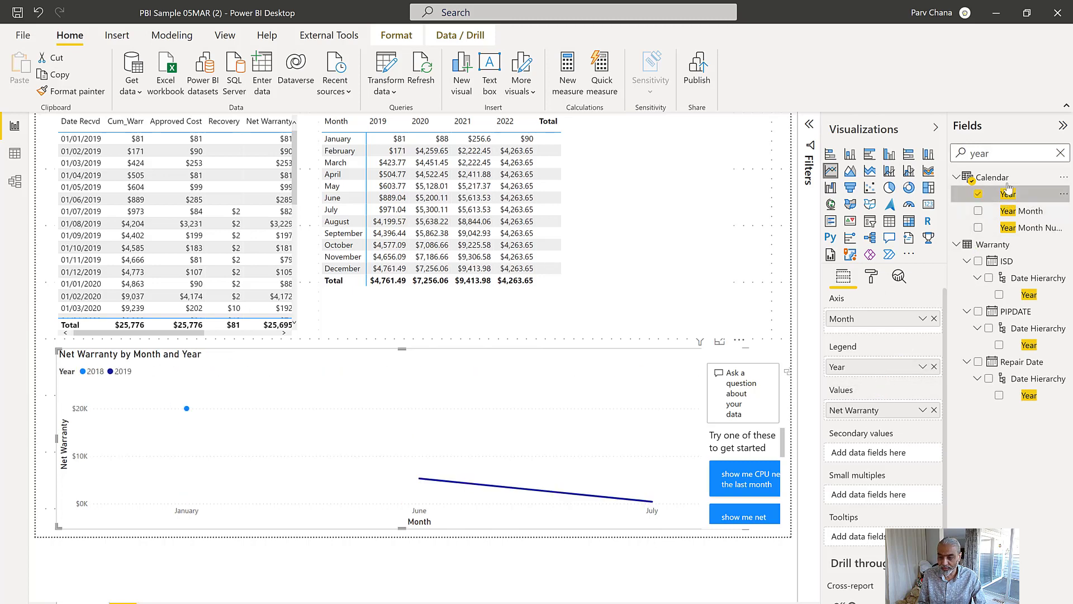
Search the fields for "running" and replace Net Warranty with Running Total Fix as the line chart's value.
{"action": "left_click_drag", "start_coordinate": [1008, 155], "coordinate": [960, 158]}
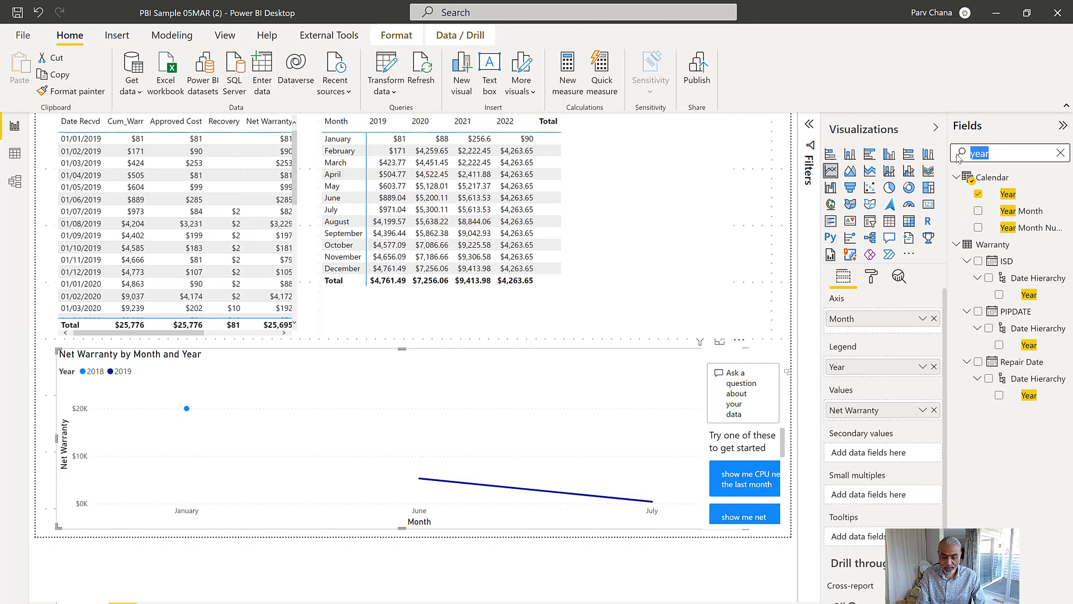
{"action": "type", "text": "running"}
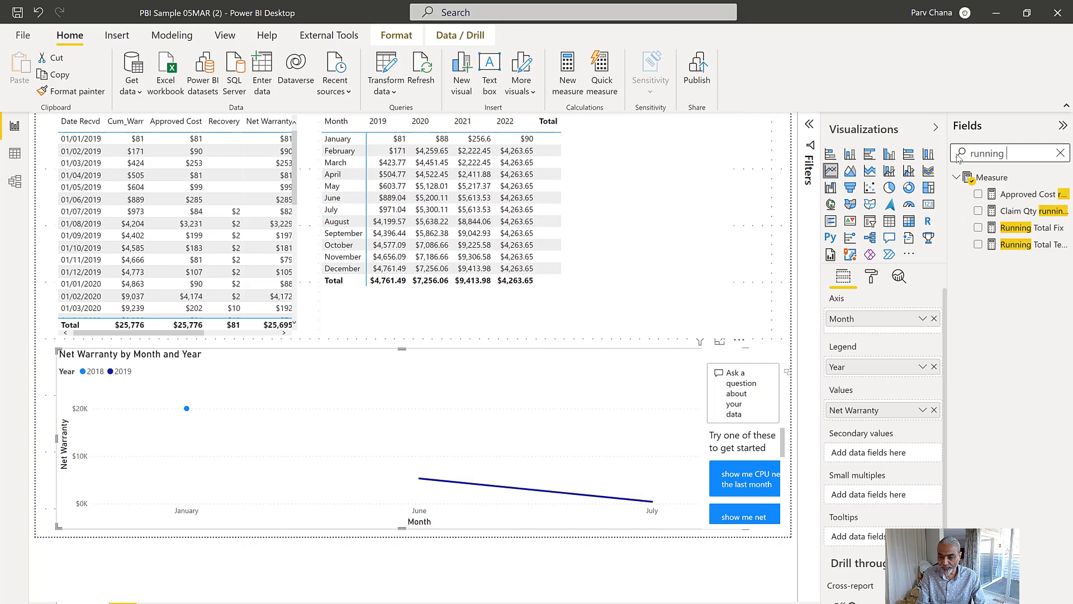
{"action": "left_click_drag", "start_coordinate": [1037, 235], "coordinate": [875, 415]}
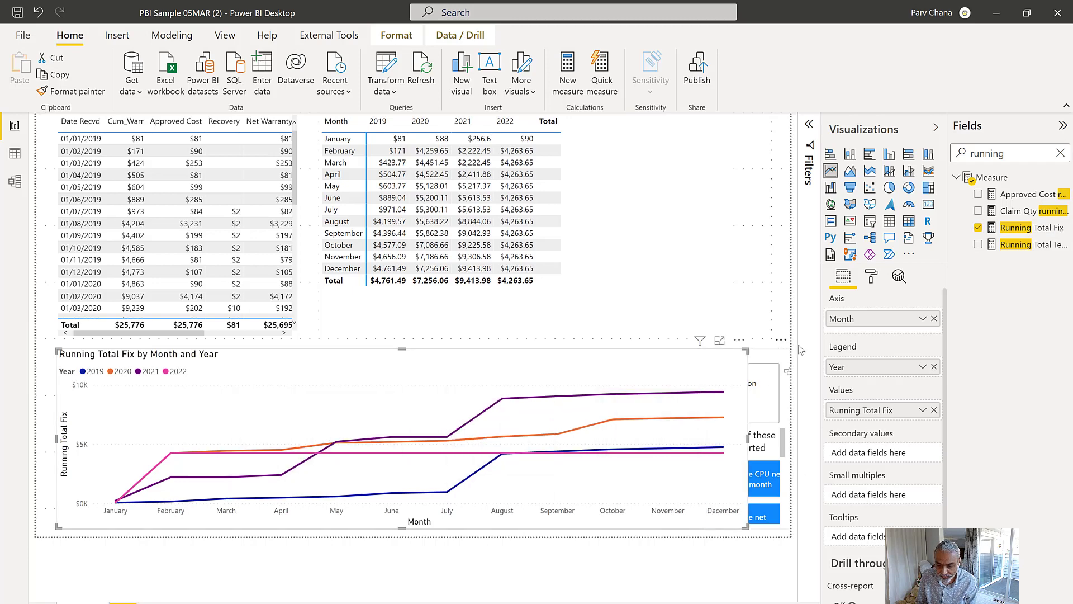
{"action": "left_click", "coordinate": [781, 340]}
{"action": "left_click", "coordinate": [821, 355]}
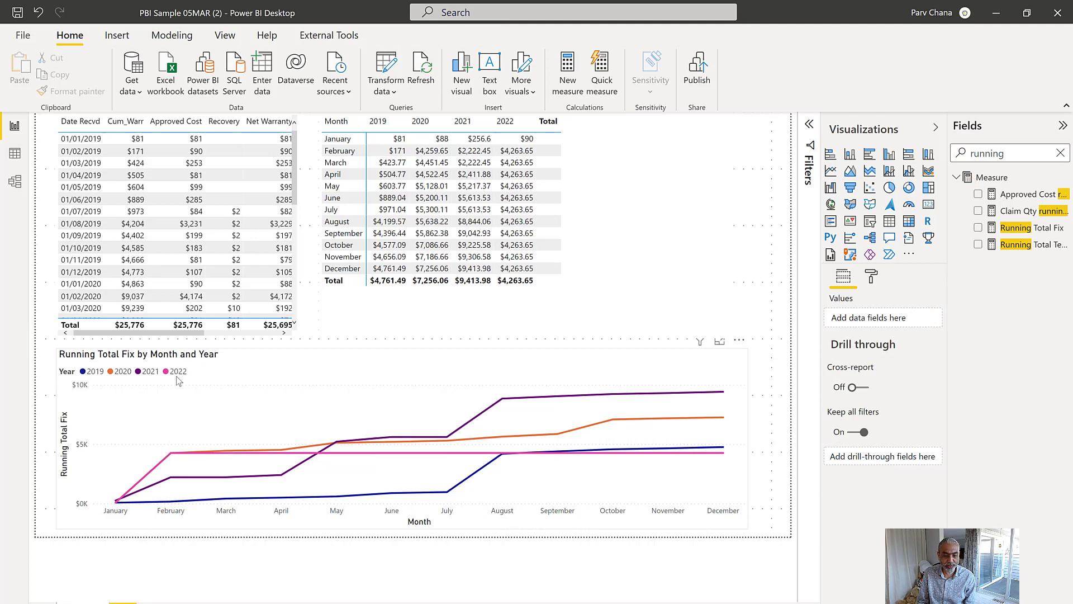
Cross-filter the report by the matrix's 2022 column and inspect the November point on the line chart.
{"action": "left_click", "coordinate": [503, 127]}
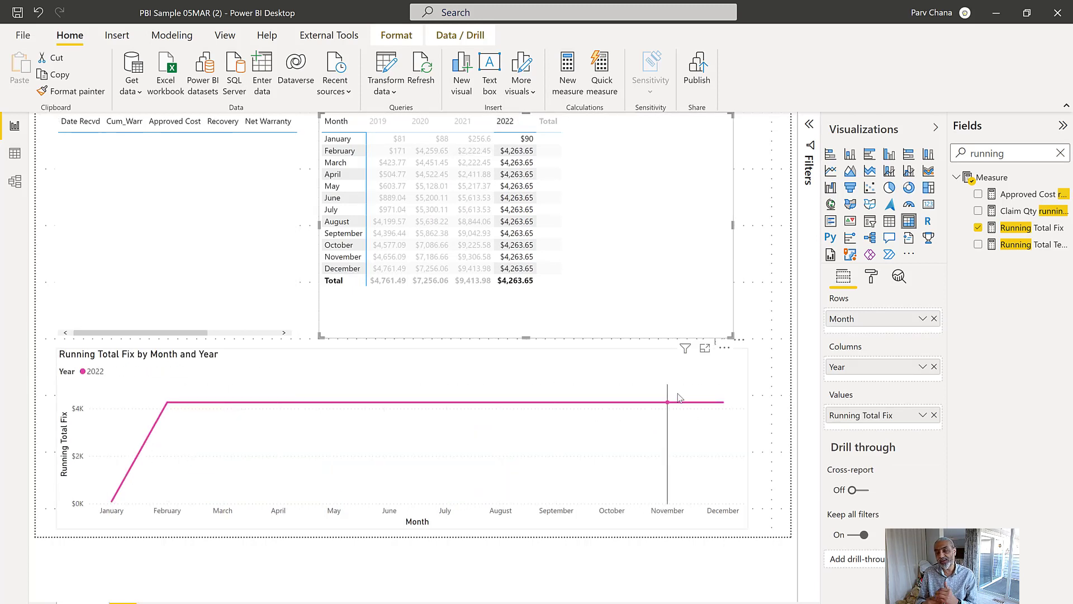
{"action": "mouse_move", "coordinate": [678, 397]}
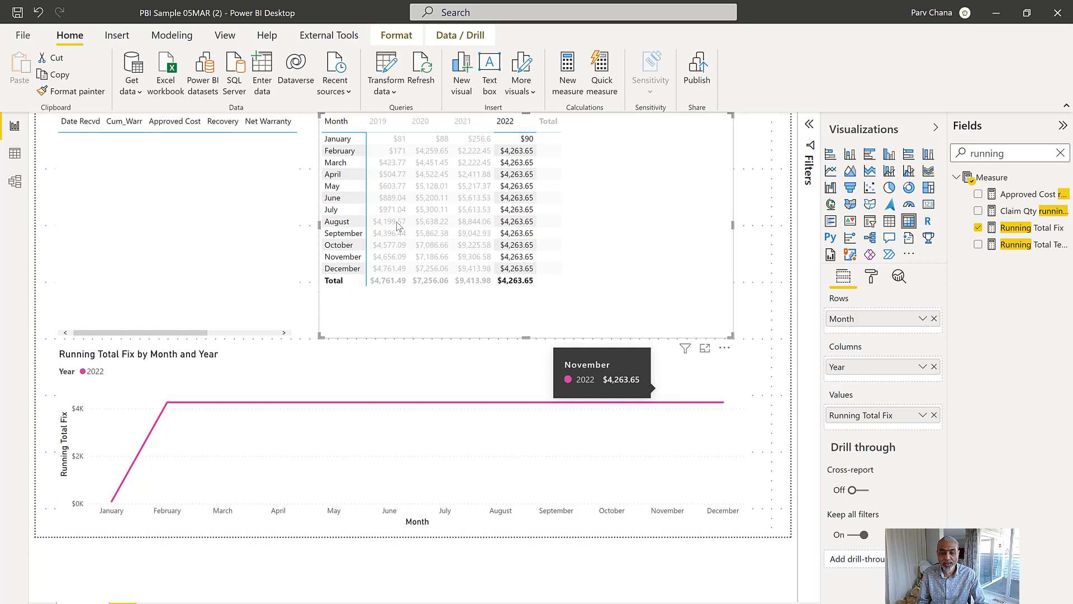
Open the Running Total Fix measure's formula and declare a variable named __lastRecdDate above the existing CALCULATE.
{"action": "left_click", "coordinate": [1014, 230]}
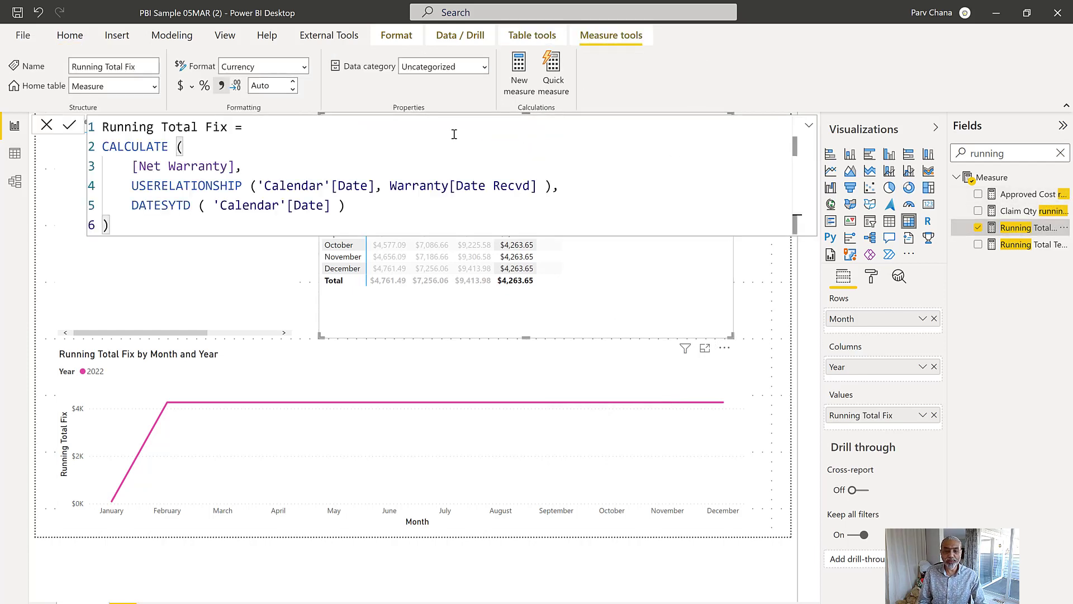
{"action": "left_click", "coordinate": [457, 132]}
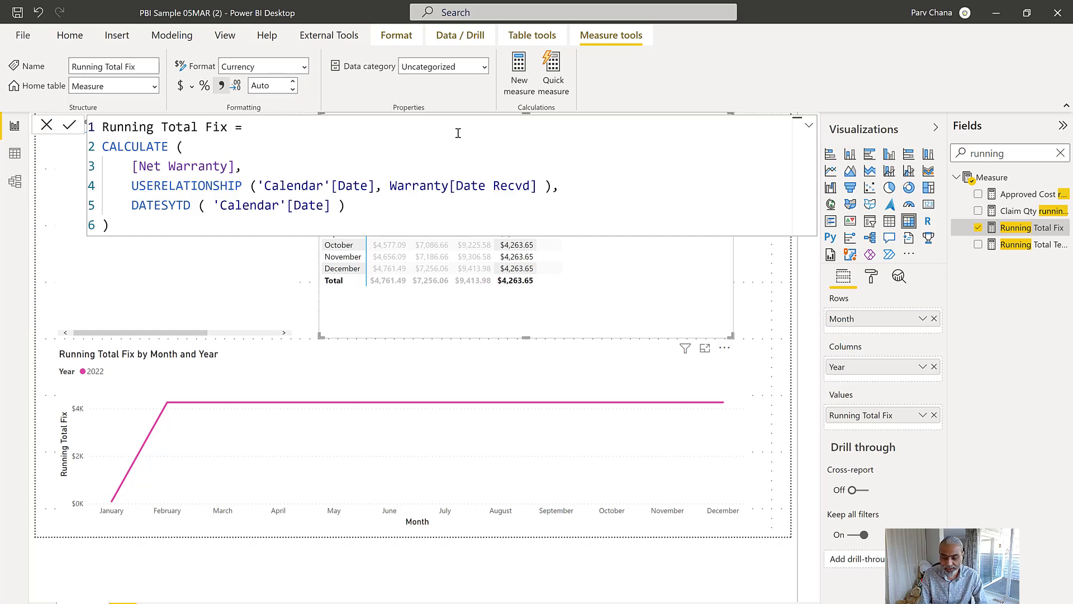
{"action": "key", "text": "Return"}
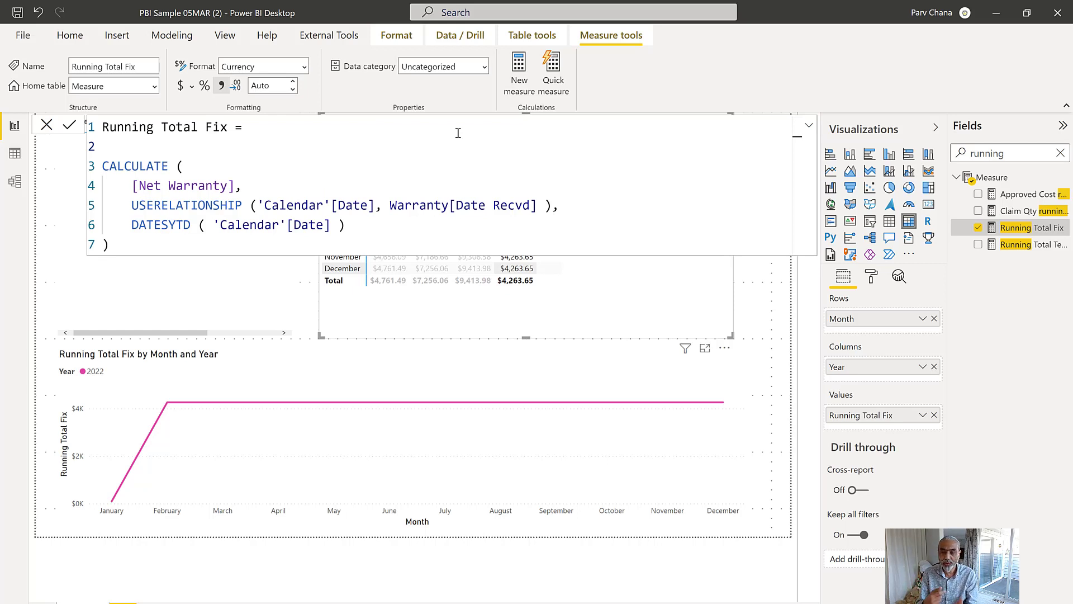
{"action": "type", "text": "VAR "}
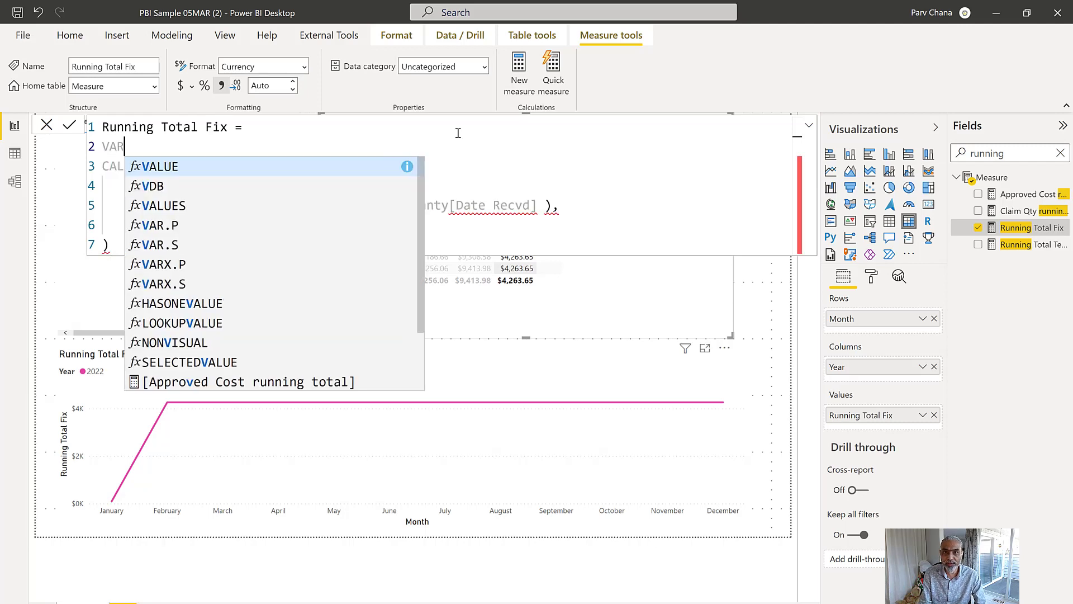
{"action": "type", "text": "__"}
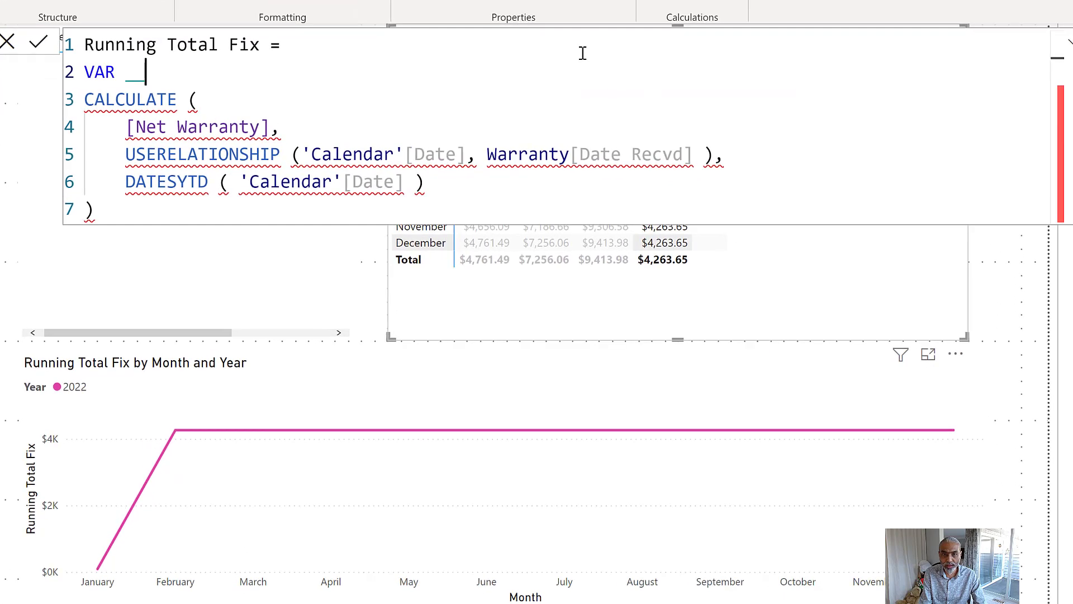
{"action": "type", "text": "lastRecdDate ="}
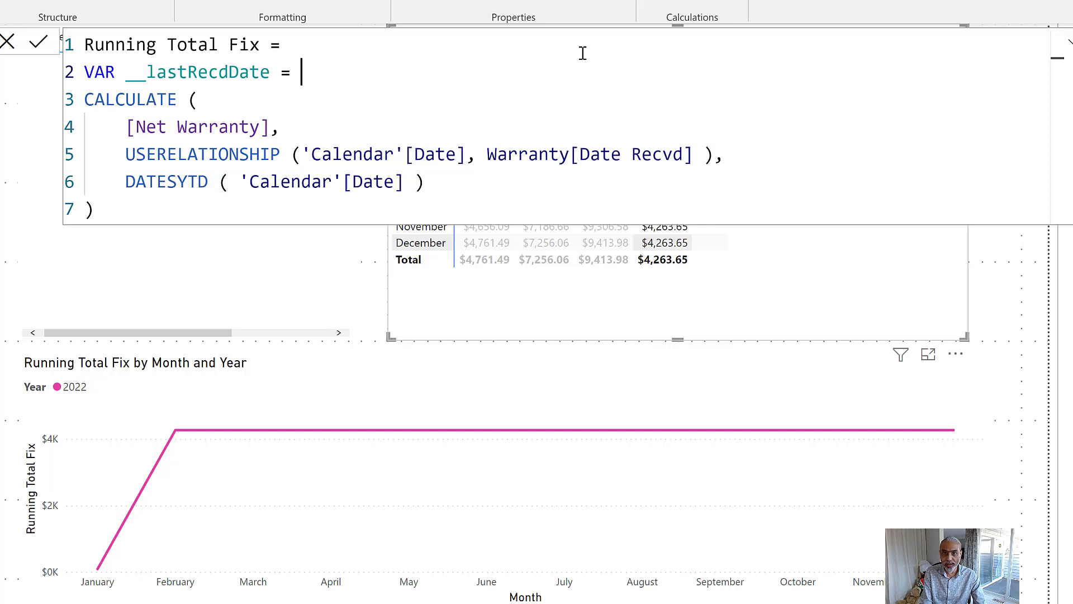
Begin the variable's expression on its own line with CALCULATE ( MAX ( Warranty[Date Recvd] ), as the first argument.
{"action": "type", "text": "CA"}
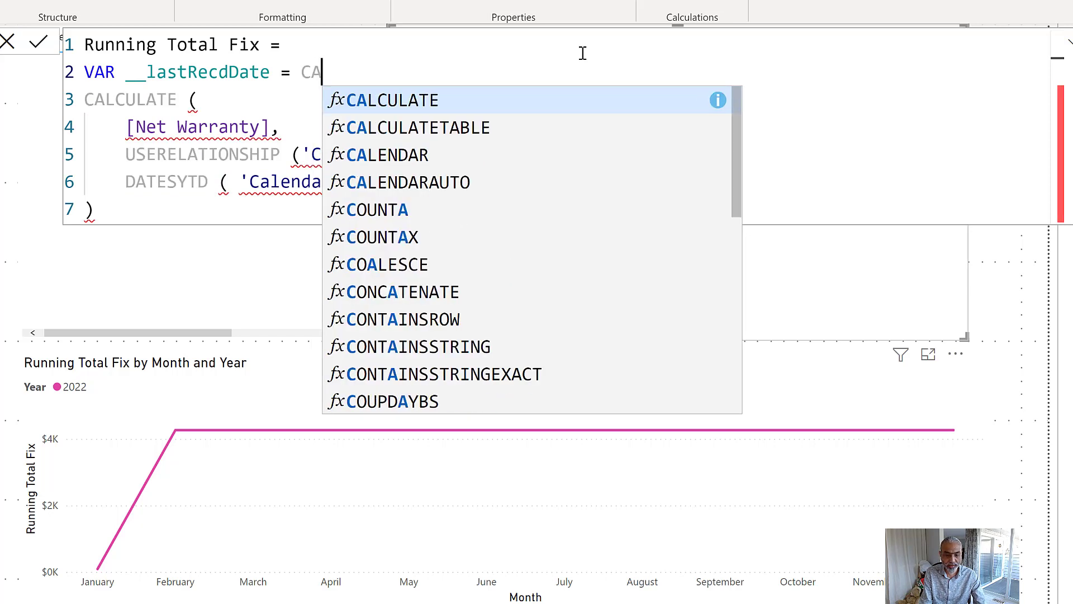
{"action": "key", "text": "BackSpace"}
{"action": "key", "text": "BackSpace"}
{"action": "key", "text": "Return"}
{"action": "type", "text": "CALCULATE ( "}
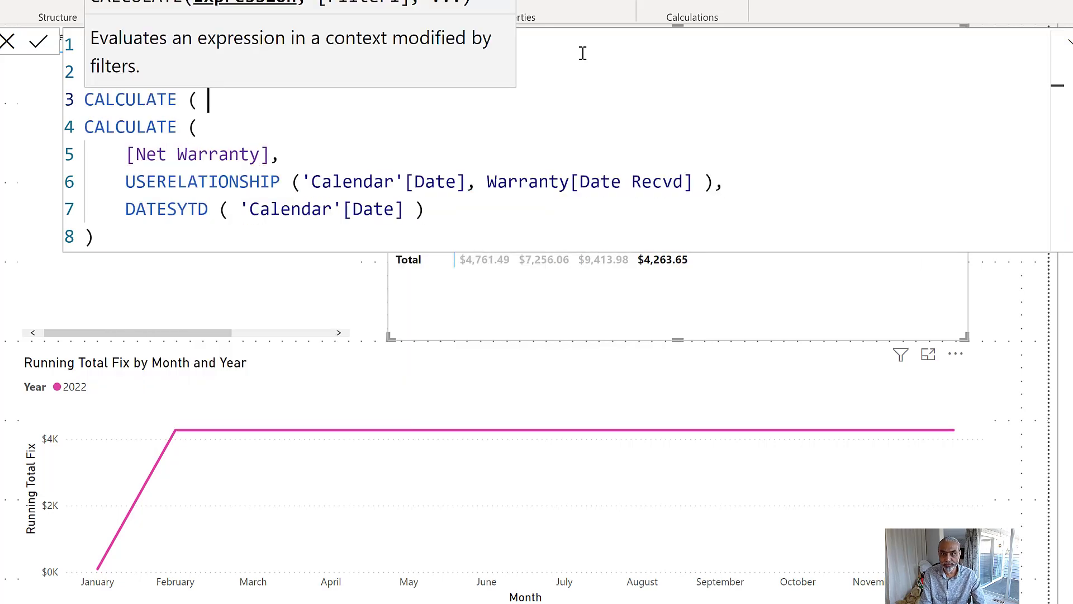
{"action": "type", "text": "MAX ( Warran"}
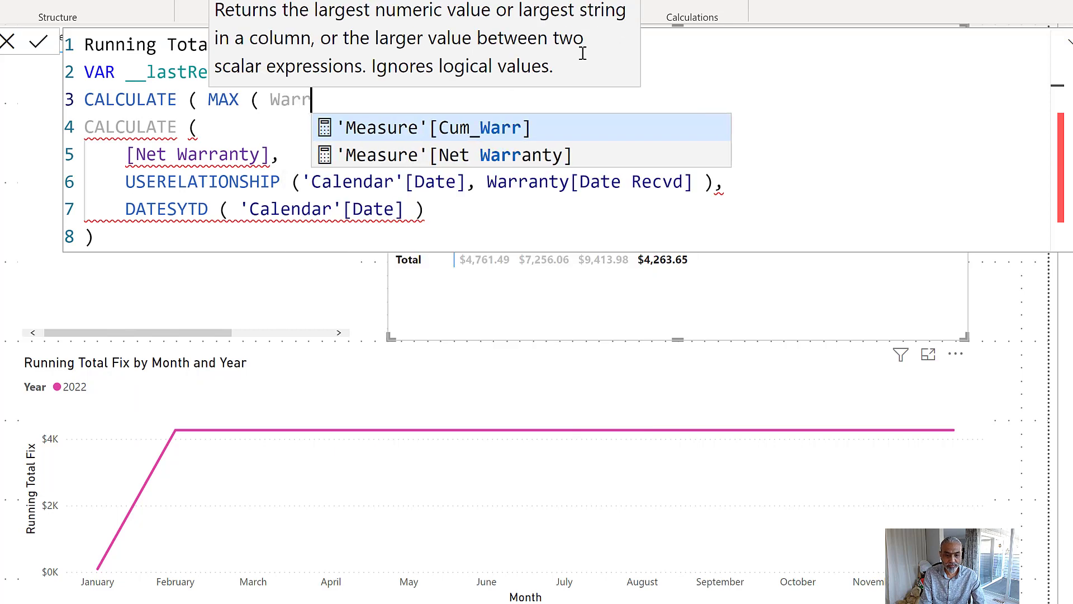
{"action": "key", "text": "BackSpace"}
{"action": "key", "text": "BackSpace"}
{"action": "key", "text": "BackSpace"}
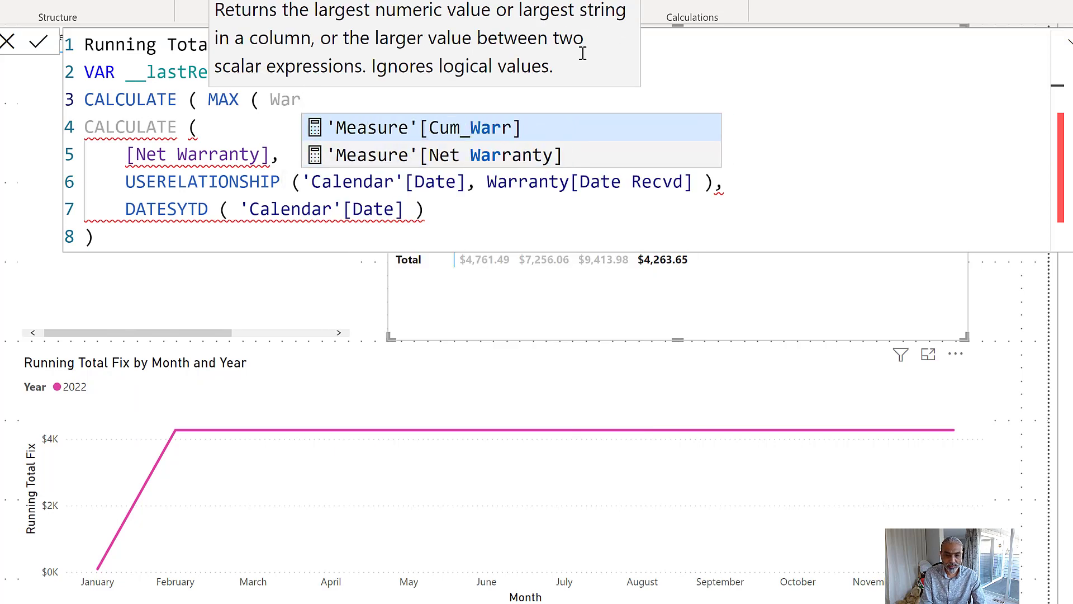
{"action": "type", "text": "r"}
{"action": "key", "text": "BackSpace"}
{"action": "key", "text": "BackSpace"}
{"action": "key", "text": "BackSpace"}
{"action": "key", "text": "BackSpace"}
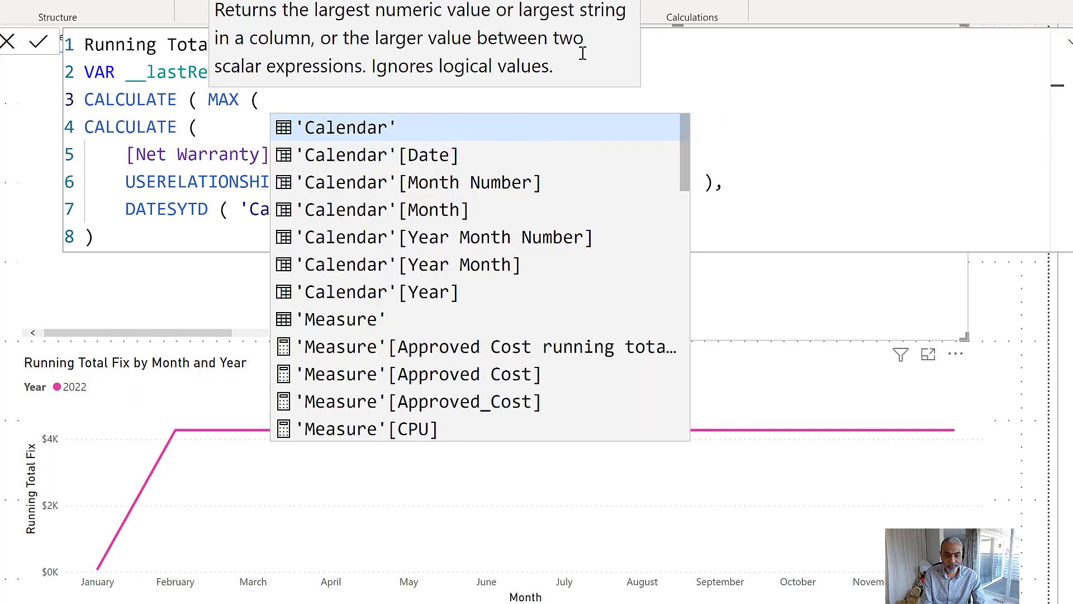
{"action": "type", "text": "Date Recd"}
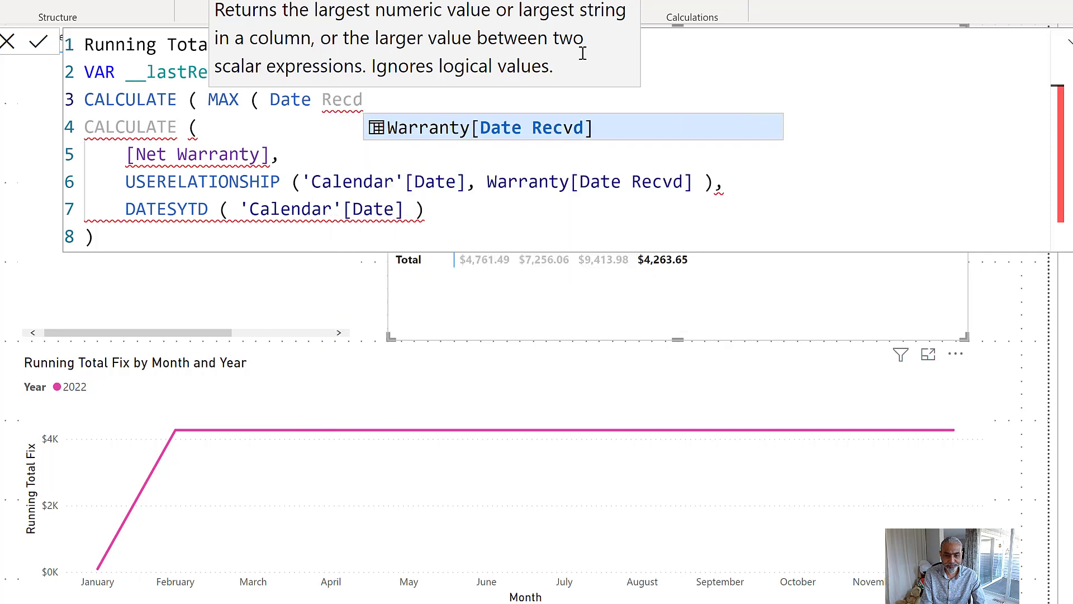
{"action": "key", "text": "Tab"}
{"action": "type", "text": "), "}
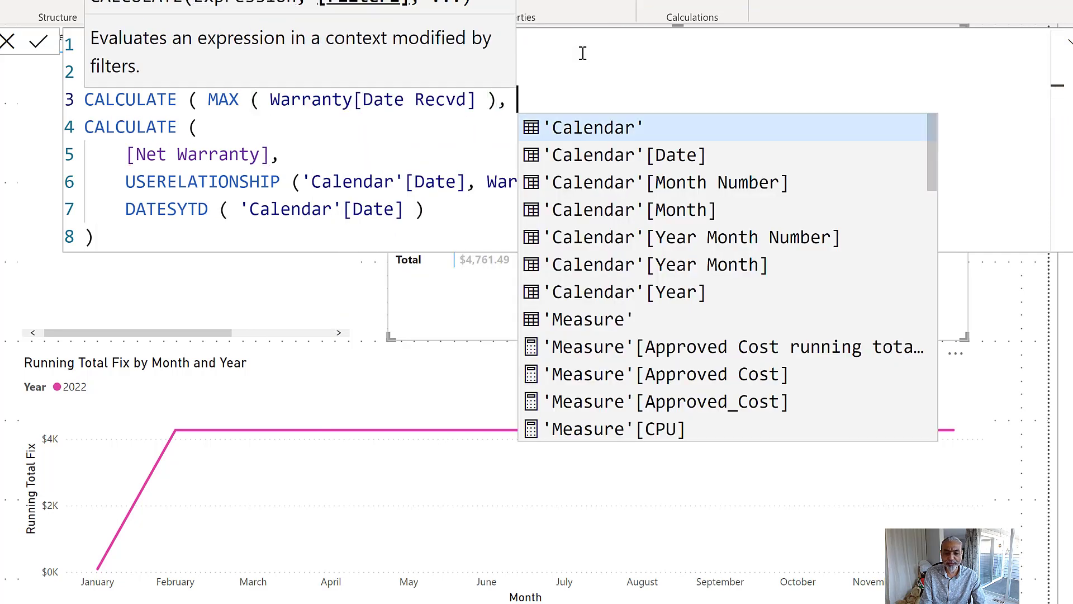
Add REMOVEFILTERS ( Warranty ) as the filter argument, close the variable's CALCULATE and leave a blank line below it.
{"action": "type", "text": "REMOVE"}
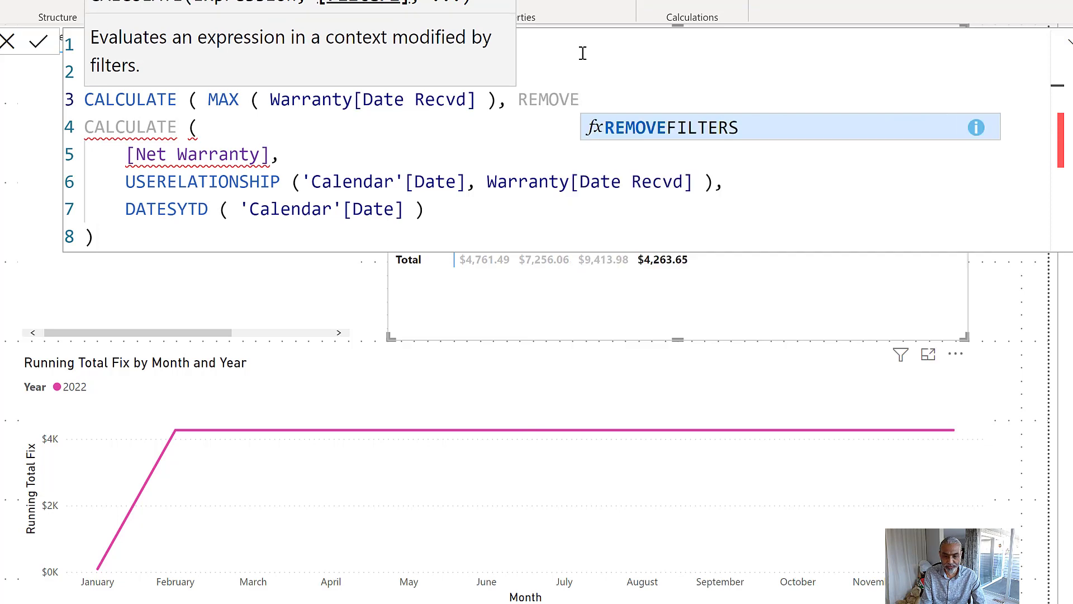
{"action": "key", "text": "Tab"}
{"action": "key", "text": "BackSpace"}
{"action": "type", "text": "( "}
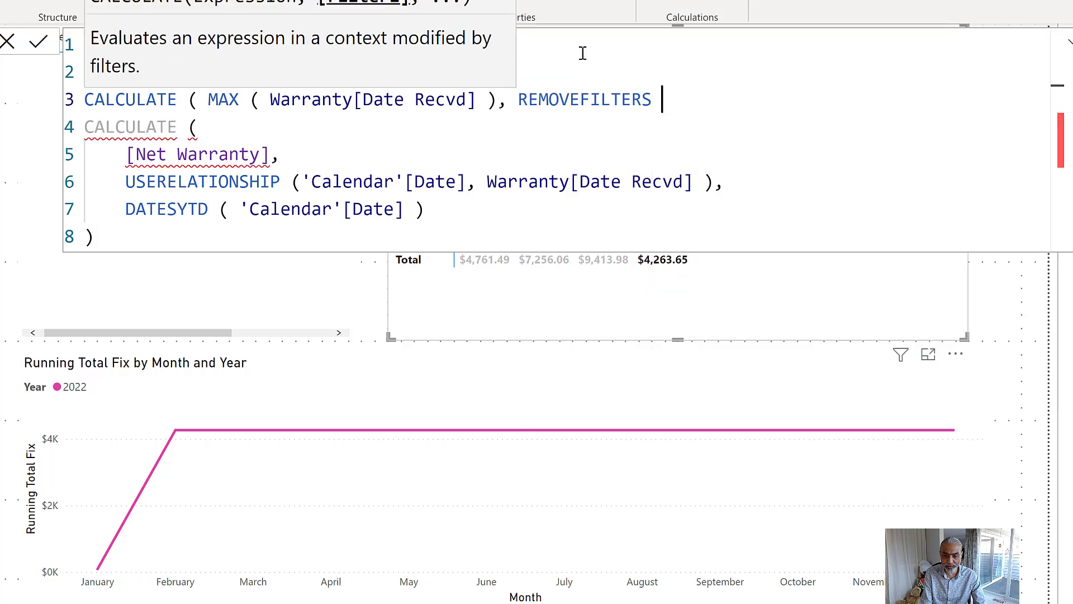
{"action": "type", "text": "Warranty "}
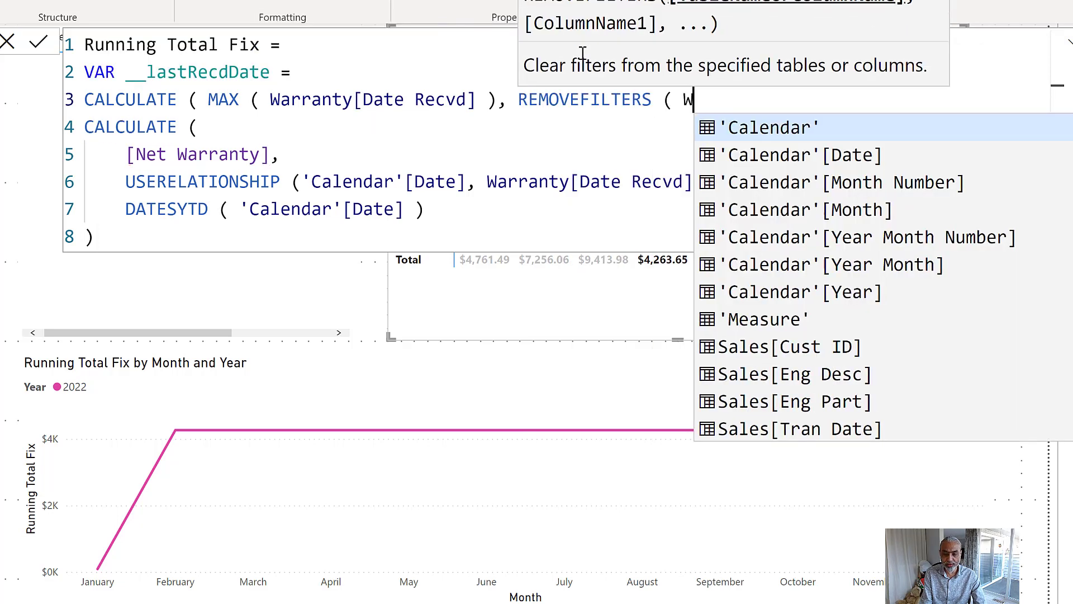
{"action": "type", "text": ") )"}
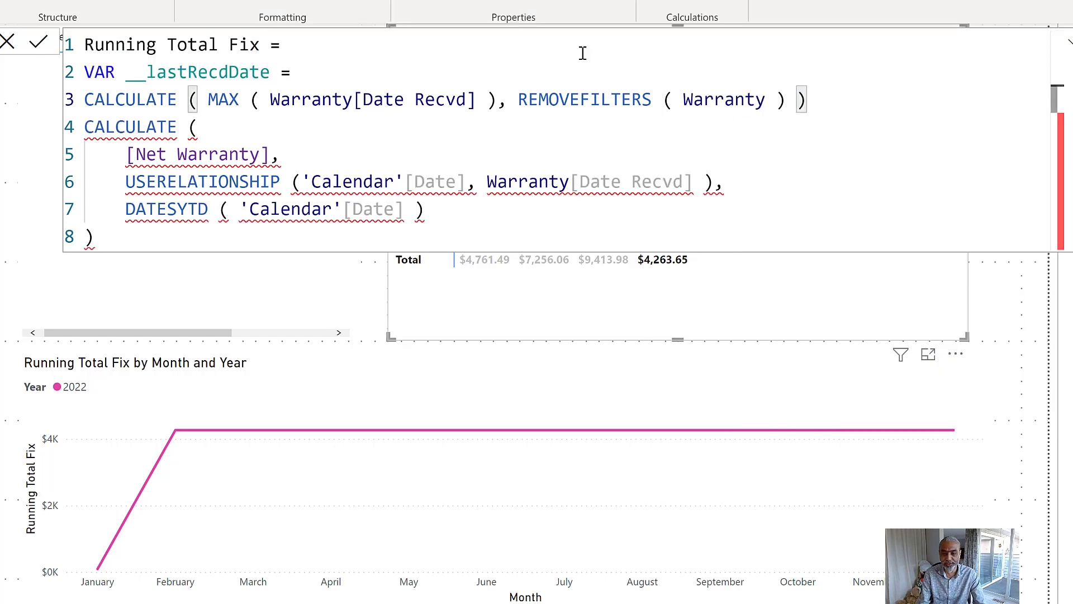
{"action": "key", "text": "shift+Return"}
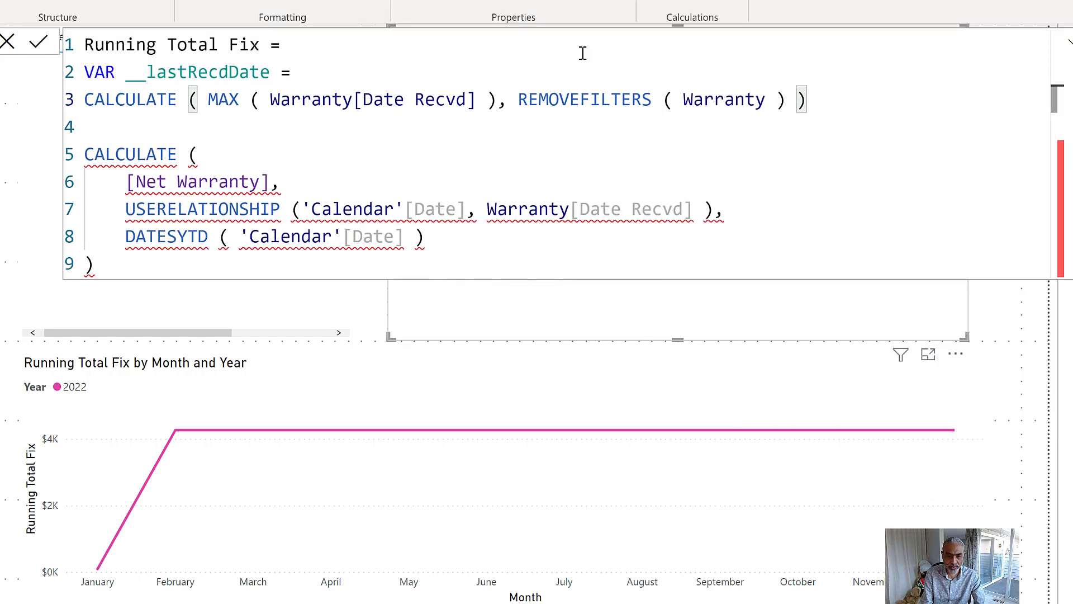
Insert EOMONTH ( above the variable's CALCULATE line and indent that line as its first argument.
{"action": "key", "text": "Up"}
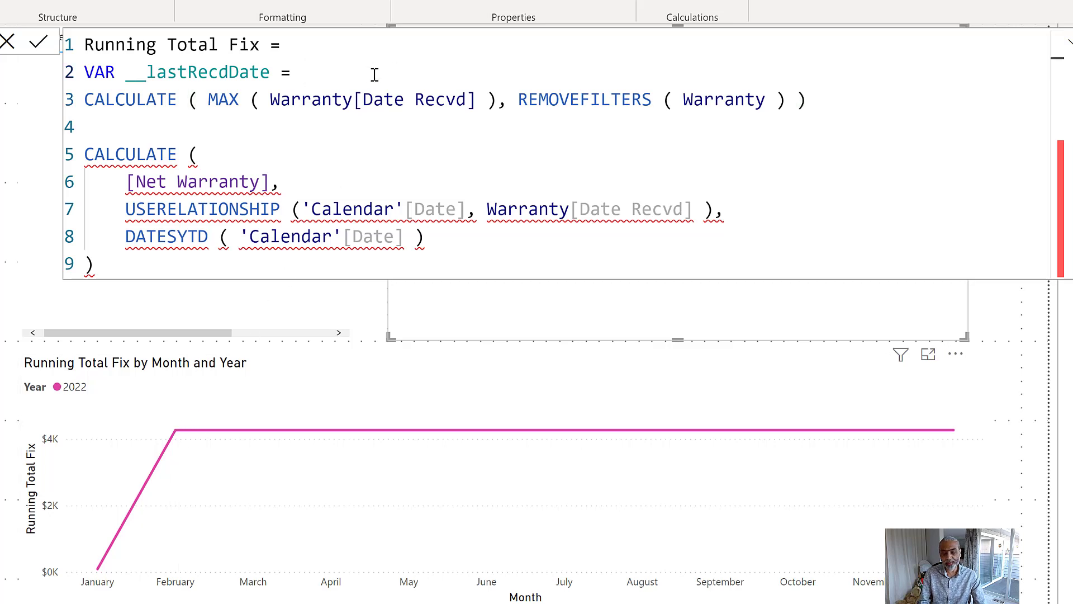
{"action": "key", "text": "shift+Return"}
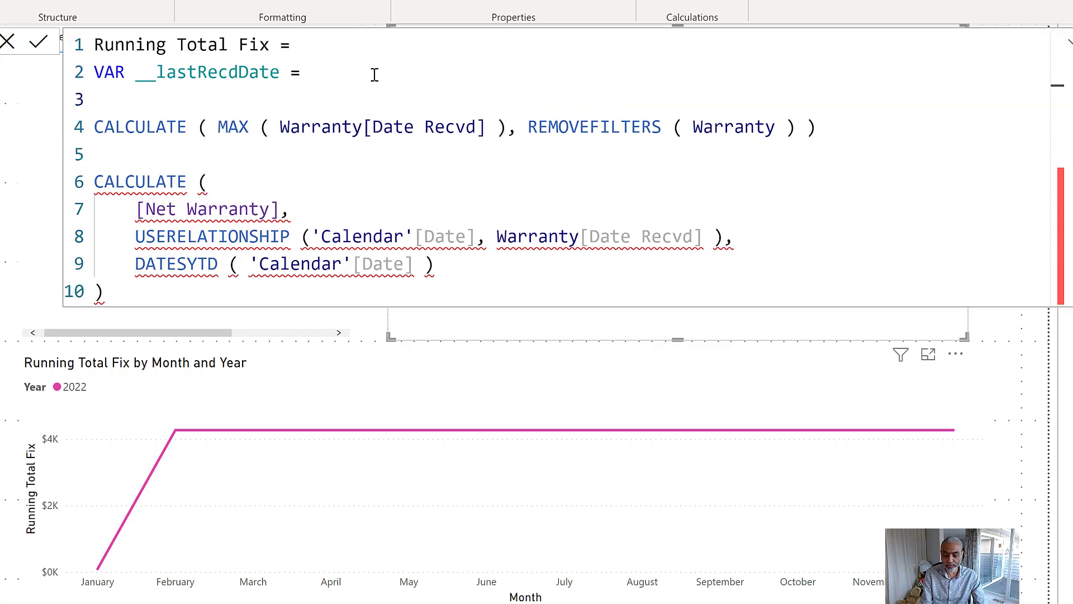
{"action": "type", "text": "EOMONTH ("}
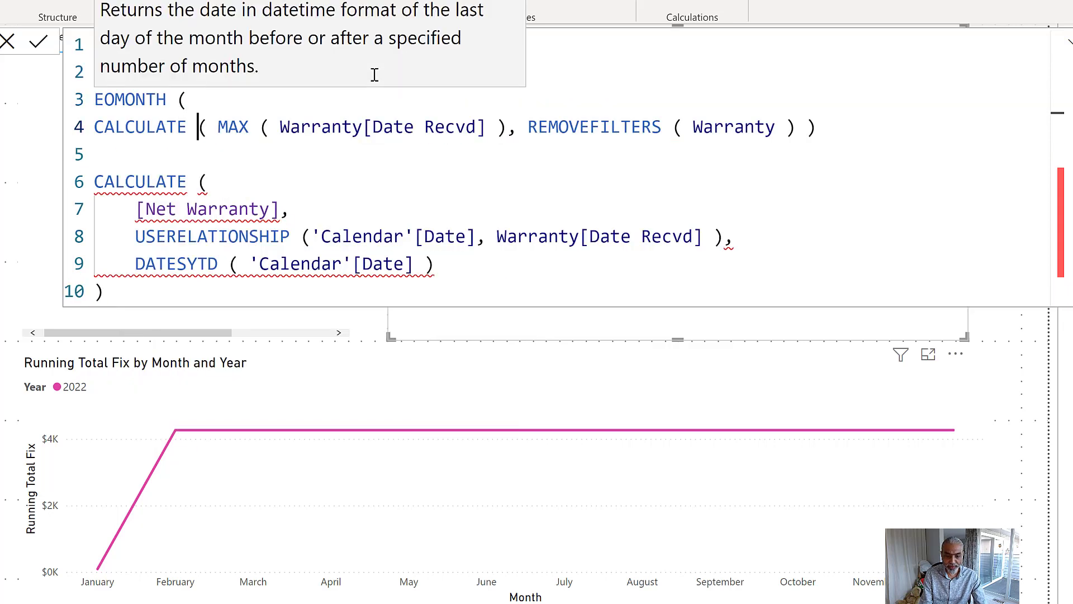
{"action": "key", "text": "Home"}
{"action": "key", "text": "Tab"}
{"action": "key", "text": "End"}
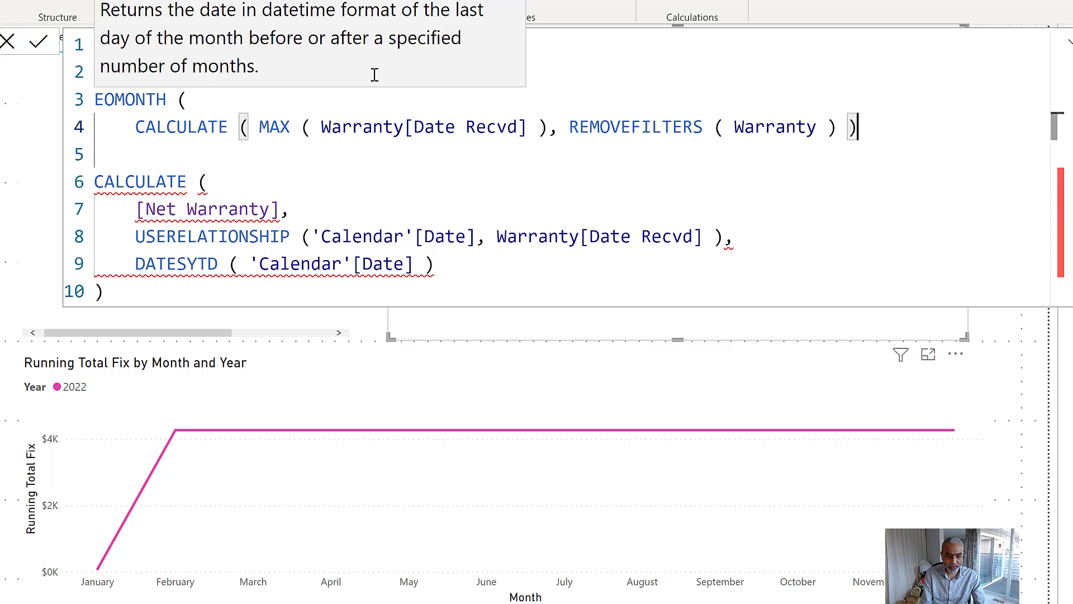
{"action": "key", "text": "Up"}
{"action": "key", "text": "BackSpace"}
{"action": "key", "text": "Down"}
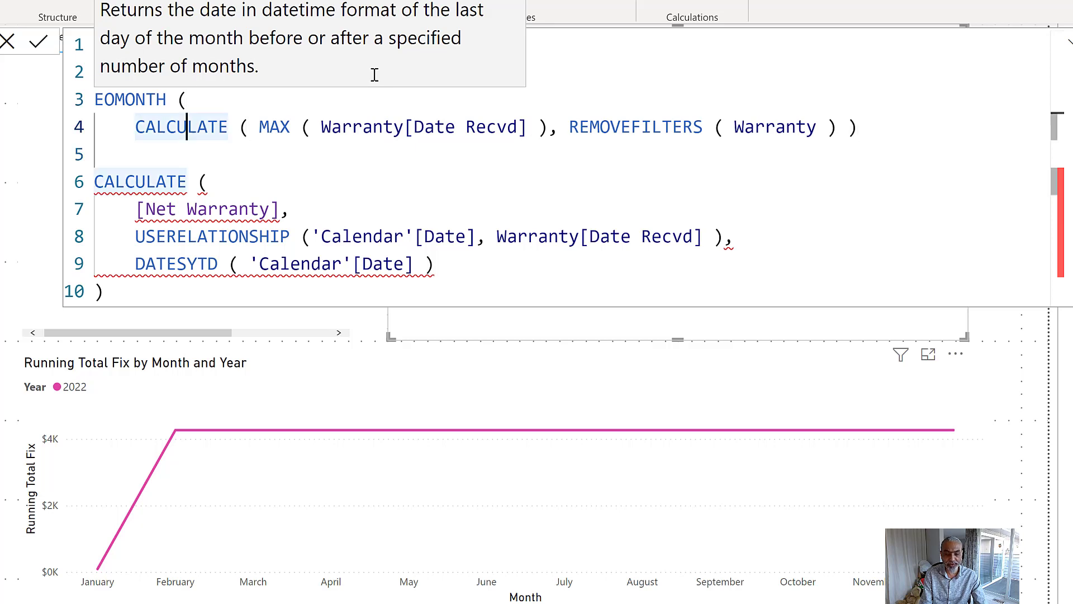
{"action": "key", "text": "End"}
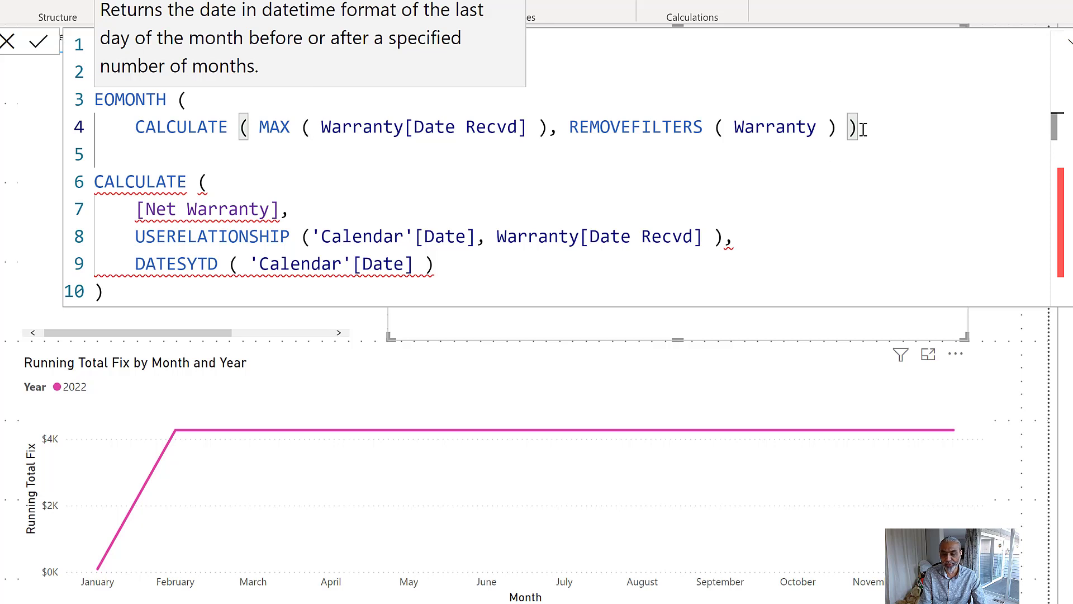
Finish the EOMONTH call with a month offset of 0 and its closing parenthesis on separate lines.
{"action": "type", "text": ","}
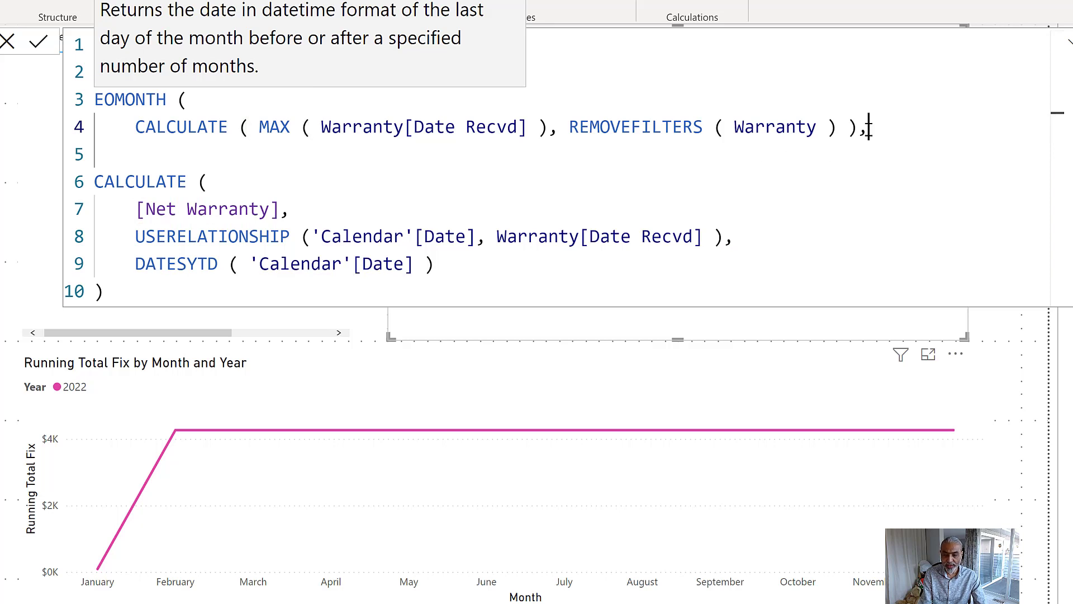
{"action": "key", "text": "Return"}
{"action": "type", "text": "0"}
{"action": "key", "text": "Return"}
{"action": "type", "text": ")"}
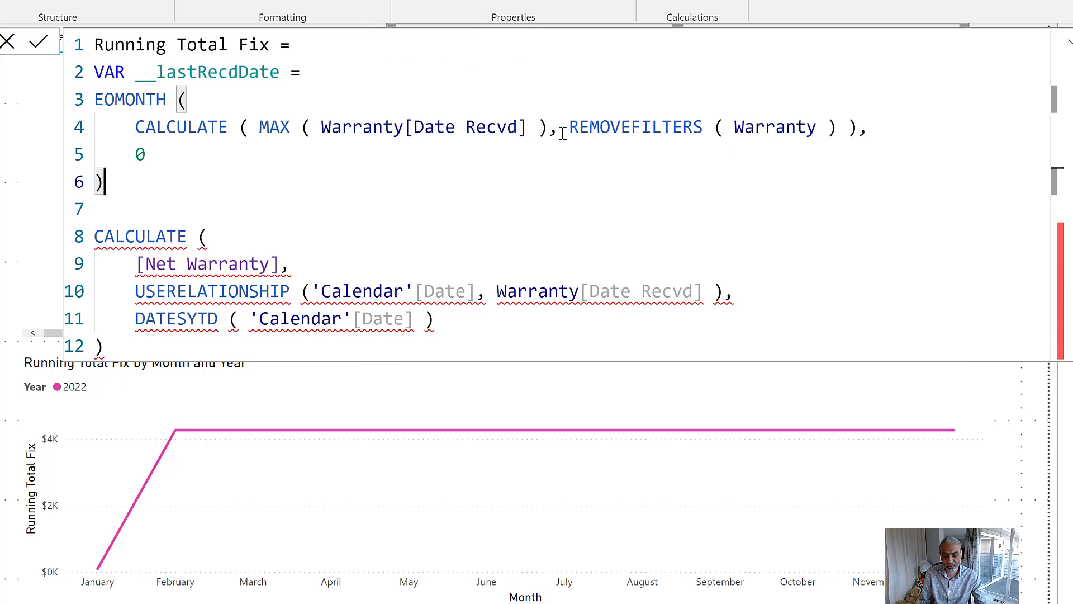
Review the __lastRecdDate variable's name and its full EOMONTH expression, ending on the blank line beneath it.
{"action": "double_click", "coordinate": [207, 71]}
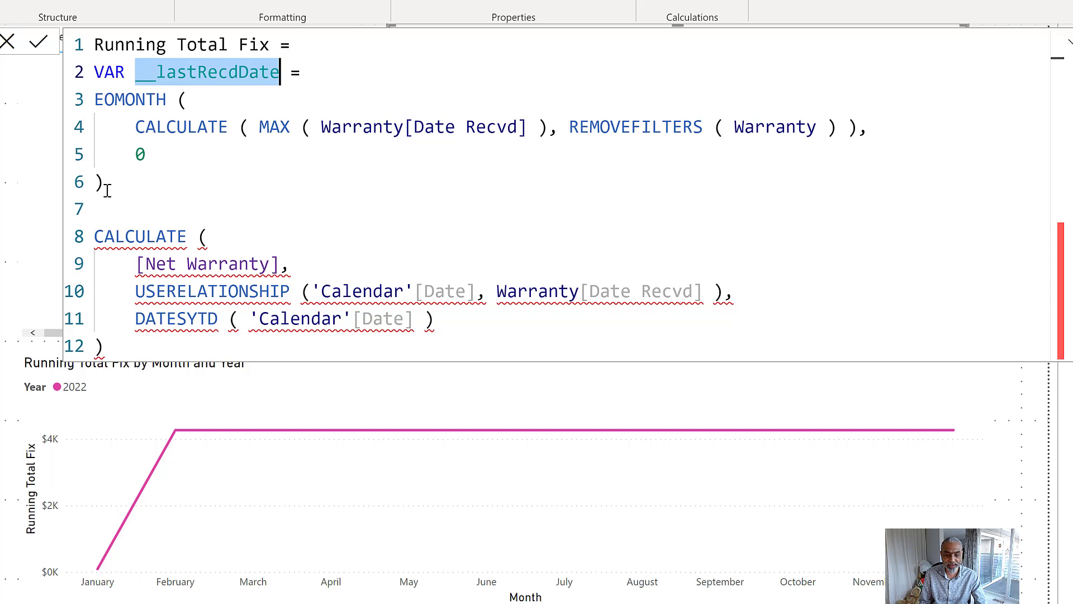
{"action": "left_click_drag", "start_coordinate": [104, 182], "coordinate": [94, 106]}
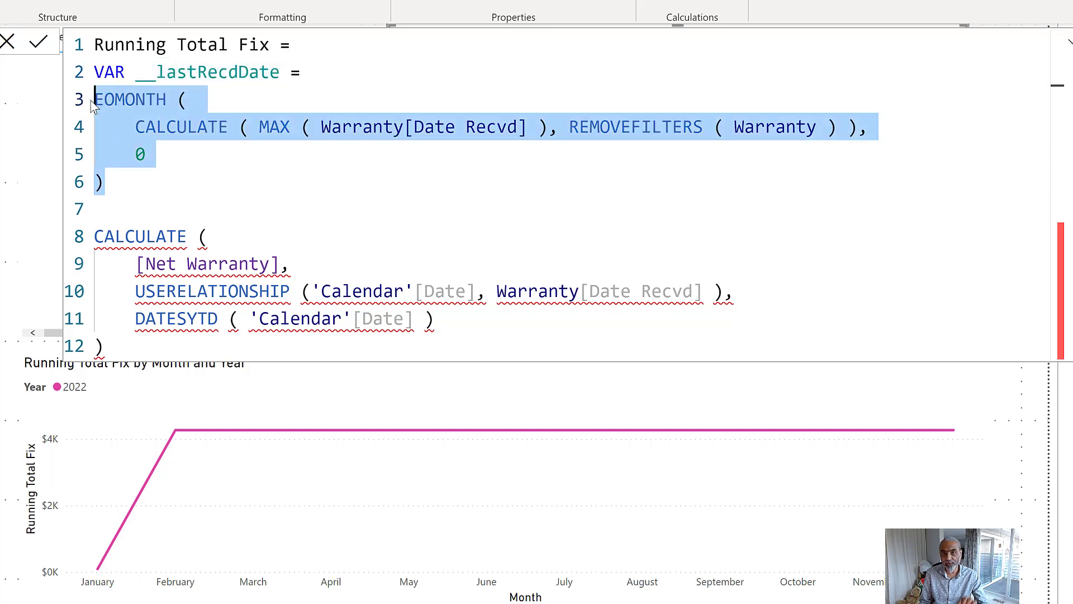
{"action": "left_click", "coordinate": [182, 200]}
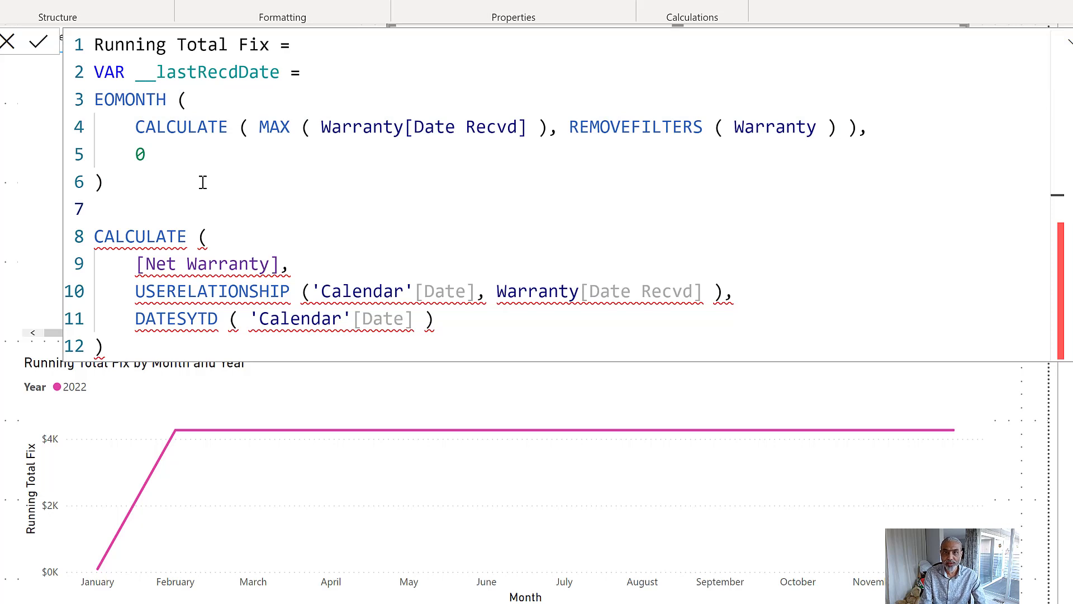
Start a second variable named __currentLastVisible on the blank line beneath the EOMONTH expression.
{"action": "type", "text": "VAR __"}
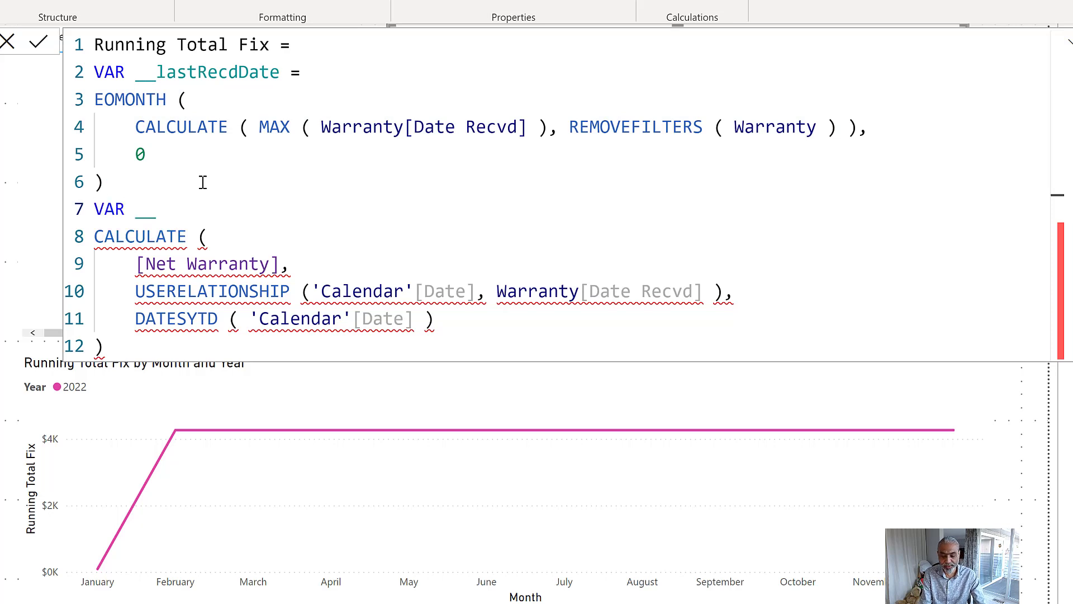
{"action": "type", "text": "curr"}
{"action": "key", "text": "BackSpace"}
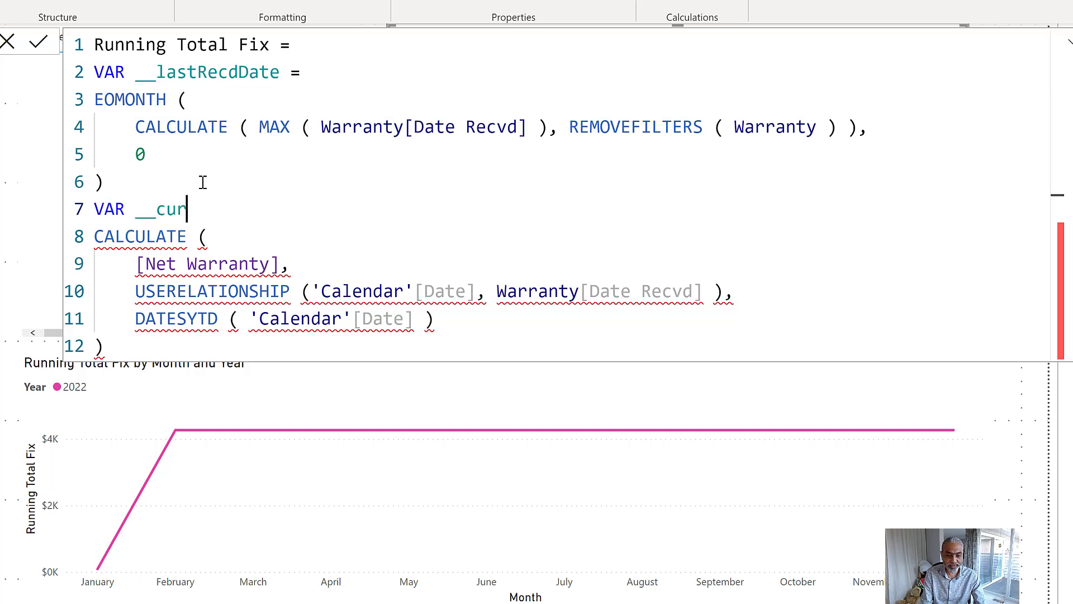
{"action": "type", "text": "rentVisible"}
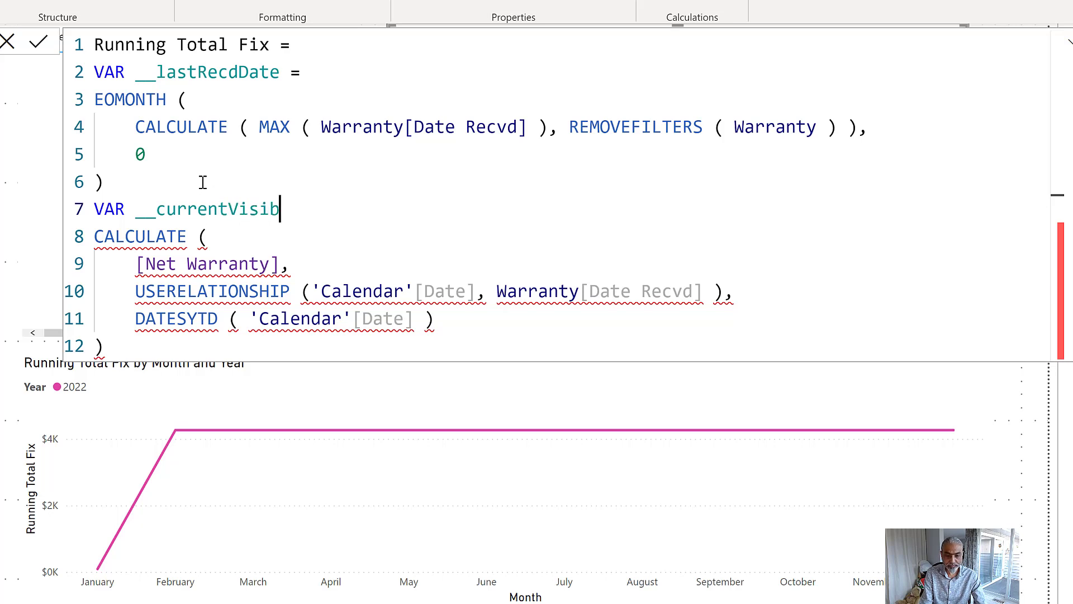
{"action": "key", "text": "Left"}
{"action": "key", "text": "Left"}
{"action": "key", "text": "Left"}
{"action": "key", "text": "Left"}
{"action": "key", "text": "Left"}
{"action": "key", "text": "Left"}
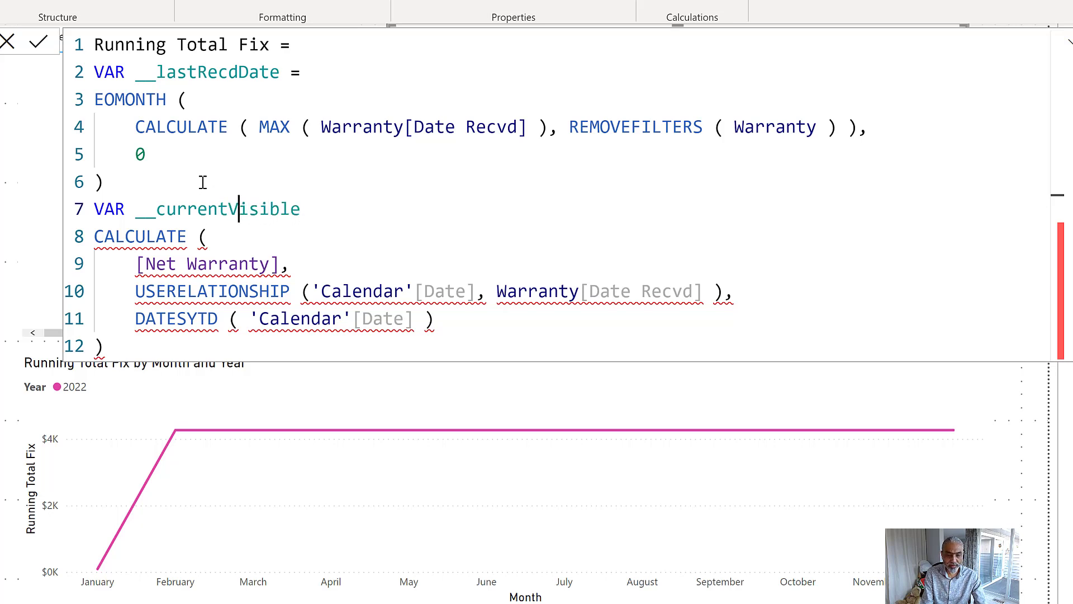
{"action": "type", "text": "Last"}
{"action": "key", "text": "End"}
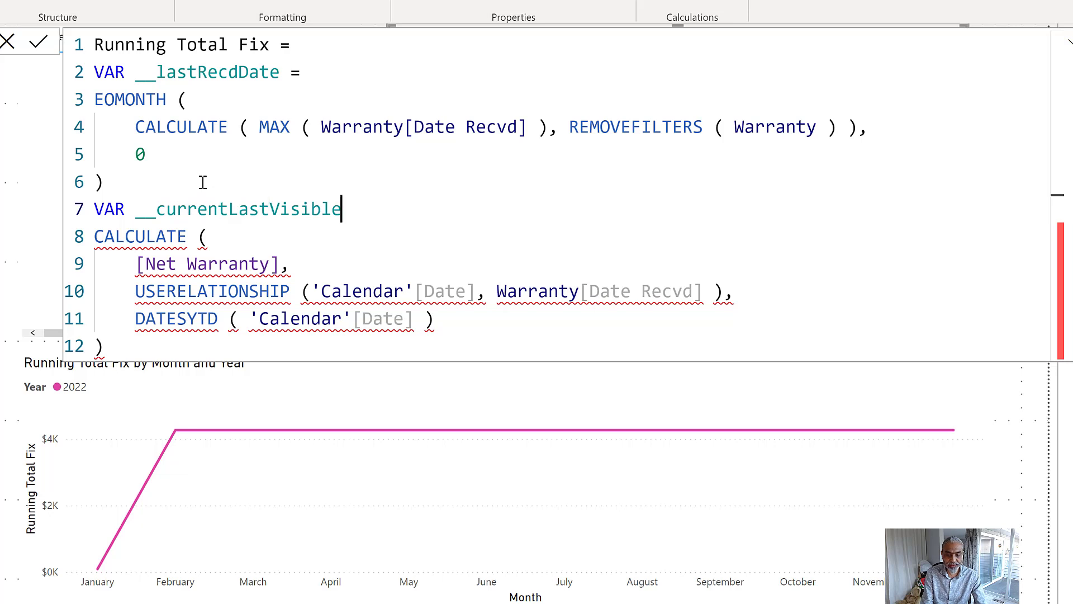
Complete the variable as __currentLastVisibleDate = MAX ( 'Calendar'[Date] ) and add a RETURN line before the CALCULATE block.
{"action": "type", "text": "Date = MAX ("}
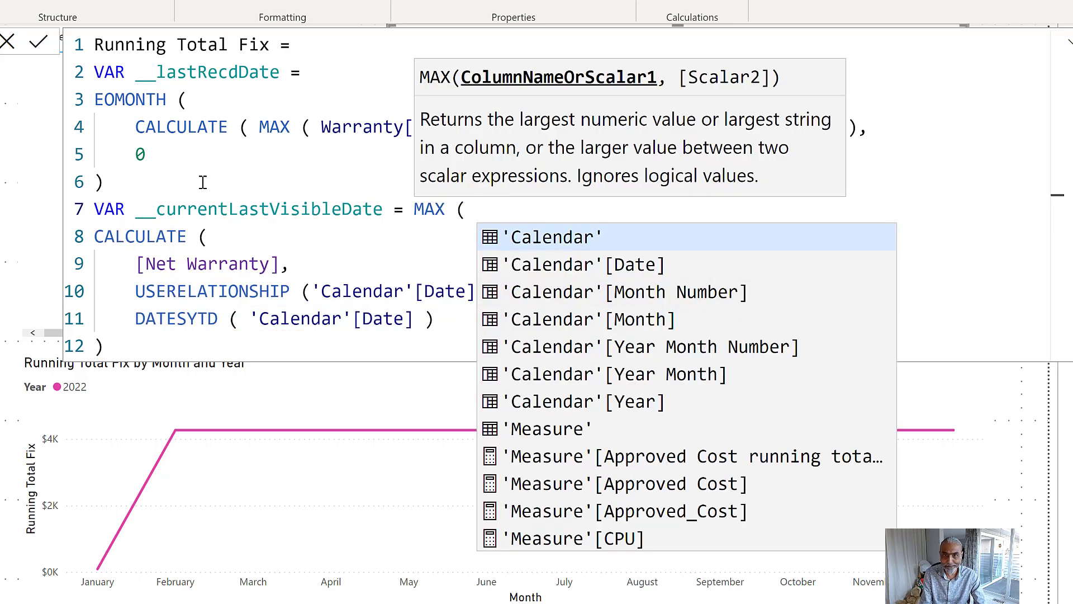
{"action": "type", "text": " 'Calen"}
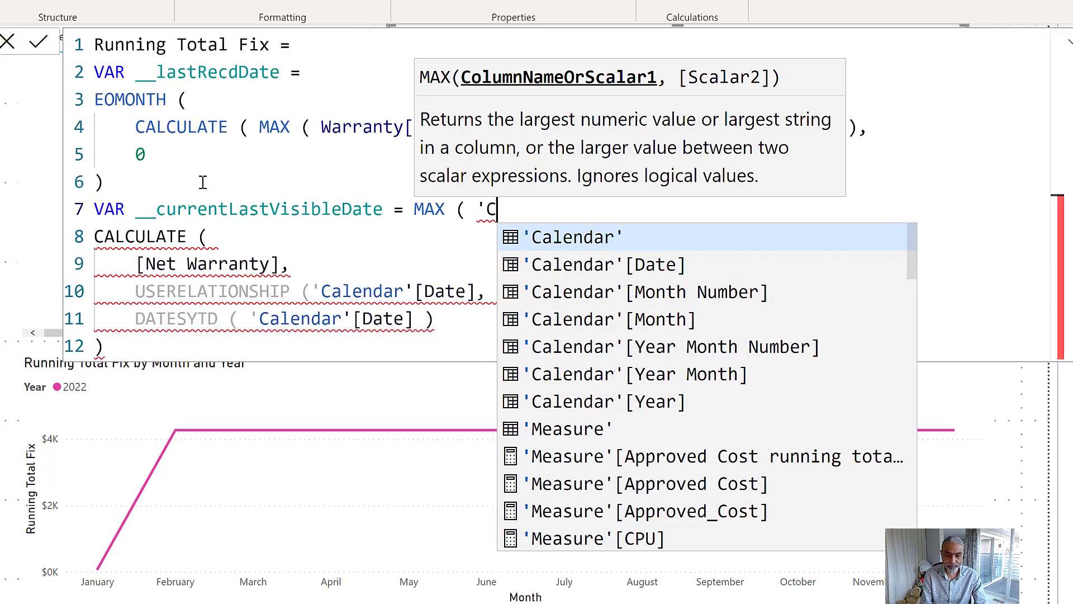
{"action": "key", "text": "Down"}
{"action": "key", "text": "Tab"}
{"action": "type", "text": ")"}
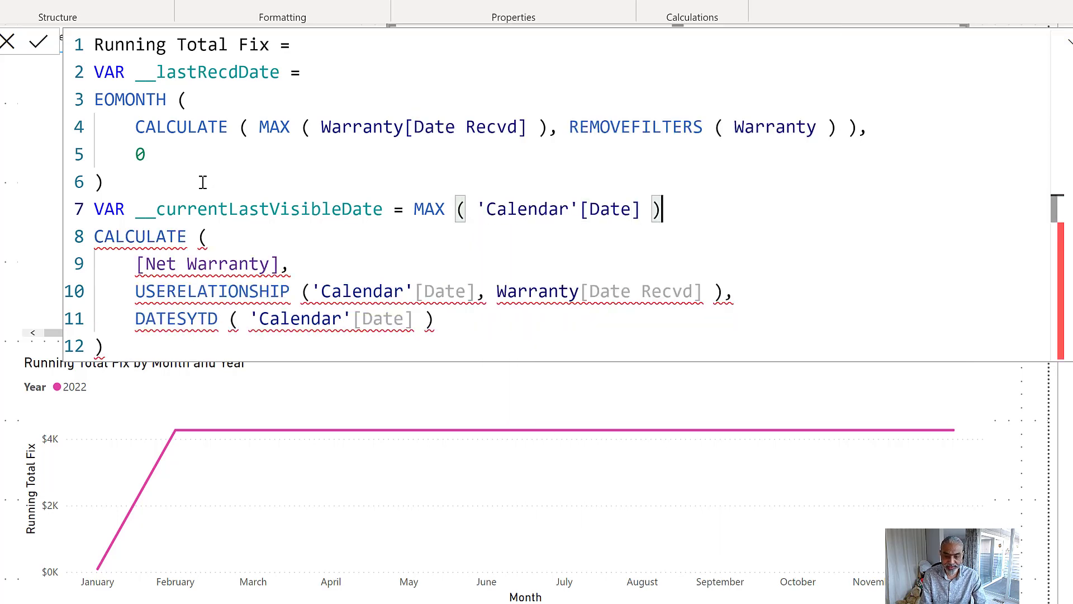
{"action": "key", "text": "Return"}
{"action": "type", "text": "RETURN"}
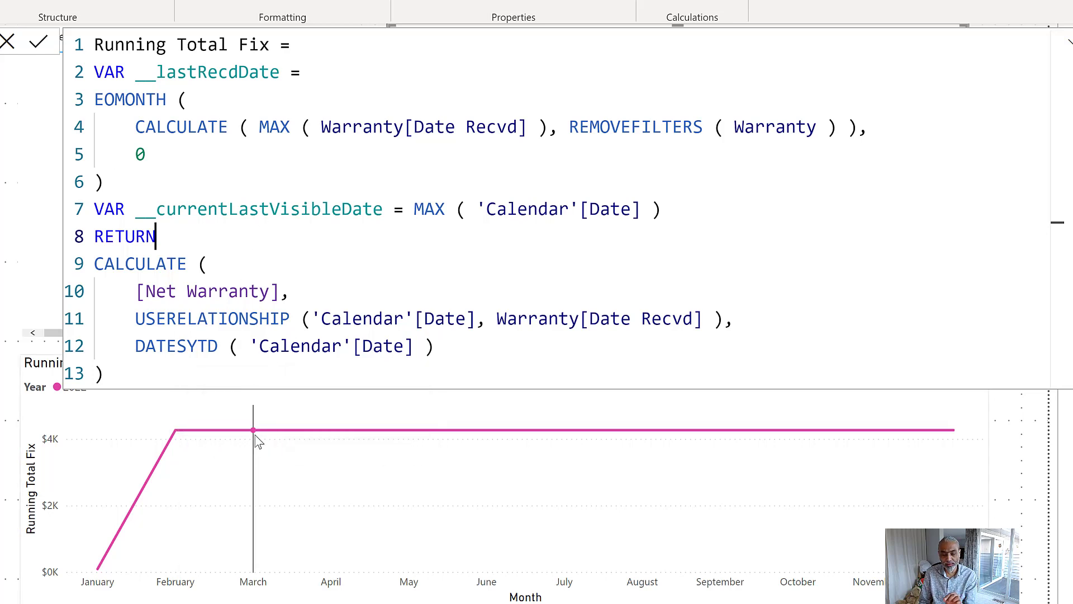
Insert a line with a third VAR keyword between the __currentLastVisibleDate definition and RETURN.
{"action": "mouse_move", "coordinate": [256, 439]}
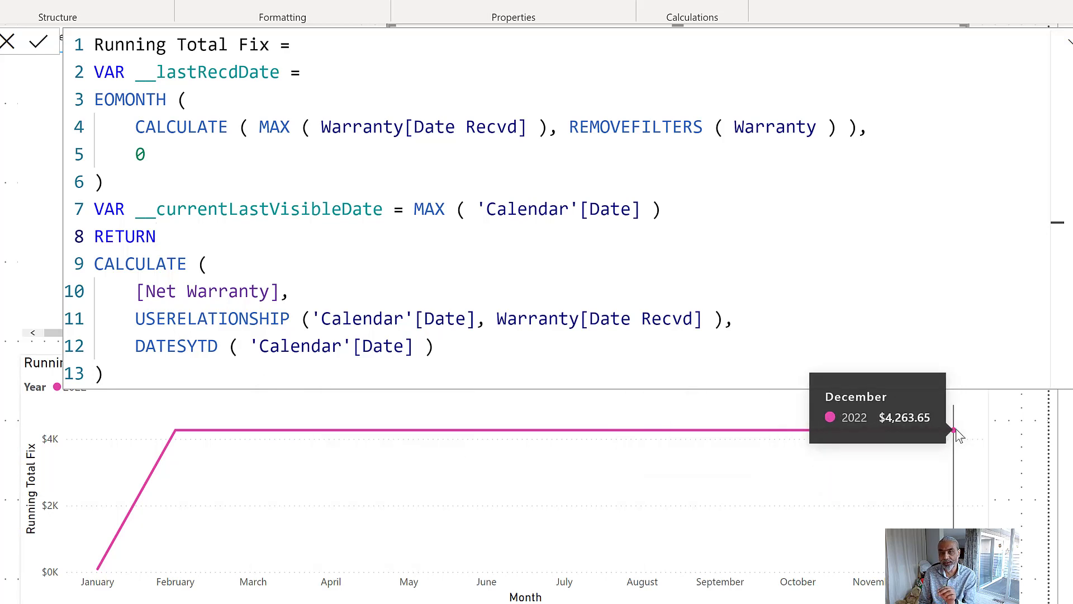
{"action": "left_click_drag", "start_coordinate": [671, 210], "coordinate": [93, 207]}
{"action": "left_click", "coordinate": [754, 202]}
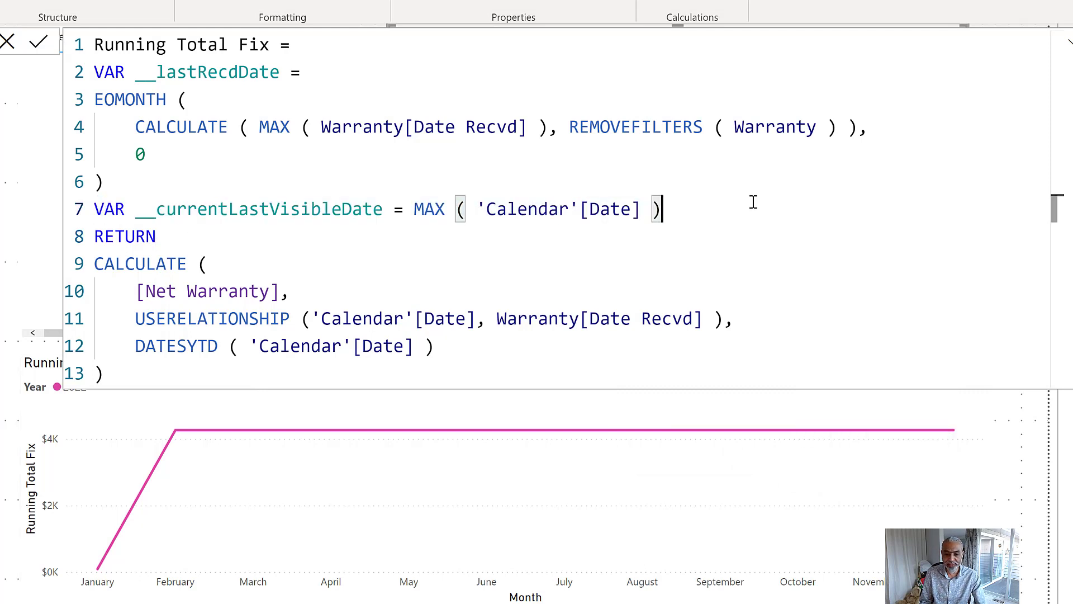
{"action": "key", "text": "Return"}
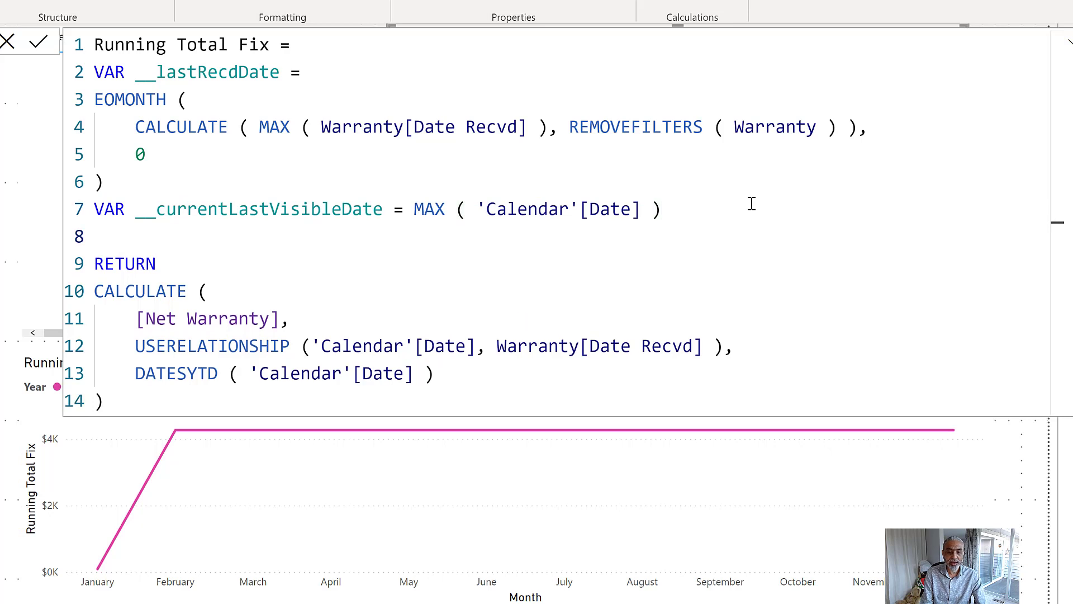
{"action": "type", "text": "VAR"}
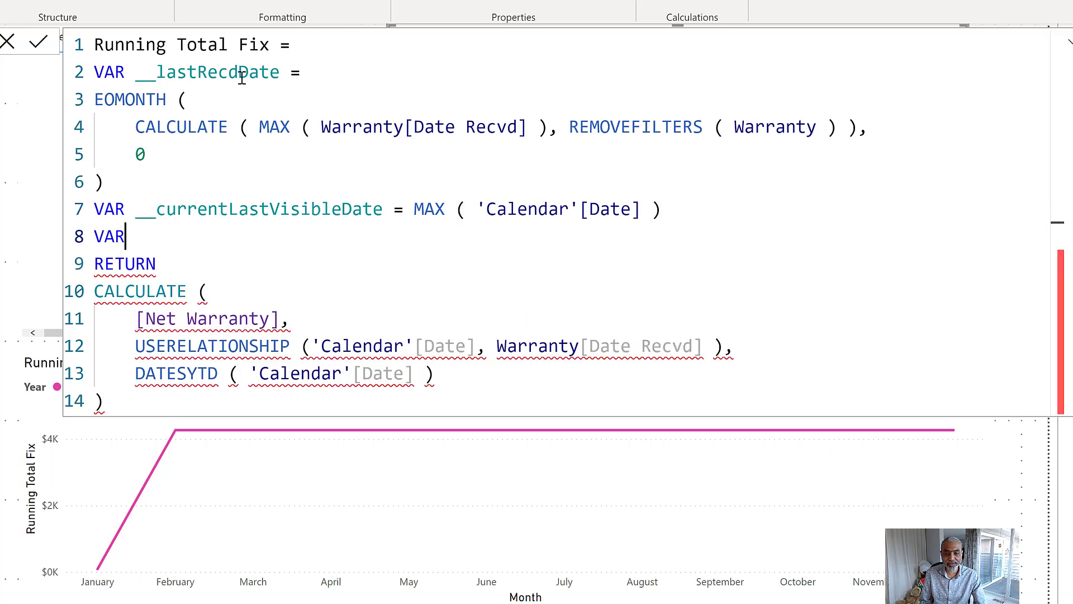
{"action": "left_click_drag", "start_coordinate": [259, 208], "coordinate": [297, 207]}
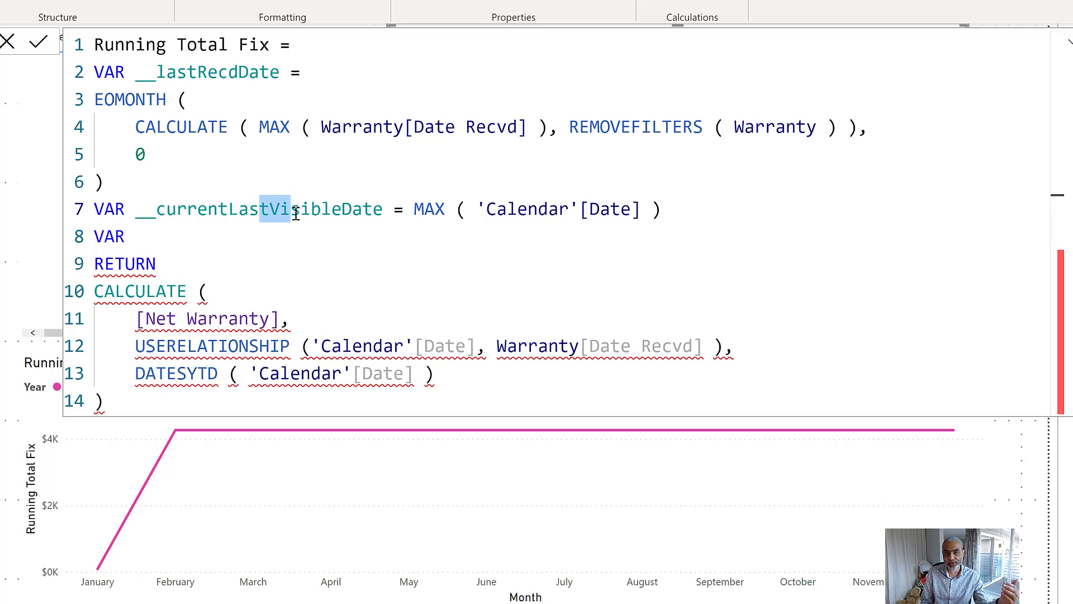
{"action": "left_click_drag", "start_coordinate": [200, 318], "coordinate": [95, 290]}
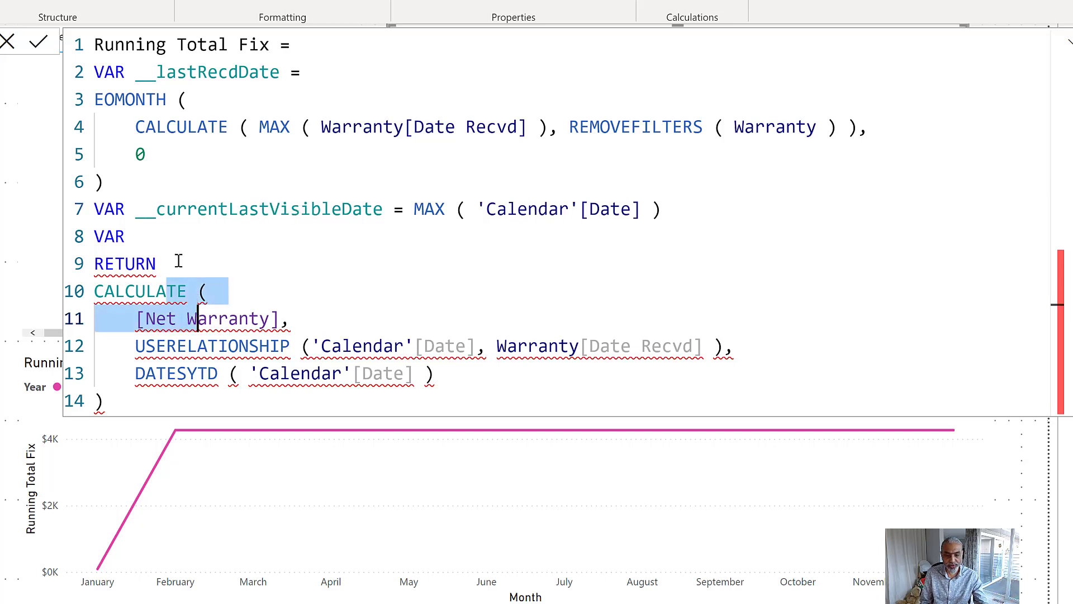
{"action": "left_click", "coordinate": [190, 235]}
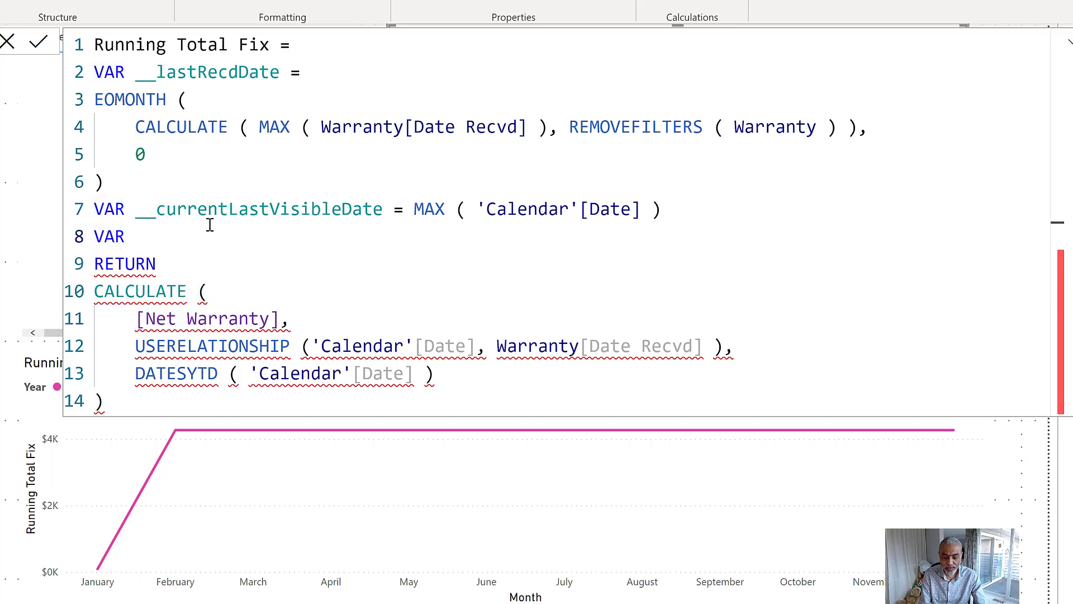
Define the third variable as __isVisible = __currentLastVisibleDate <= __lastRecdDate.
{"action": "type", "text": "__"}
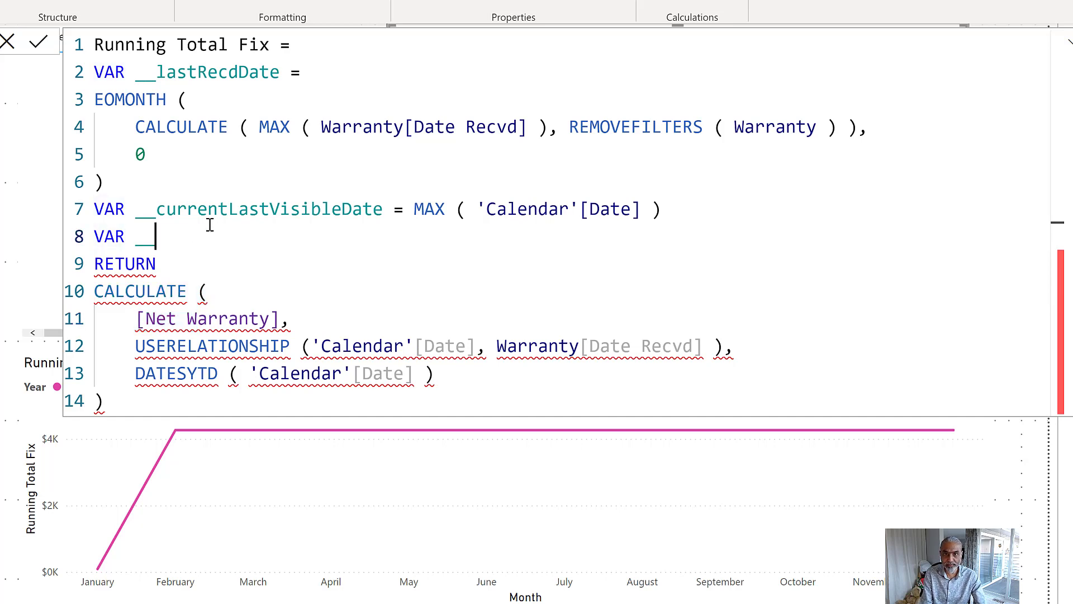
{"action": "type", "text": "isVis"}
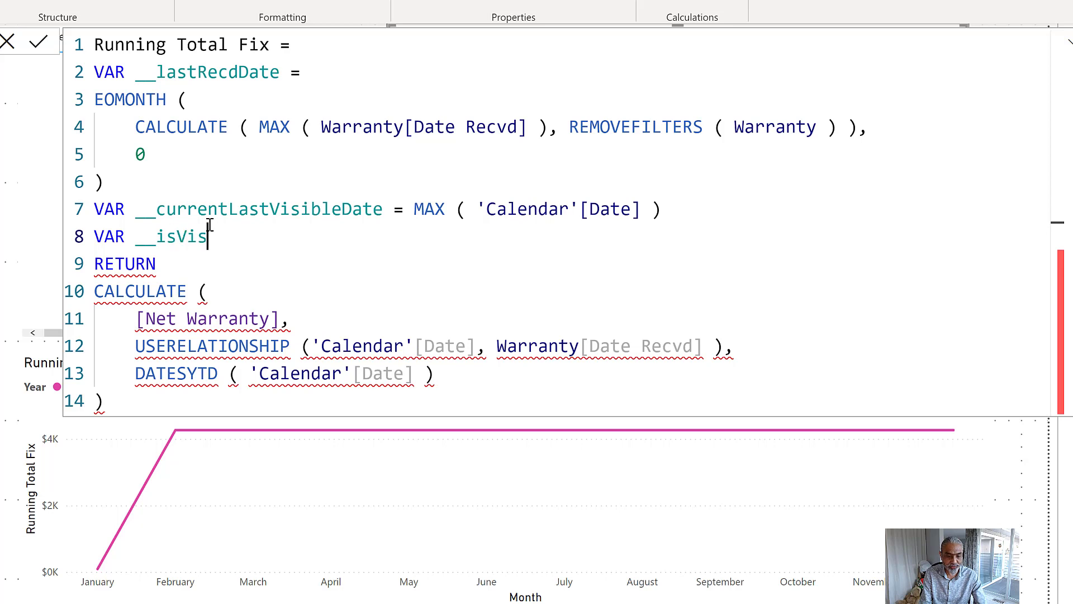
{"action": "type", "text": "ible = __"}
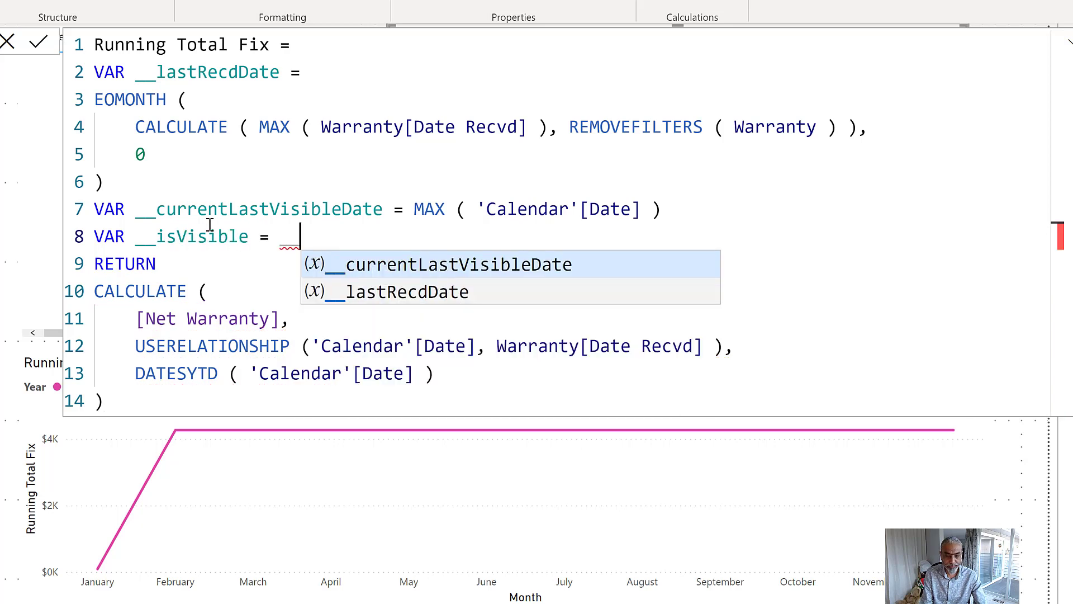
{"action": "type", "text": "c"}
{"action": "key", "text": "Tab"}
{"action": "type", "text": "<= "}
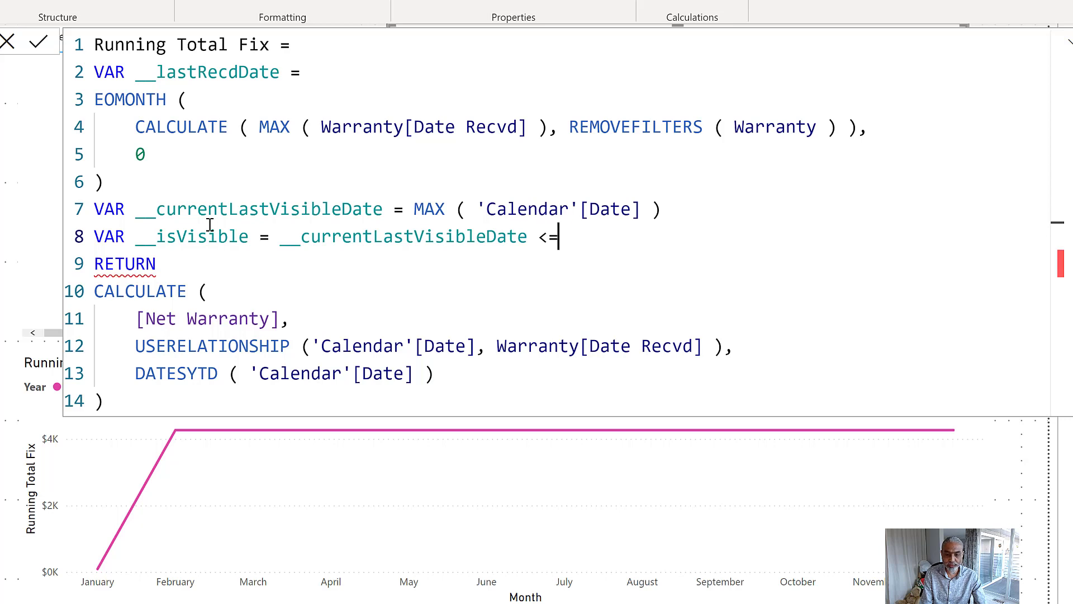
{"action": "type", "text": "__lastRecdDate"}
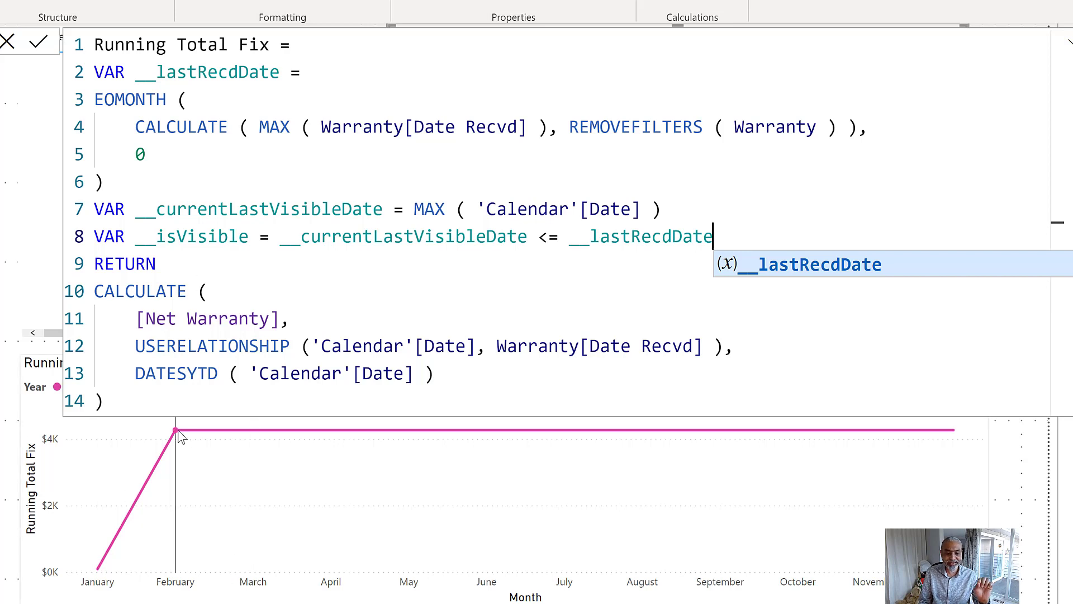
Compare the chart's February and March points with the __isVisible comparison of the two date variables.
{"action": "mouse_move", "coordinate": [177, 436]}
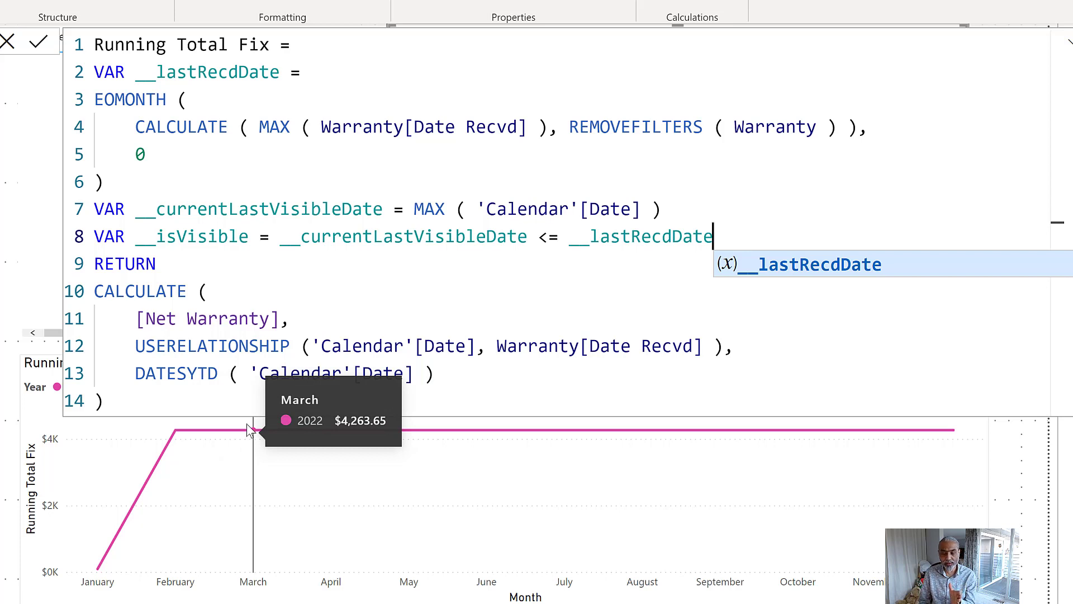
{"action": "left_click", "coordinate": [218, 208]}
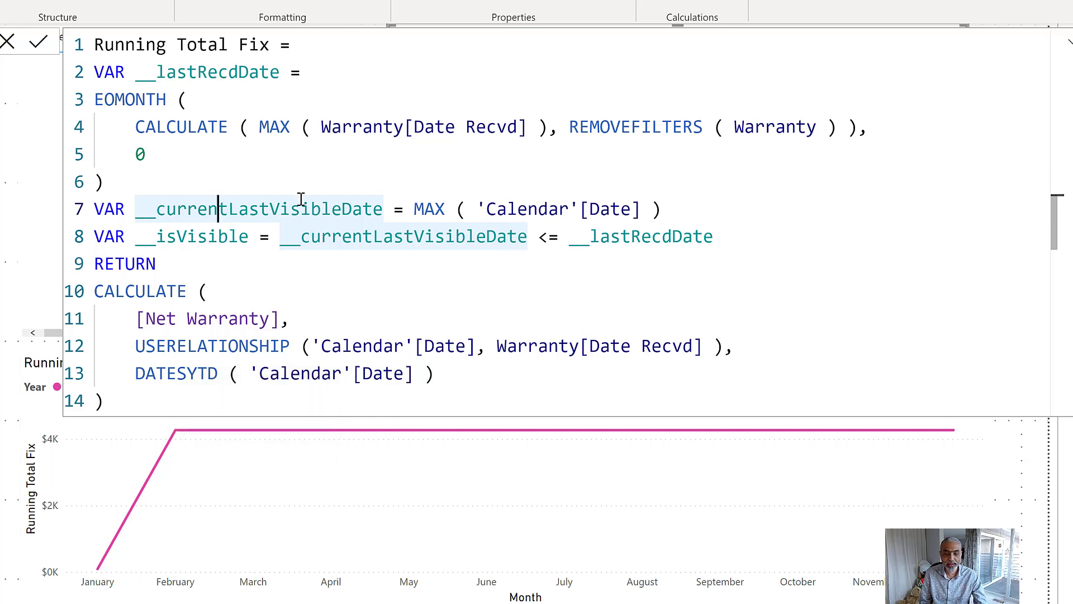
{"action": "left_click_drag", "start_coordinate": [280, 236], "coordinate": [383, 236]}
{"action": "left_click_drag", "start_coordinate": [609, 234], "coordinate": [730, 233]}
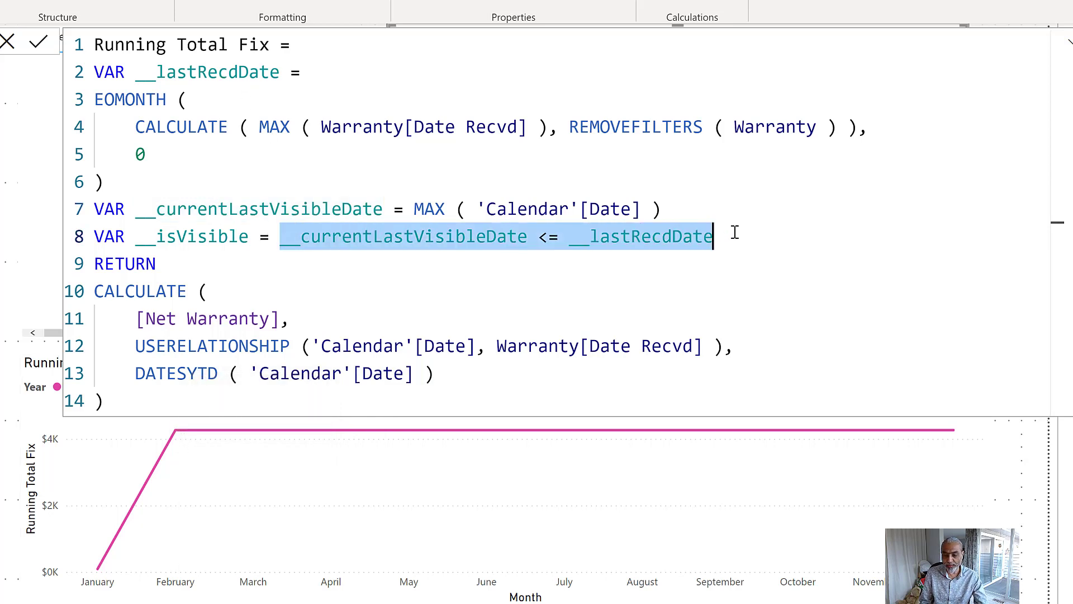
Open an IF function on a new line below RETURN, with __isVisible as its logical test followed by a comma.
{"action": "left_click", "coordinate": [203, 264]}
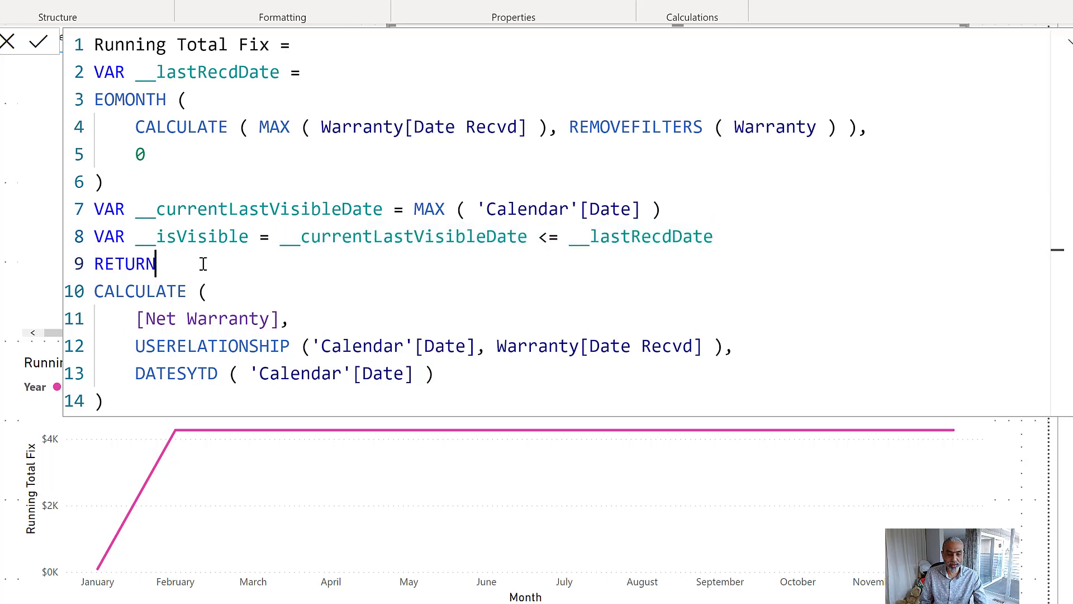
{"action": "key", "text": "Return"}
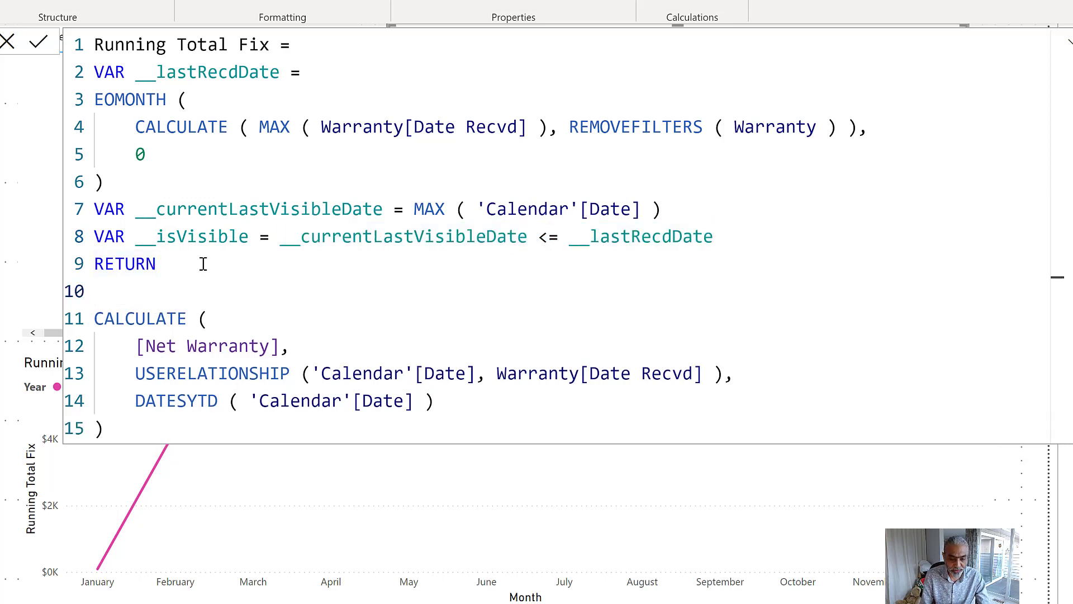
{"action": "type", "text": "IF _"}
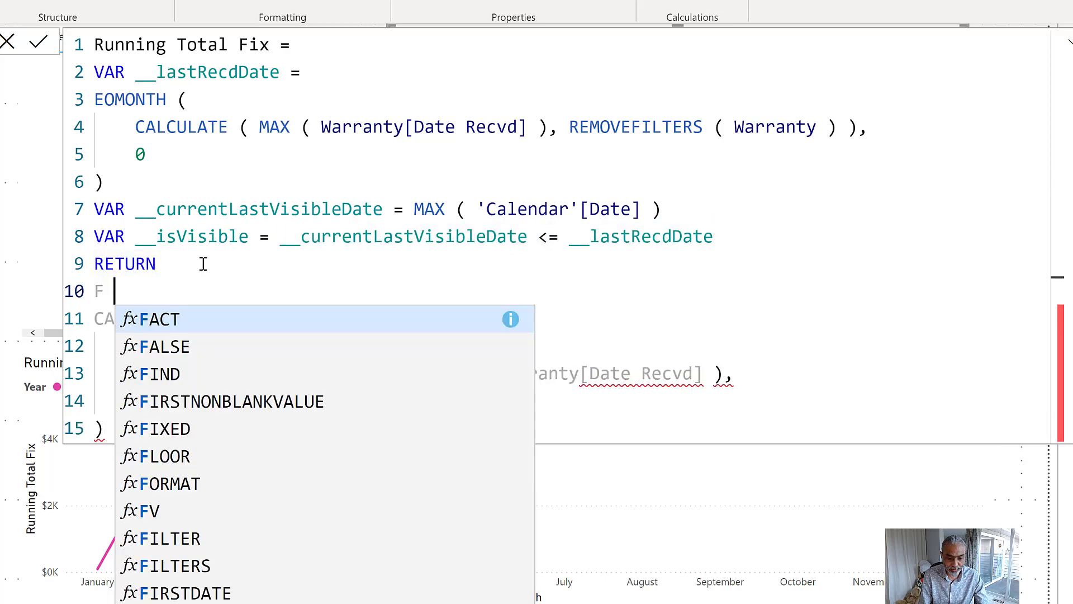
{"action": "key", "text": "BackSpace"}
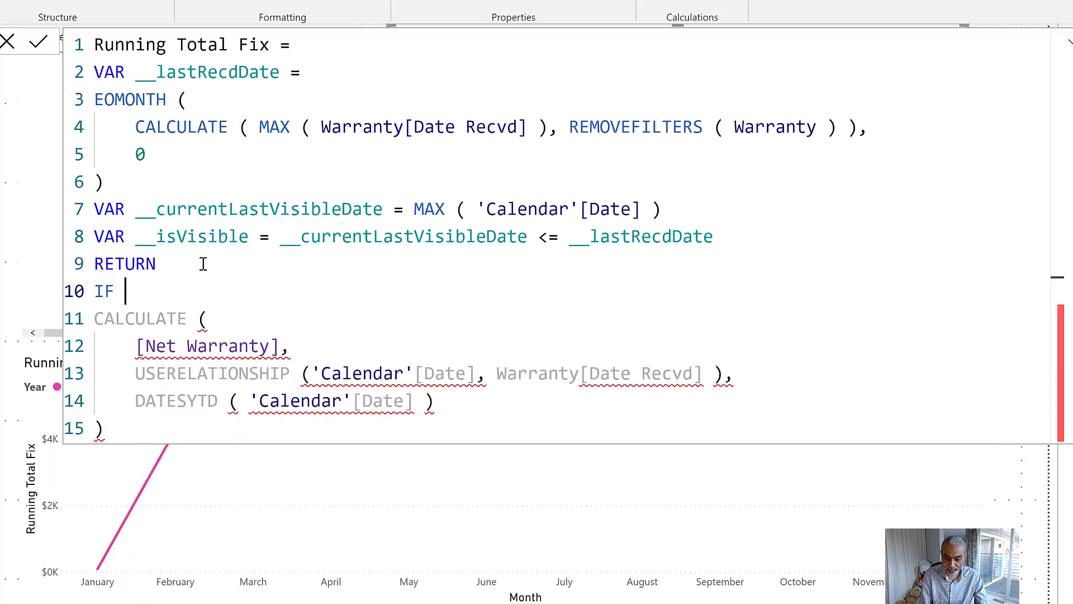
{"action": "type", "text": "( __isVisible"}
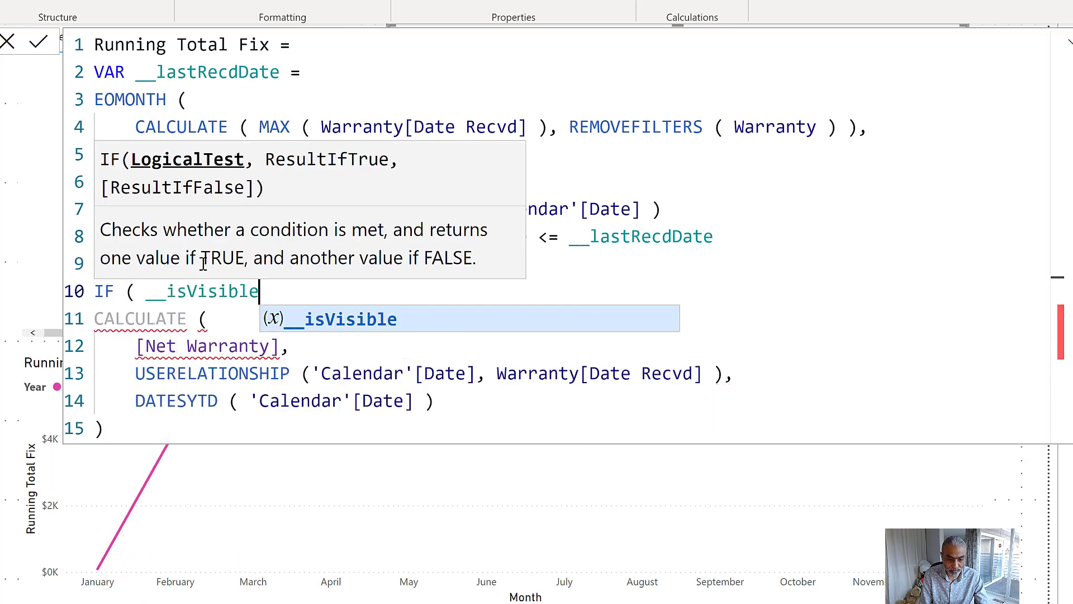
{"action": "type", "text": ","}
Close the IF function with a parenthesis on its own line after the CALCULATE block.
{"action": "key", "text": "Down"}
{"action": "key", "text": "Down"}
{"action": "key", "text": "Down"}
{"action": "key", "text": "Down"}
{"action": "key", "text": "Down"}
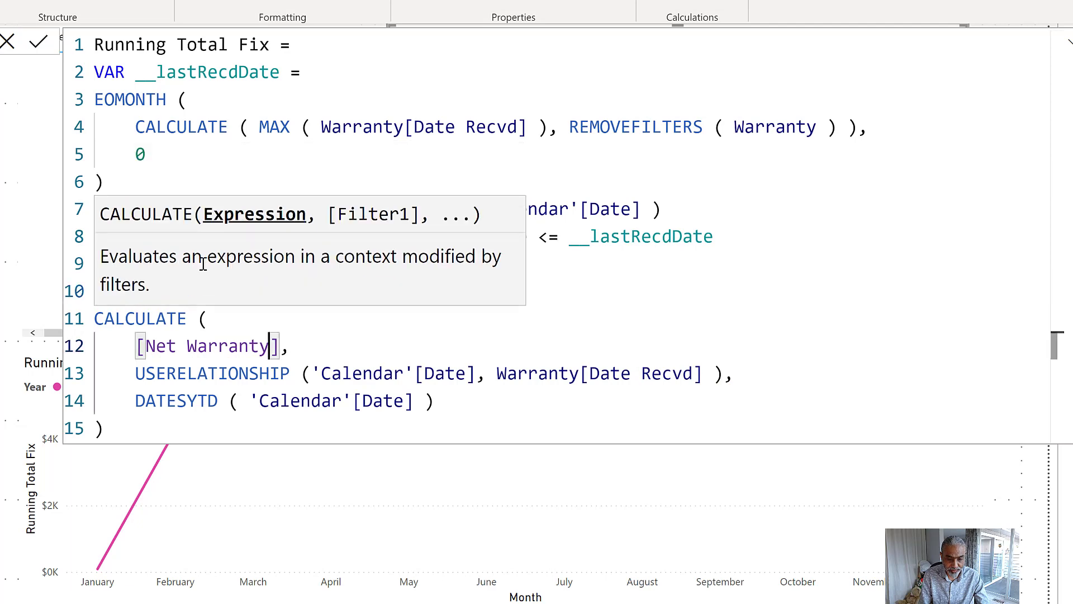
{"action": "key", "text": "Return"}
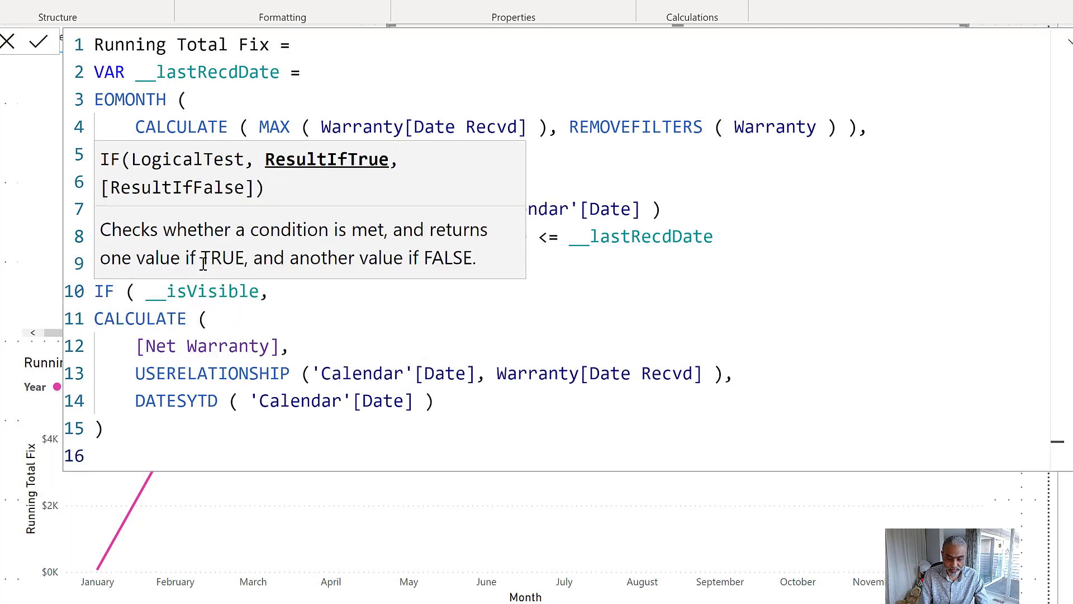
{"action": "type", "text": ")"}
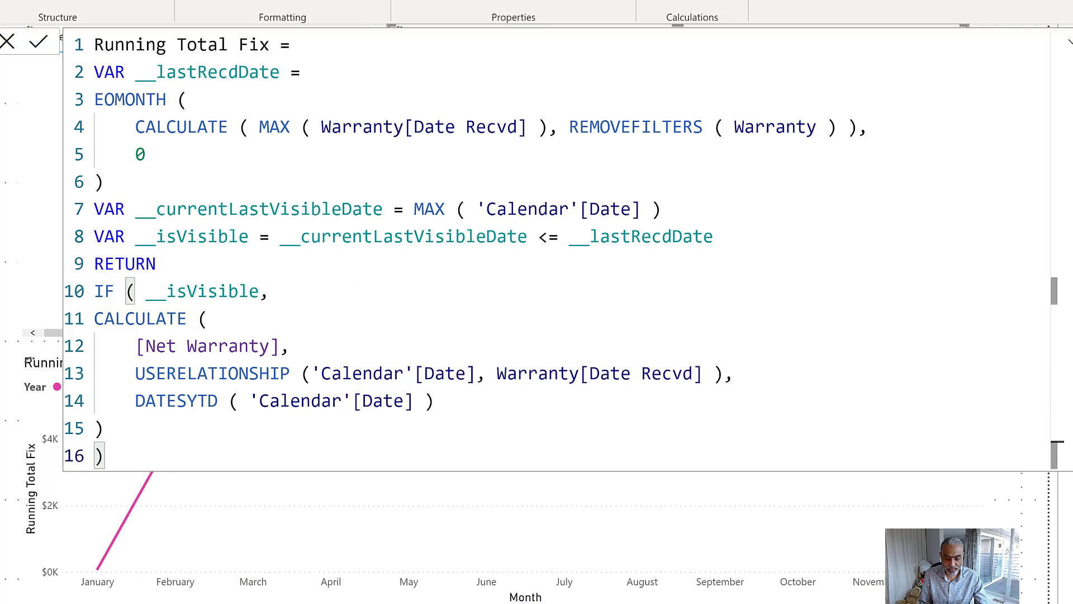
Commit the Running Total Fix measure and clear the matrix's 2022 column selection so the chart covers all years.
{"action": "left_click", "coordinate": [326, 599]}
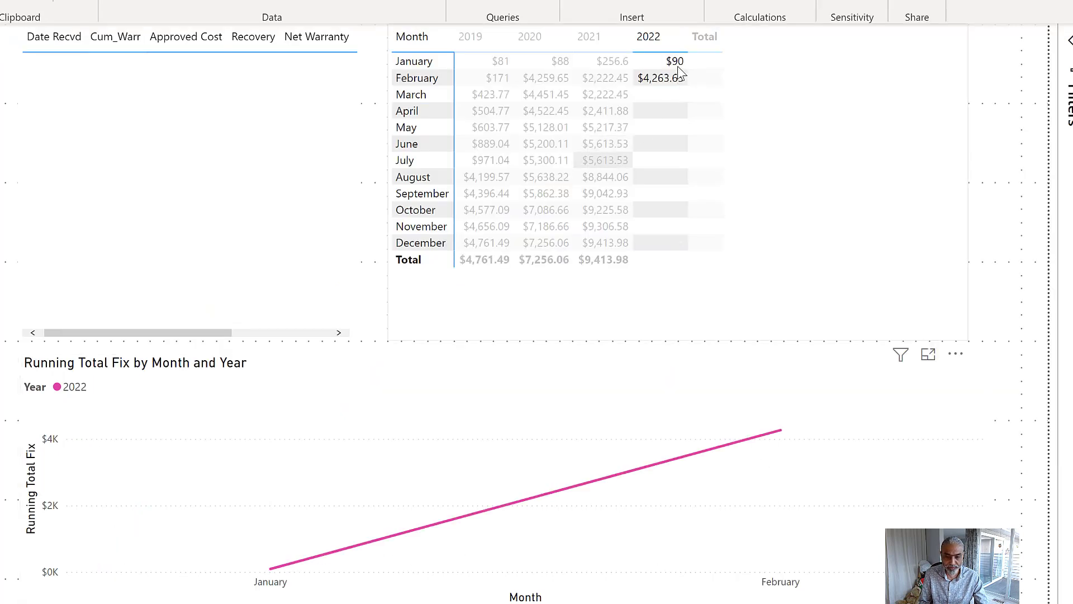
{"action": "left_click", "coordinate": [652, 40]}
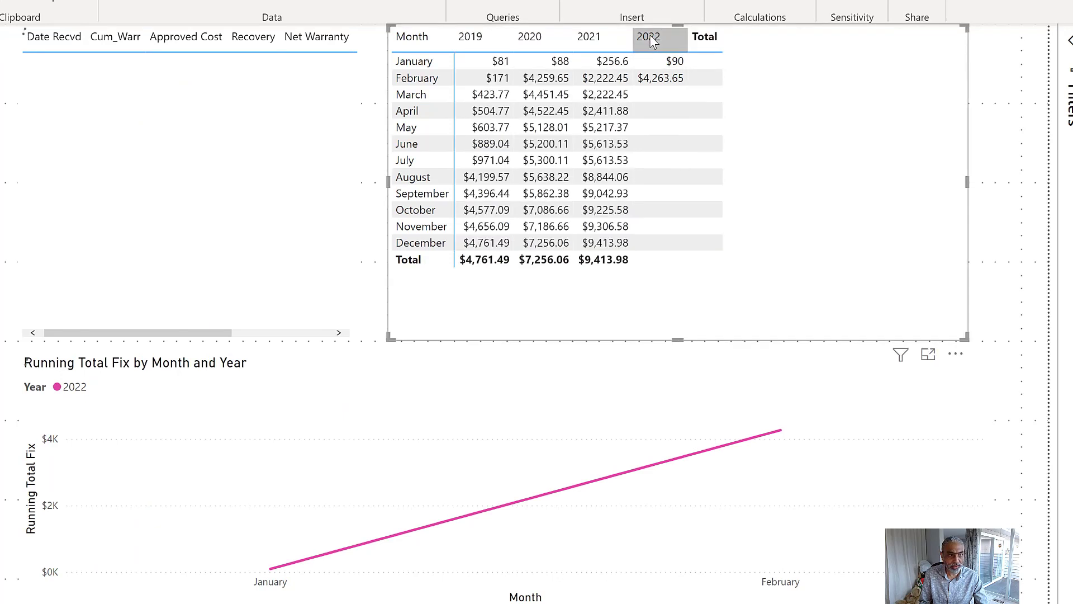
{"action": "left_click", "coordinate": [652, 40]}
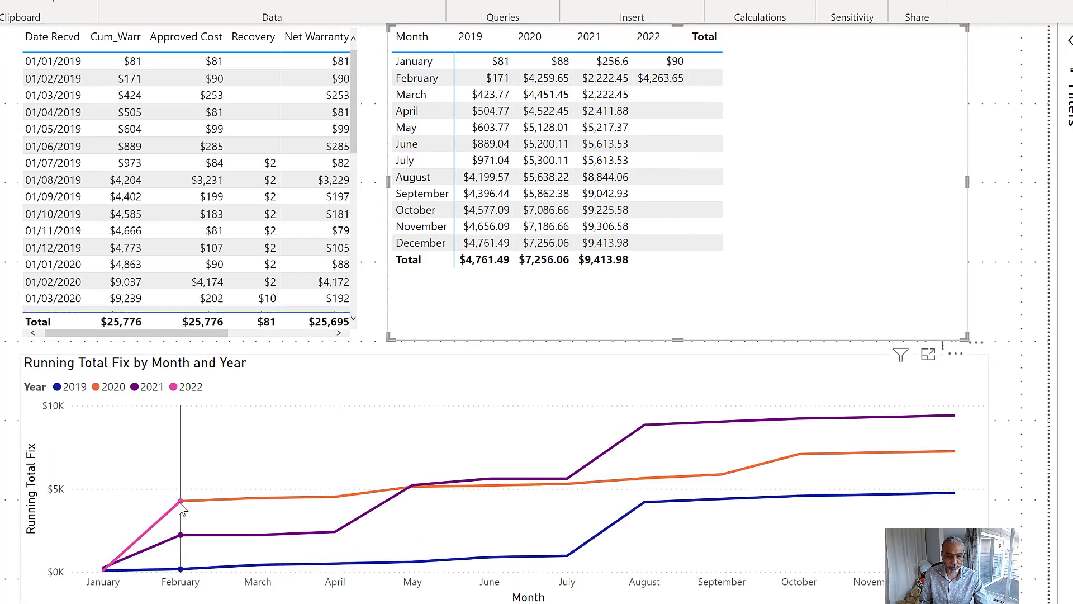
Delete the Running Total Fix line chart and the Date Recvd detail table from the report page.
{"action": "mouse_move", "coordinate": [182, 507]}
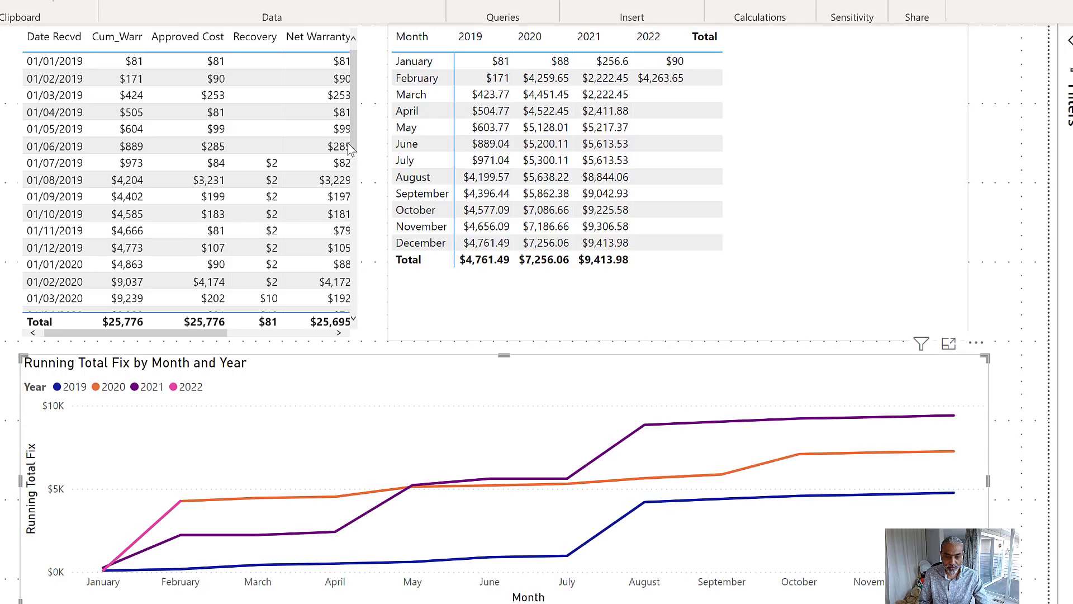
{"action": "key", "text": "Delete"}
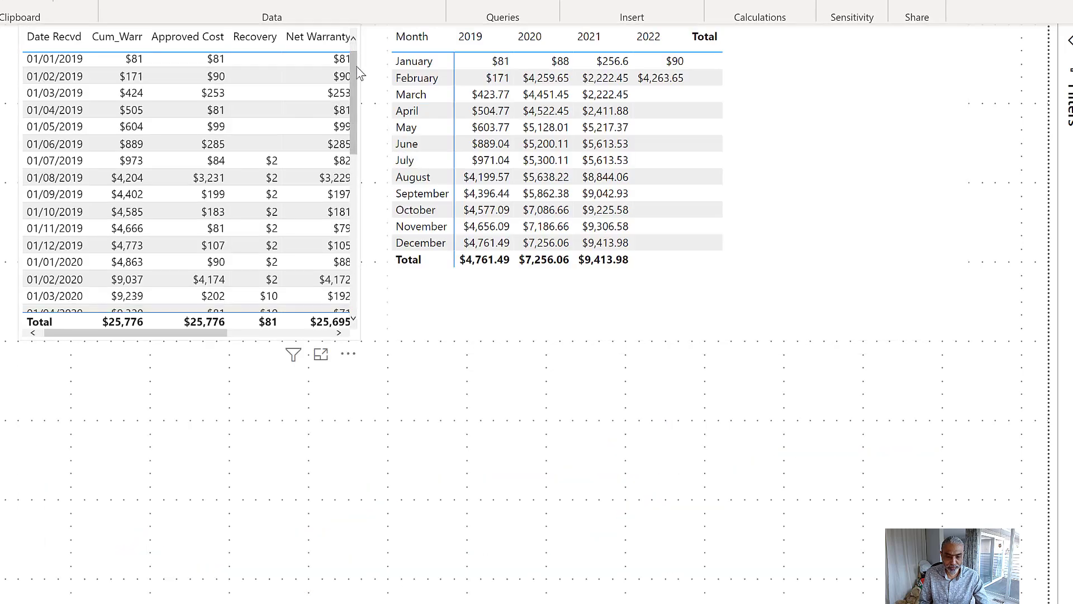
{"action": "left_click", "coordinate": [255, 227]}
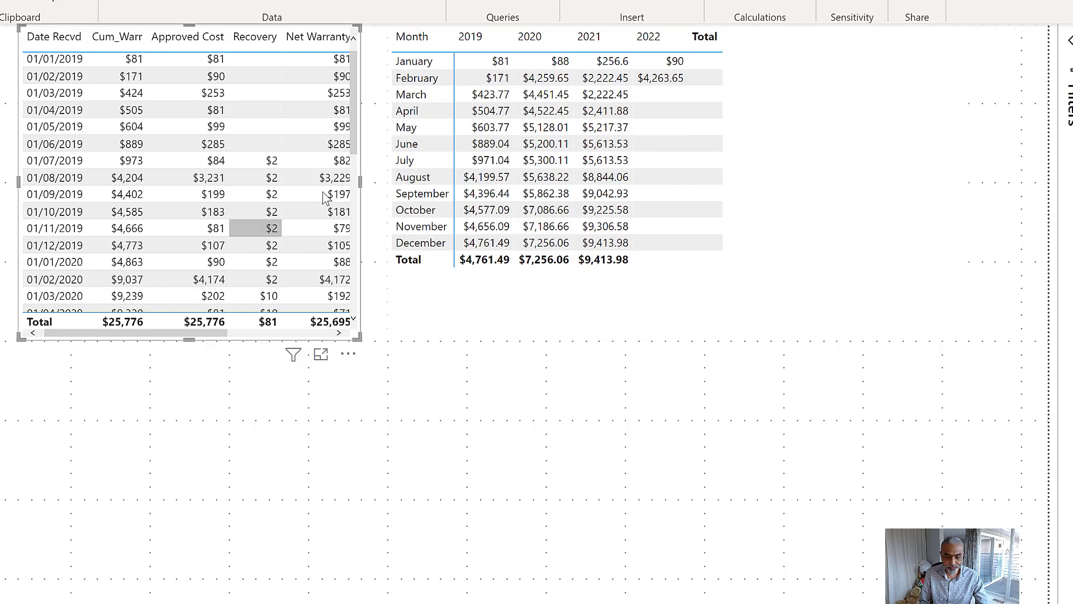
{"action": "left_click", "coordinate": [349, 354]}
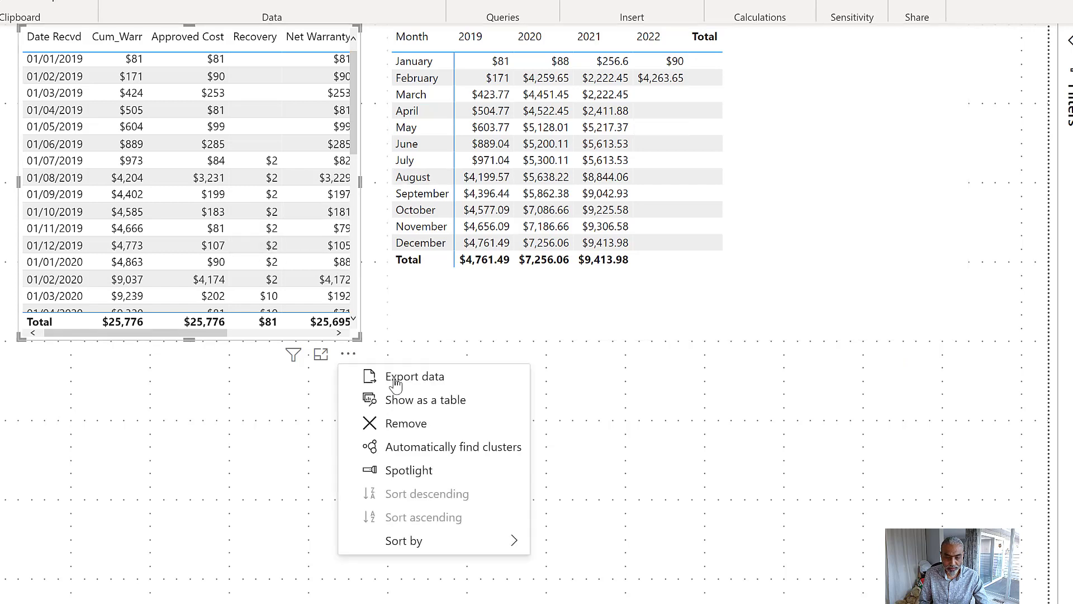
{"action": "left_click", "coordinate": [406, 426]}
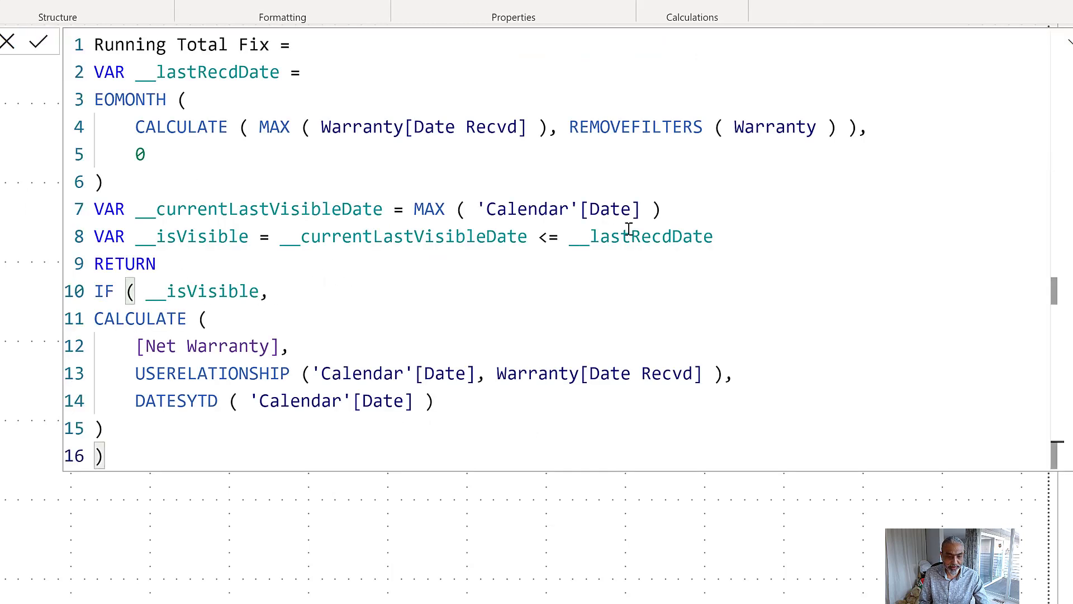
Copy the three variable definitions from Running Total Fix into a new measure named Debug Measure.
{"action": "left_click_drag", "start_coordinate": [745, 235], "coordinate": [86, 43]}
{"action": "key", "text": "ctrl+c"}
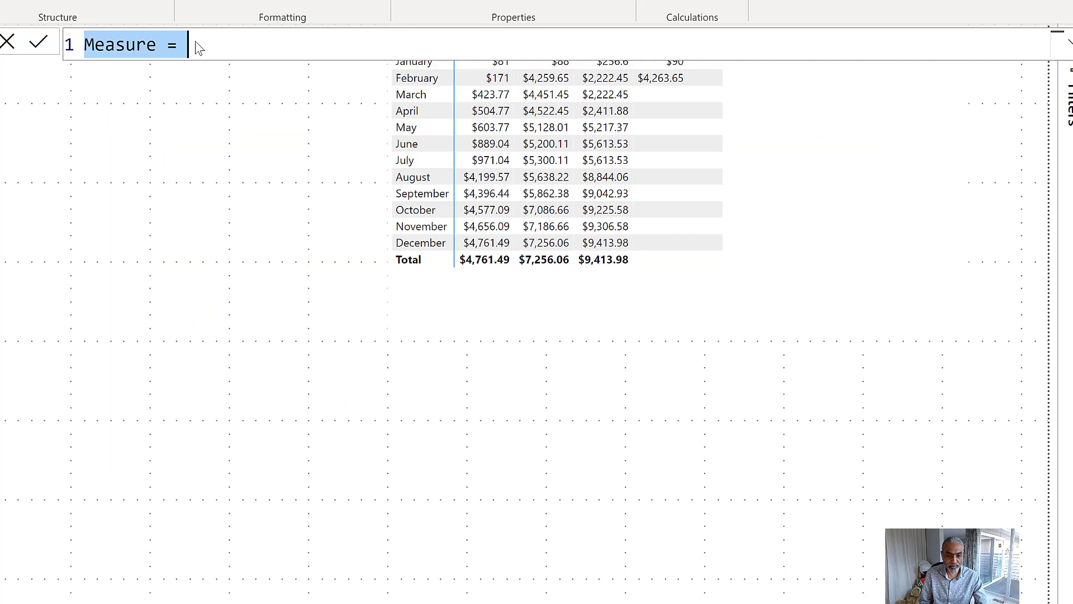
{"action": "type", "text": "Debu"}
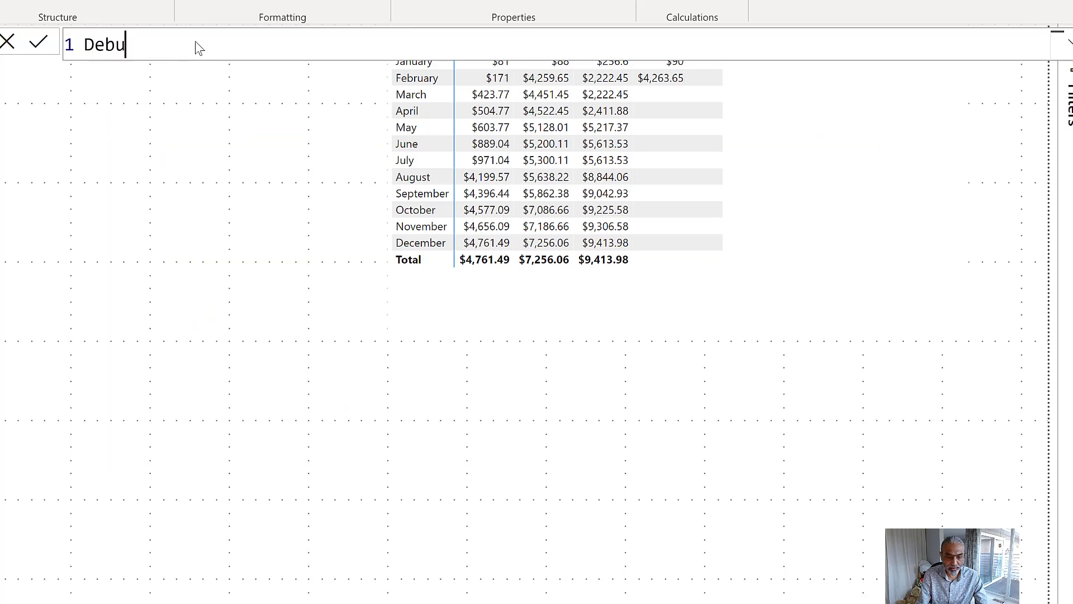
{"action": "type", "text": "g Measure ="}
{"action": "key", "text": "Return"}
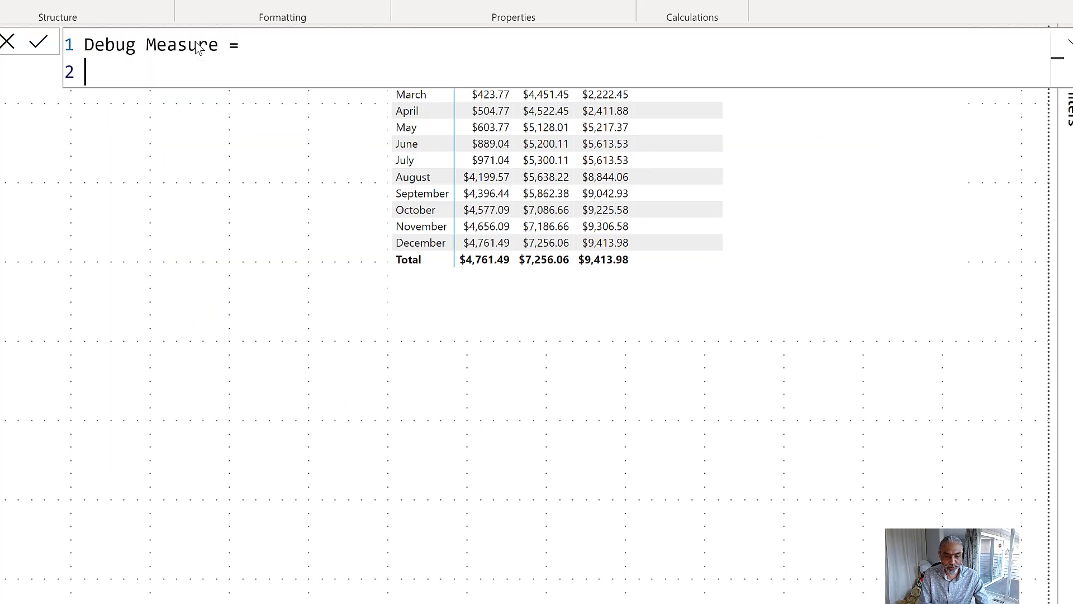
{"action": "key", "text": "ctrl+v"}
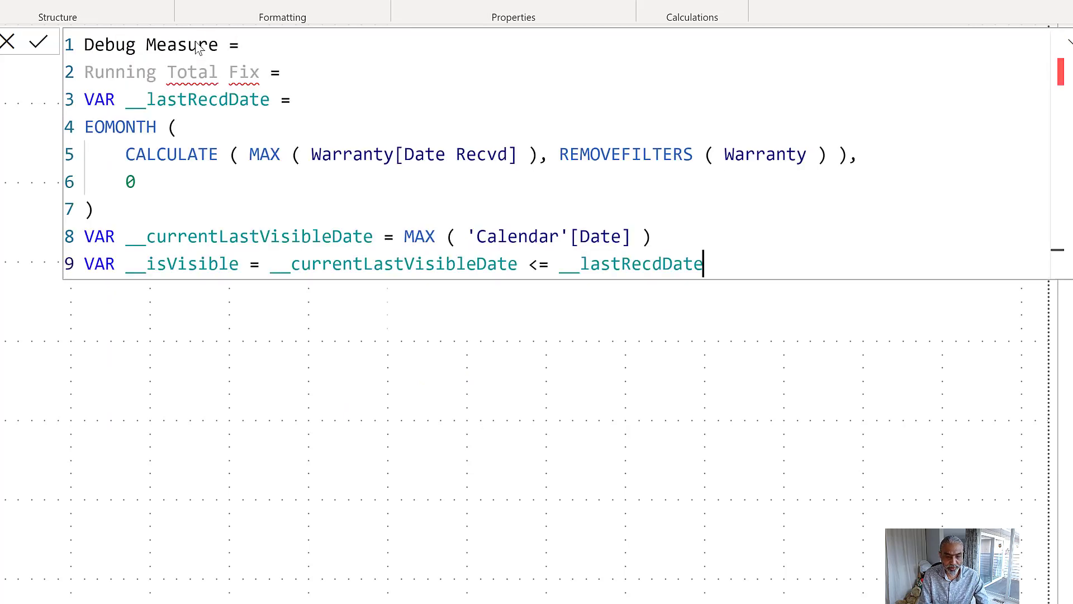
Remove the pasted "Running Total Fix =" heading from the Debug Measure formula.
{"action": "left_click", "coordinate": [297, 82]}
{"action": "key", "text": "ctrl+shift+Left"}
{"action": "key", "text": "ctrl+shift+Left"}
{"action": "key", "text": "ctrl+shift+Left"}
{"action": "key", "text": "ctrl+shift+Left"}
{"action": "key", "text": "ctrl+shift+Left"}
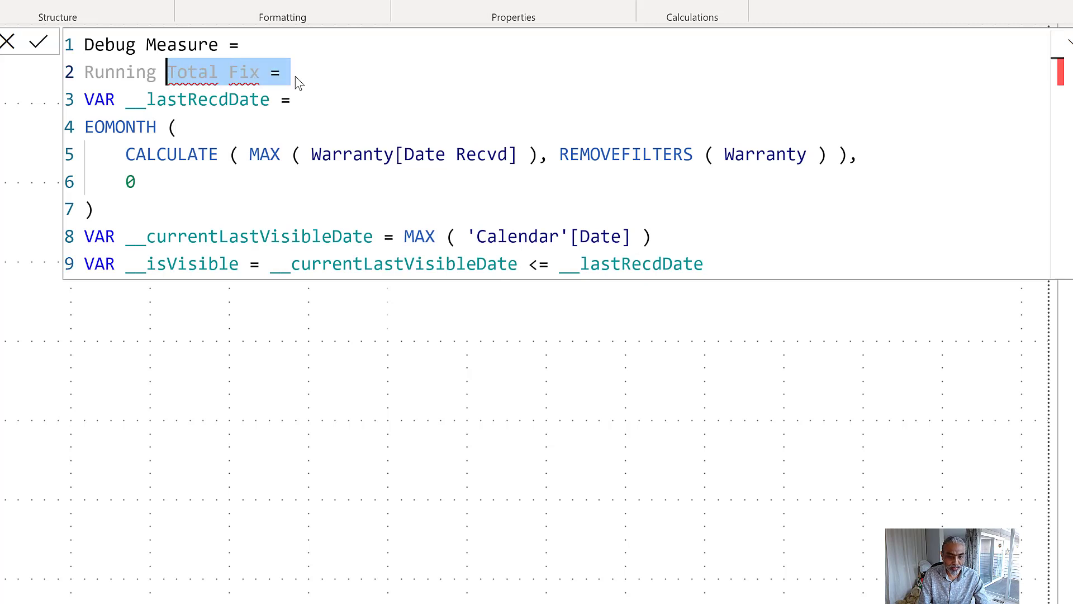
{"action": "key", "text": "BackSpace"}
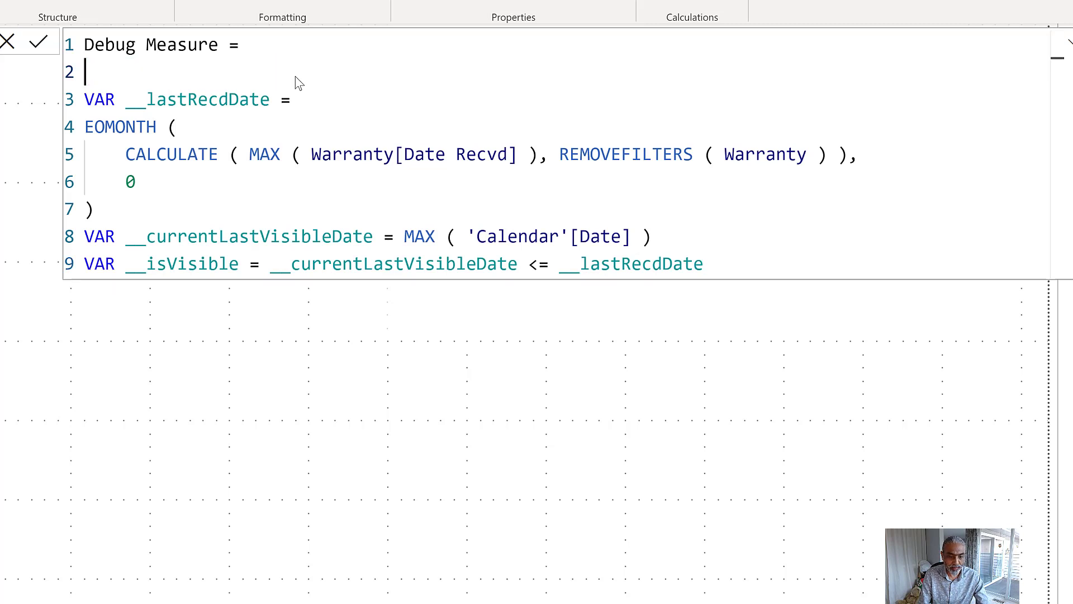
End Debug Measure with RETURN __lastRecdDate on a new line and commit it.
{"action": "left_click", "coordinate": [730, 268]}
{"action": "key", "text": "Return"}
{"action": "type", "text": "RETURN"}
{"action": "type", "text": "__"}
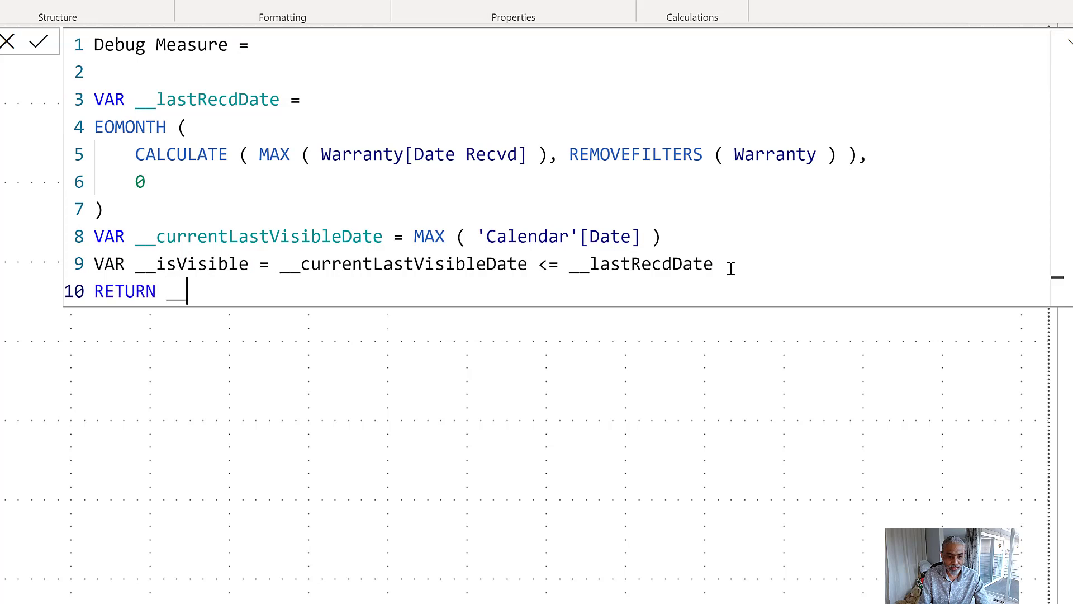
{"action": "type", "text": "lastRecdDate"}
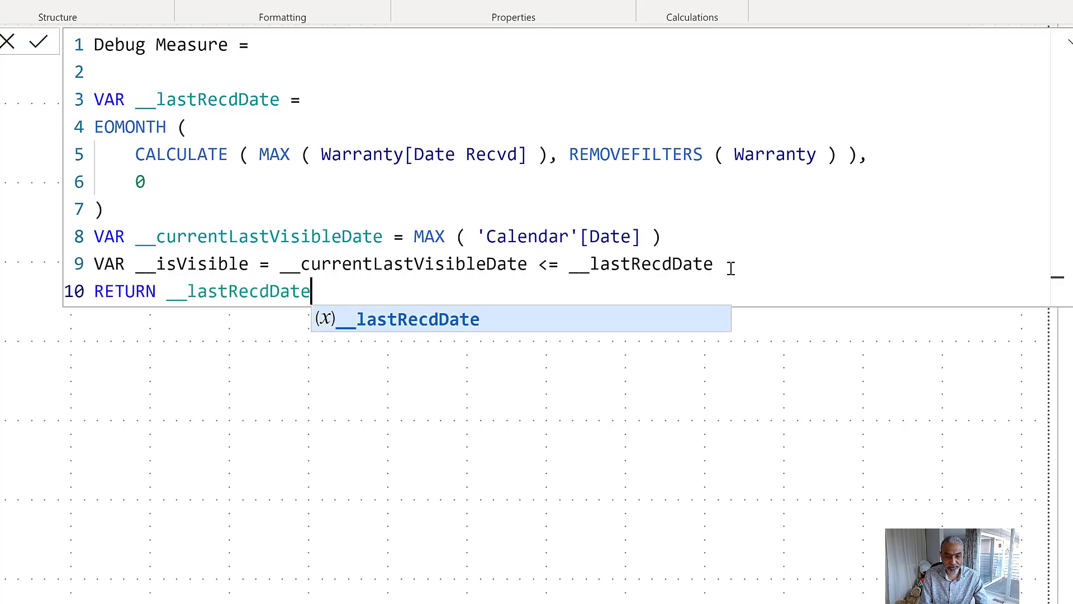
{"action": "left_click", "coordinate": [591, 321]}
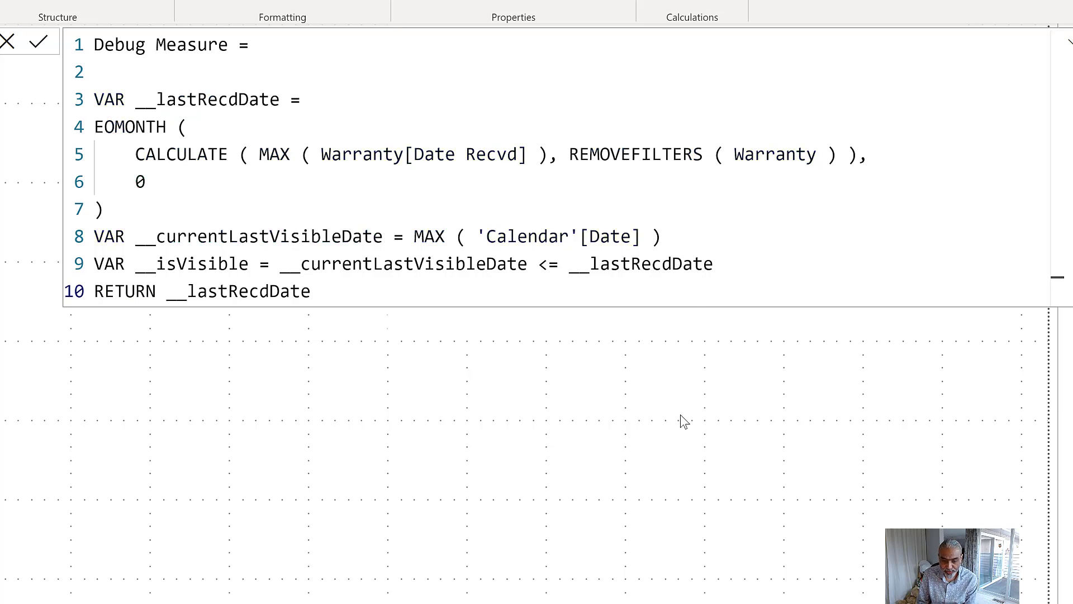
Move the month-by-year matrix to the lower part of the page and show Debug Measure as its values.
{"action": "left_click", "coordinate": [675, 315]}
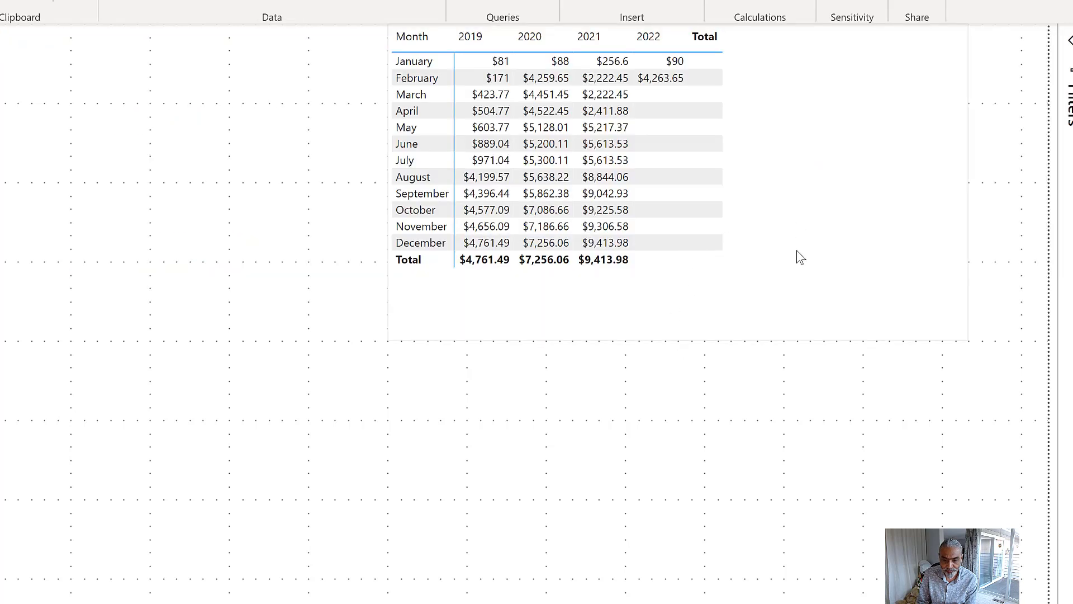
{"action": "left_click_drag", "start_coordinate": [763, 452], "coordinate": [785, 546]}
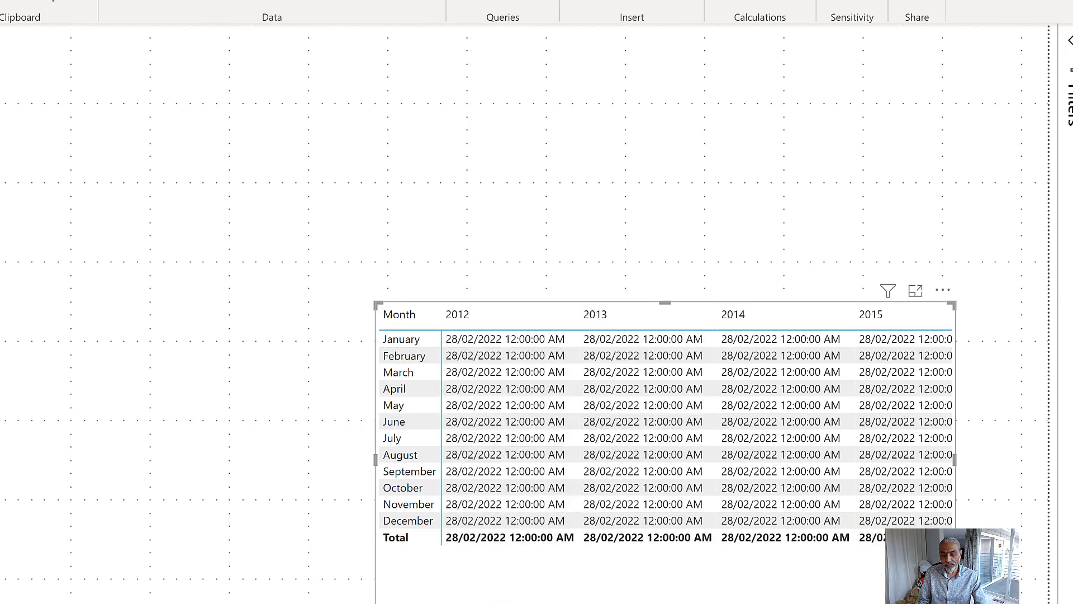
{"action": "left_click_drag", "start_coordinate": [480, 603], "coordinate": [488, 603]}
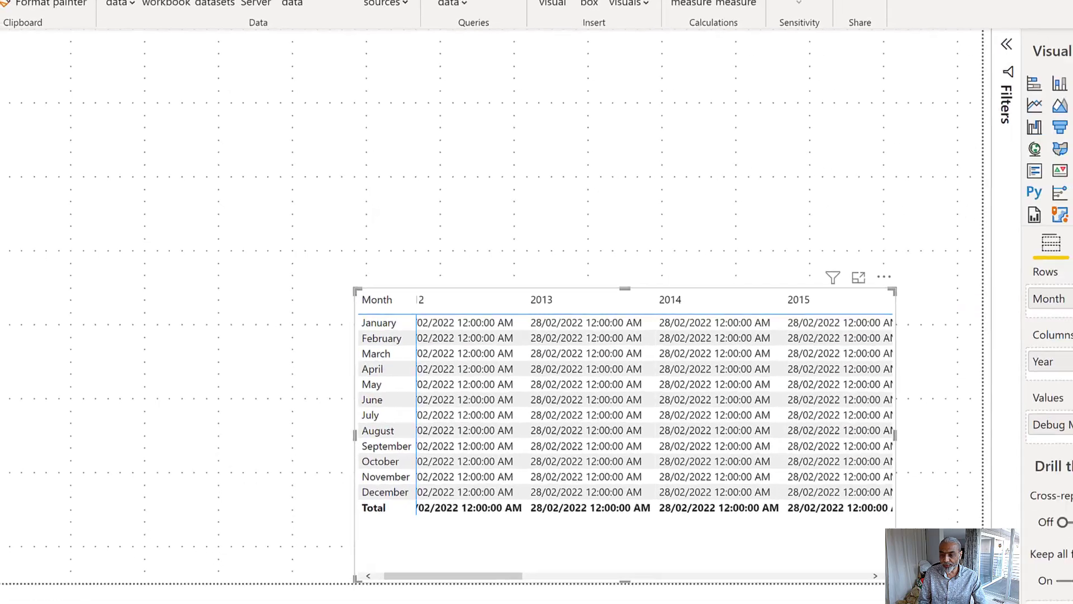
Search the fields for "date rec" and place the Warranty table's Date Recvd on the page as a card.
{"action": "left_click_drag", "start_coordinate": [1040, 85], "coordinate": [995, 85]}
{"action": "type", "text": "date "}
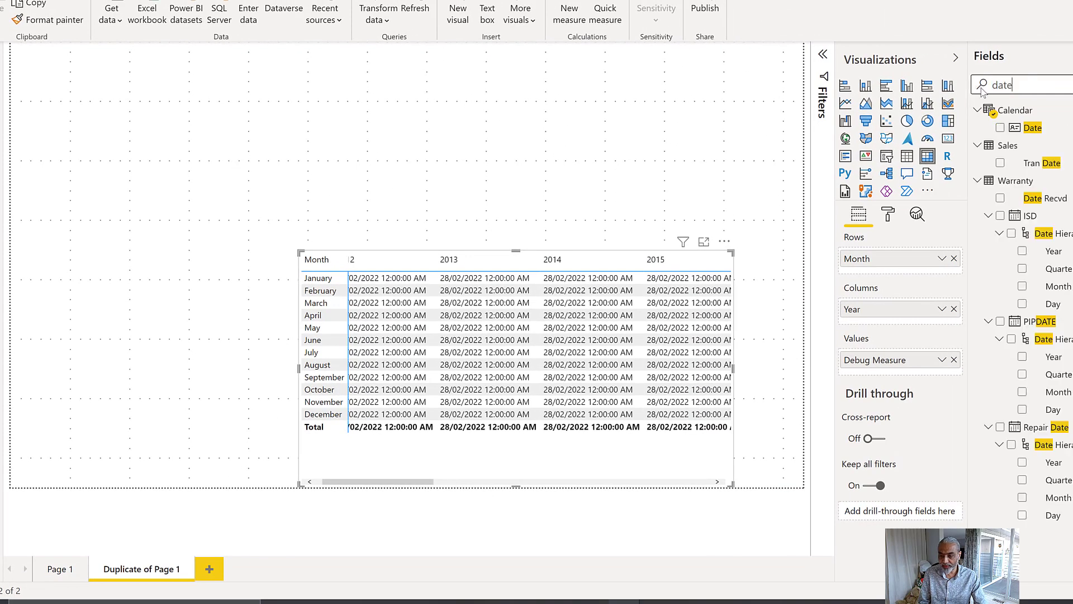
{"action": "type", "text": "rec"}
{"action": "left_click", "coordinate": [1014, 83]}
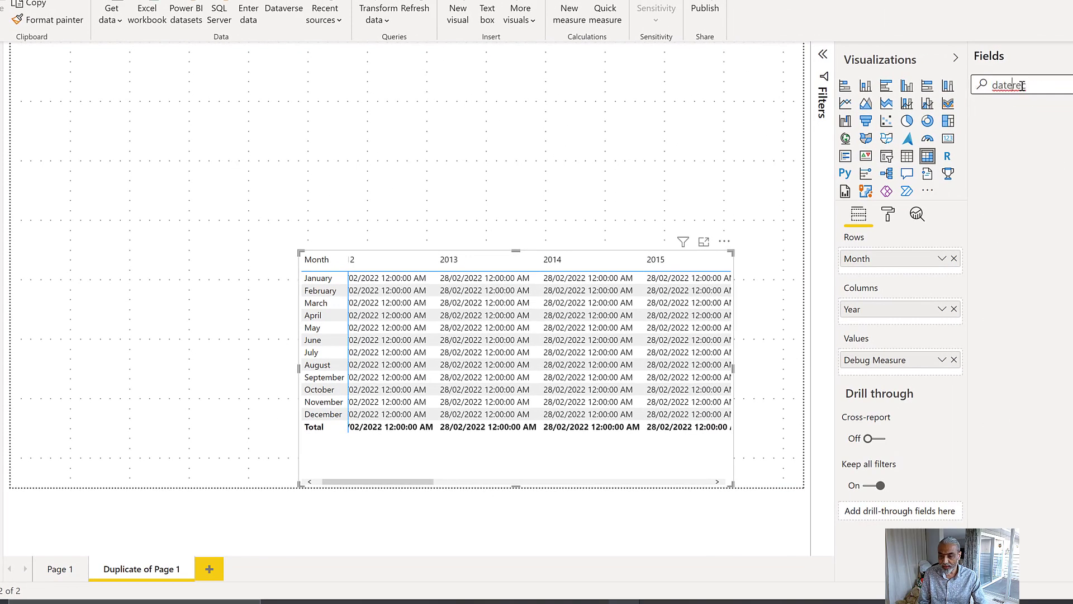
{"action": "left_click_drag", "start_coordinate": [1050, 146], "coordinate": [160, 299]}
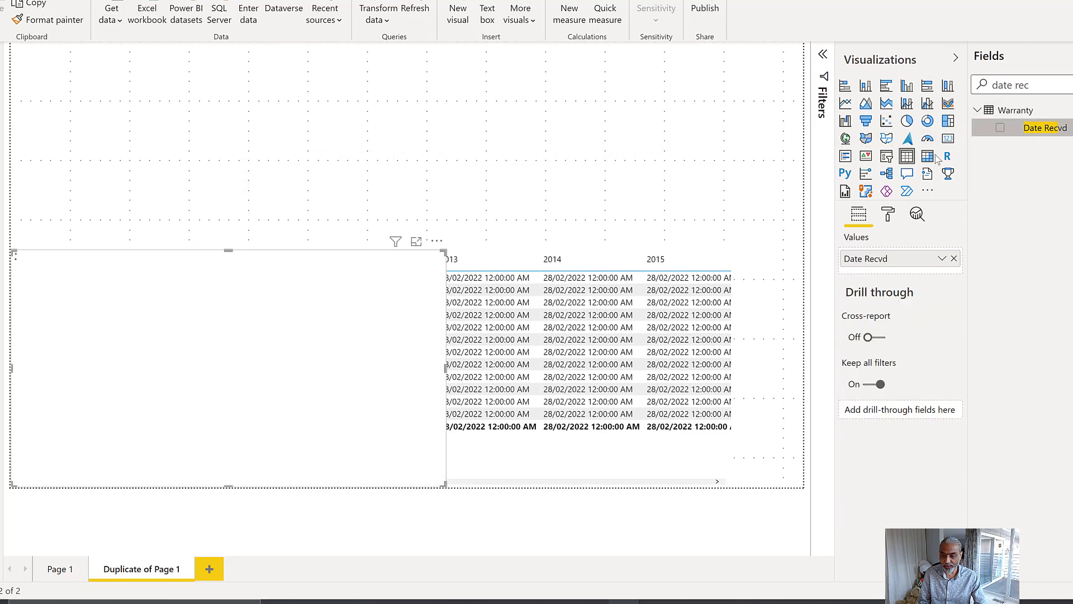
{"action": "left_click", "coordinate": [948, 139]}
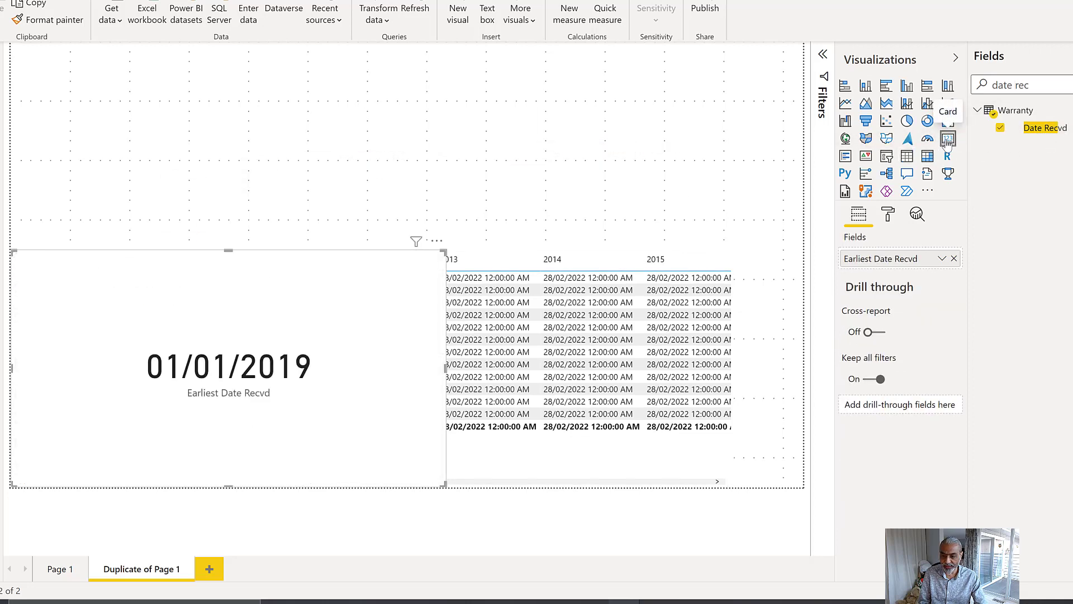
Set the card to show the Latest Date Recvd and shrink it so it no longer covers the matrix.
{"action": "left_click", "coordinate": [944, 259]}
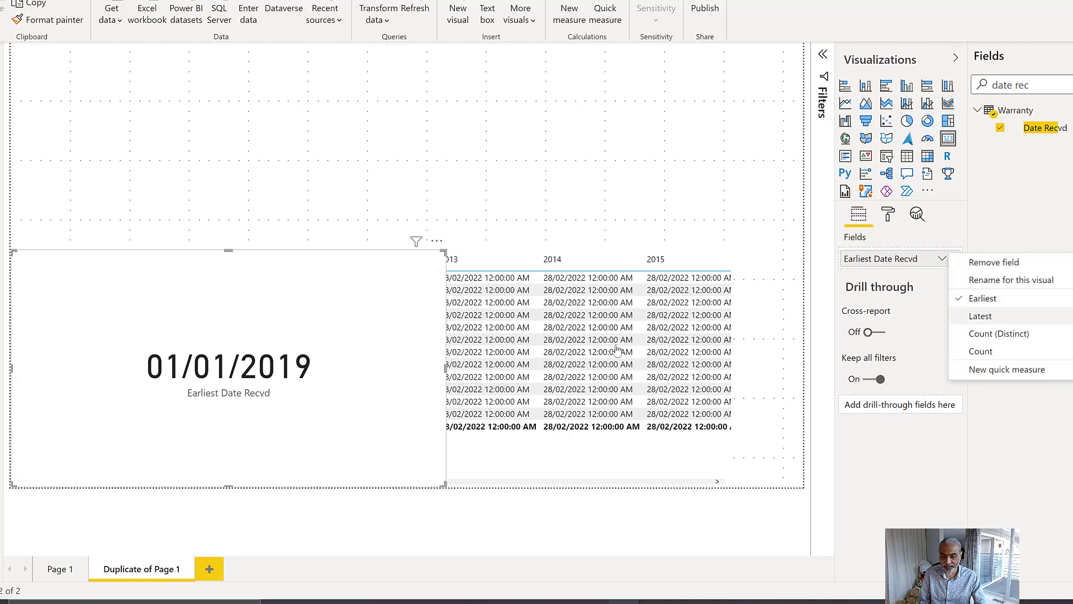
{"action": "left_click", "coordinate": [981, 316]}
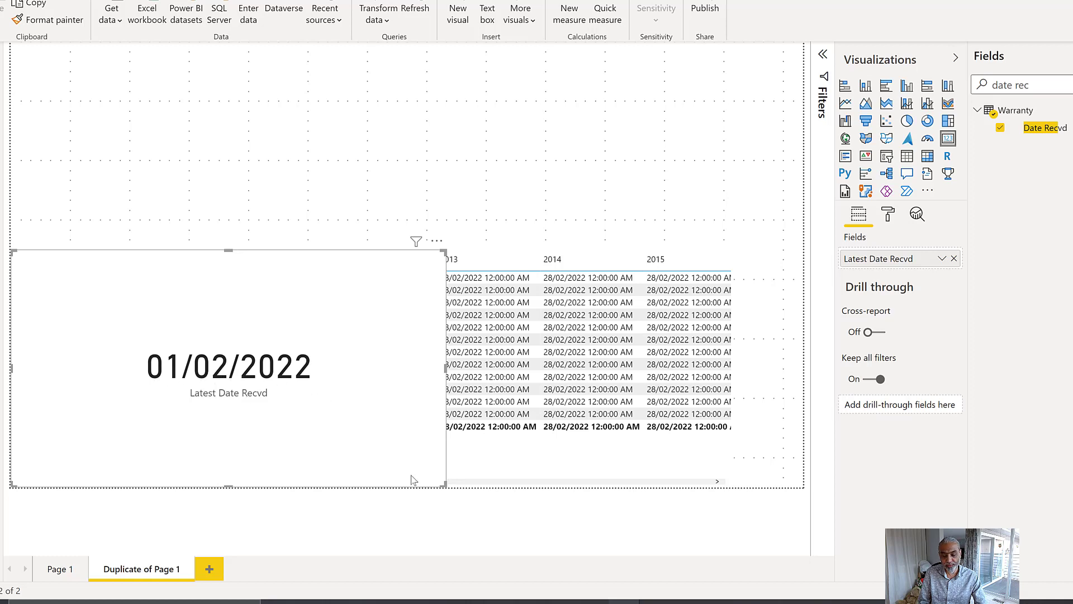
{"action": "left_click_drag", "start_coordinate": [331, 443], "coordinate": [238, 426]}
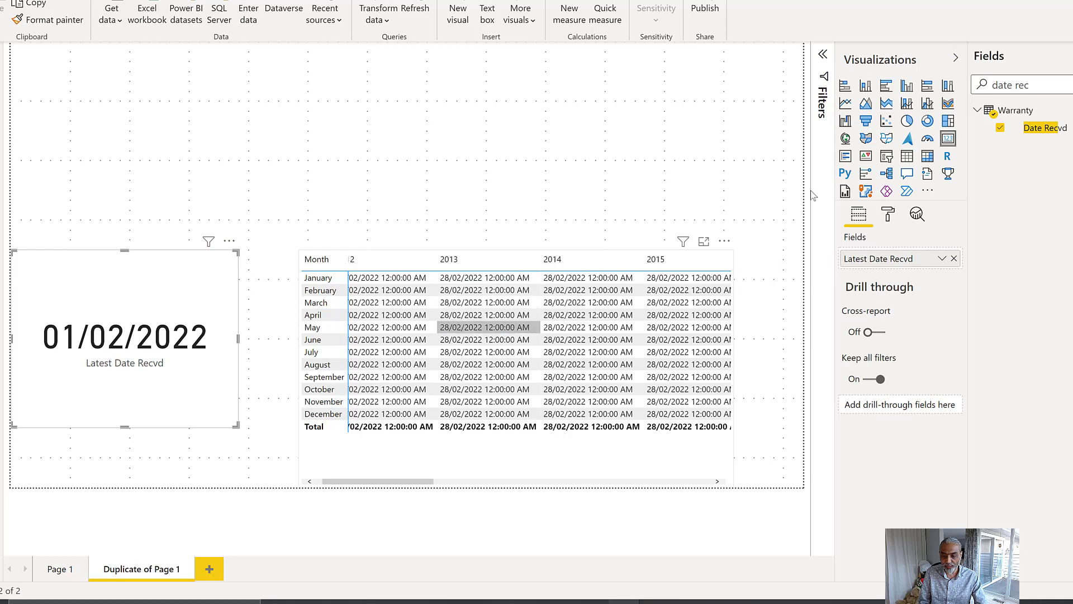
Search the fields for "debug", open Debug Measure's formula and remove the blank line below its name.
{"action": "triple_click", "coordinate": [1009, 85]}
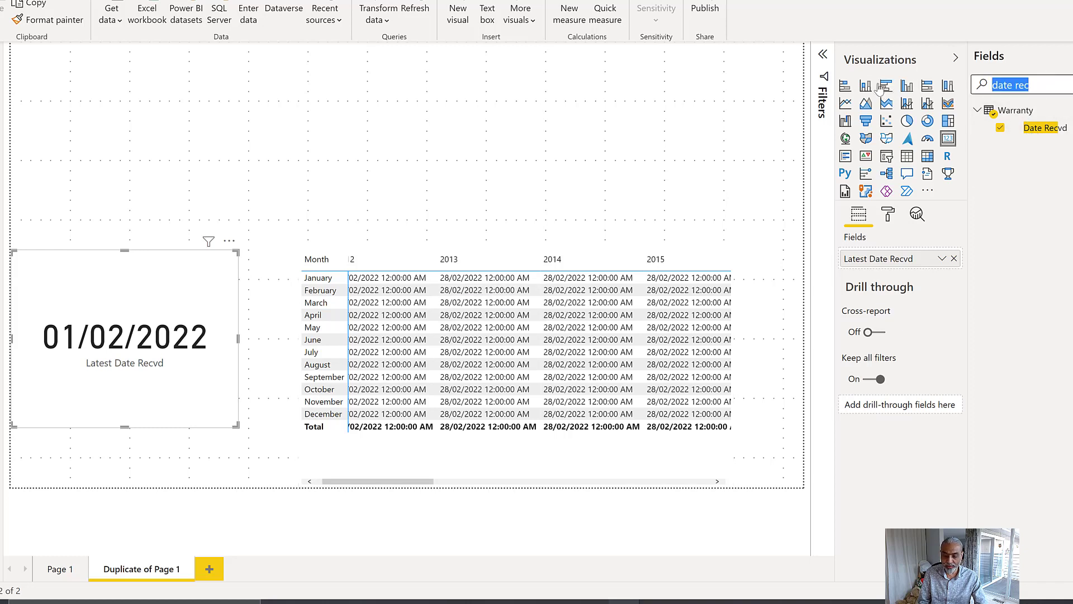
{"action": "type", "text": "debug"}
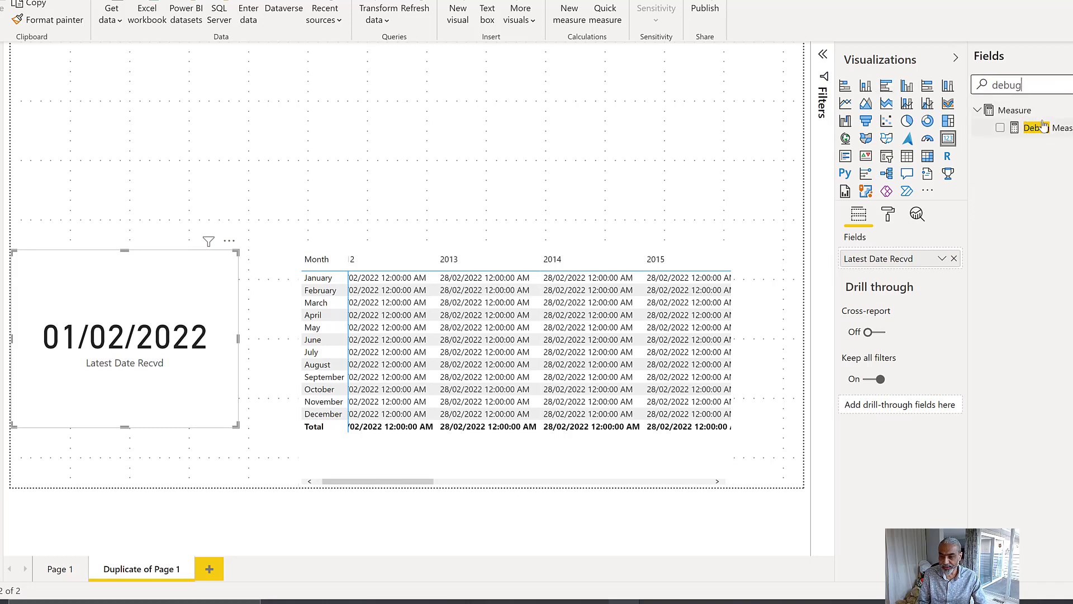
{"action": "left_click", "coordinate": [1043, 126]}
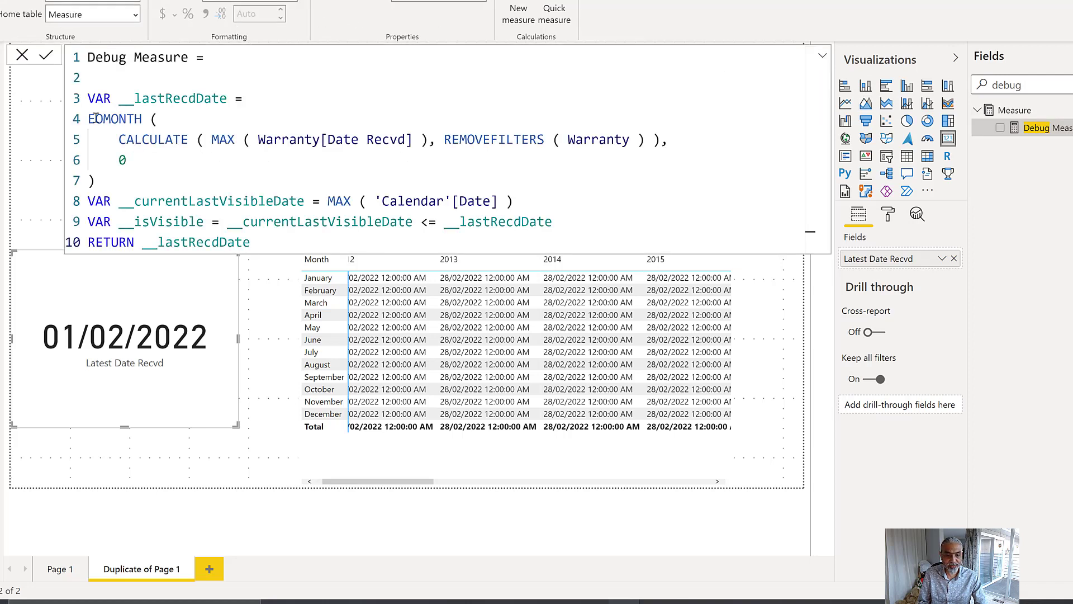
{"action": "left_click_drag", "start_coordinate": [96, 118], "coordinate": [158, 119]}
{"action": "left_click", "coordinate": [150, 81]}
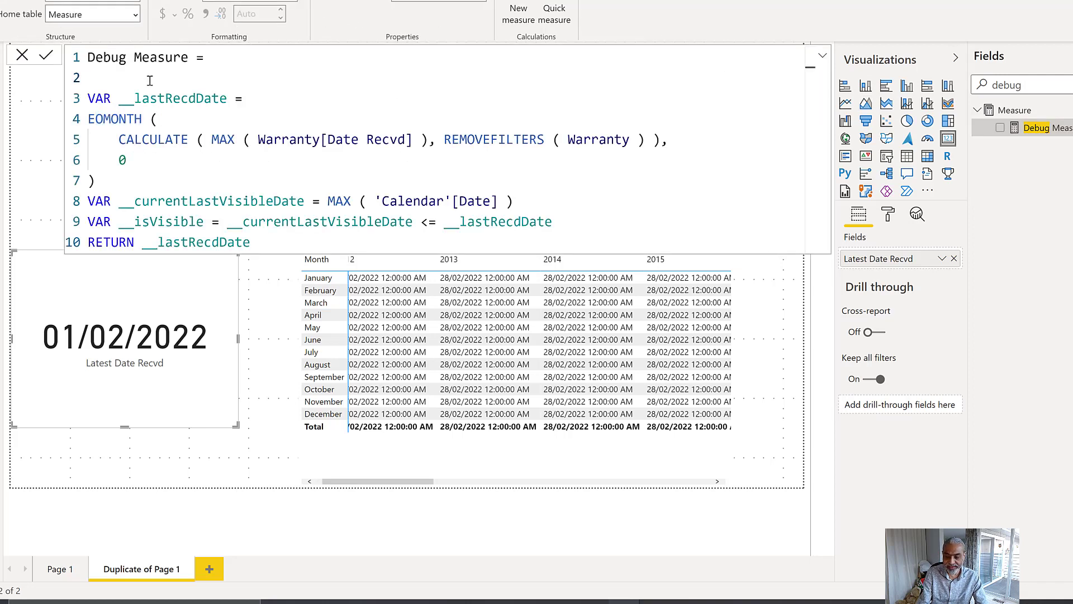
{"action": "key", "text": "Delete"}
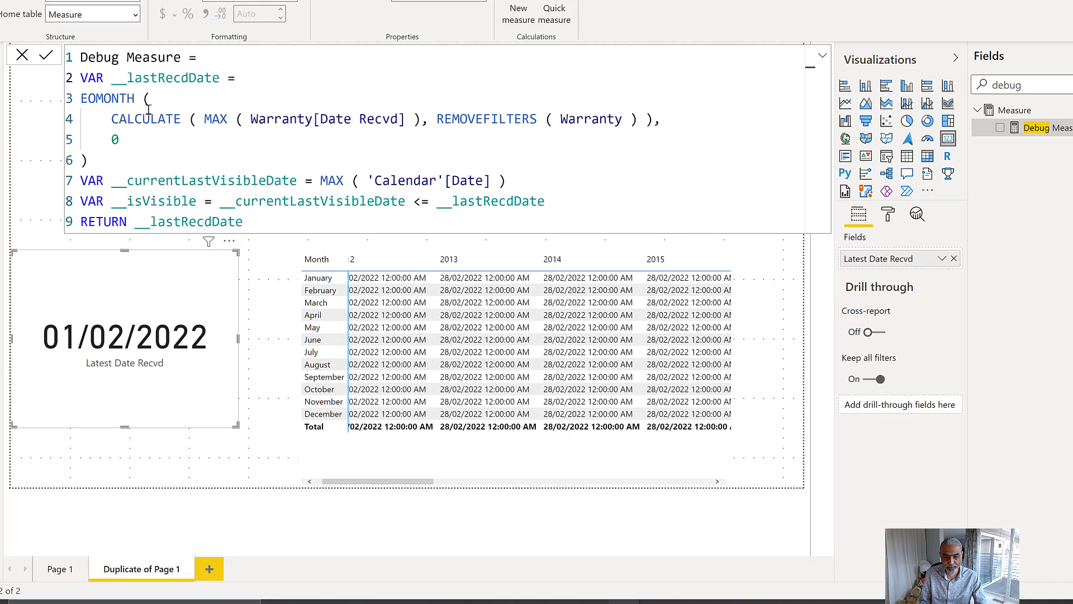
Change Debug Measure to return __currentLastVisibleDate and check the month-end dates in the matrix.
{"action": "left_click_drag", "start_coordinate": [111, 180], "coordinate": [294, 180]}
{"action": "key", "text": "ctrl+c"}
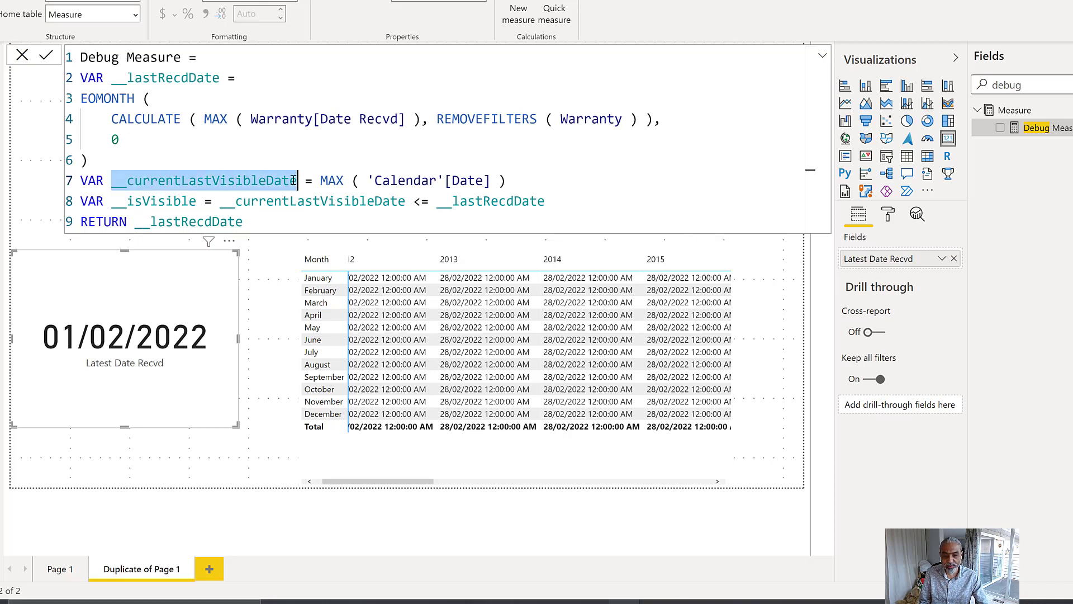
{"action": "double_click", "coordinate": [189, 221]}
{"action": "key", "text": "ctrl+v"}
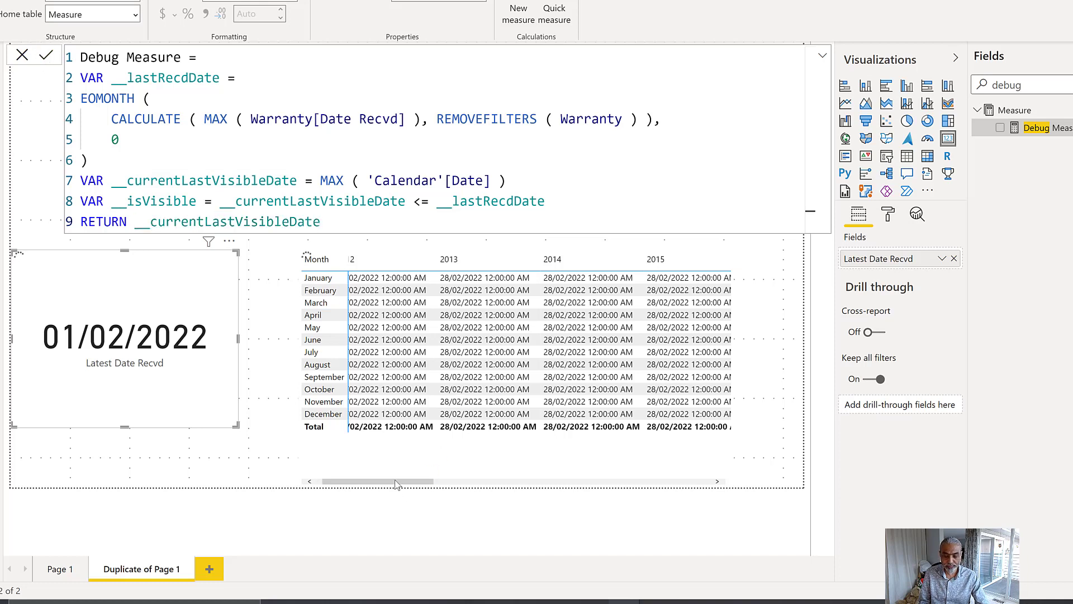
{"action": "left_click_drag", "start_coordinate": [395, 483], "coordinate": [391, 483]}
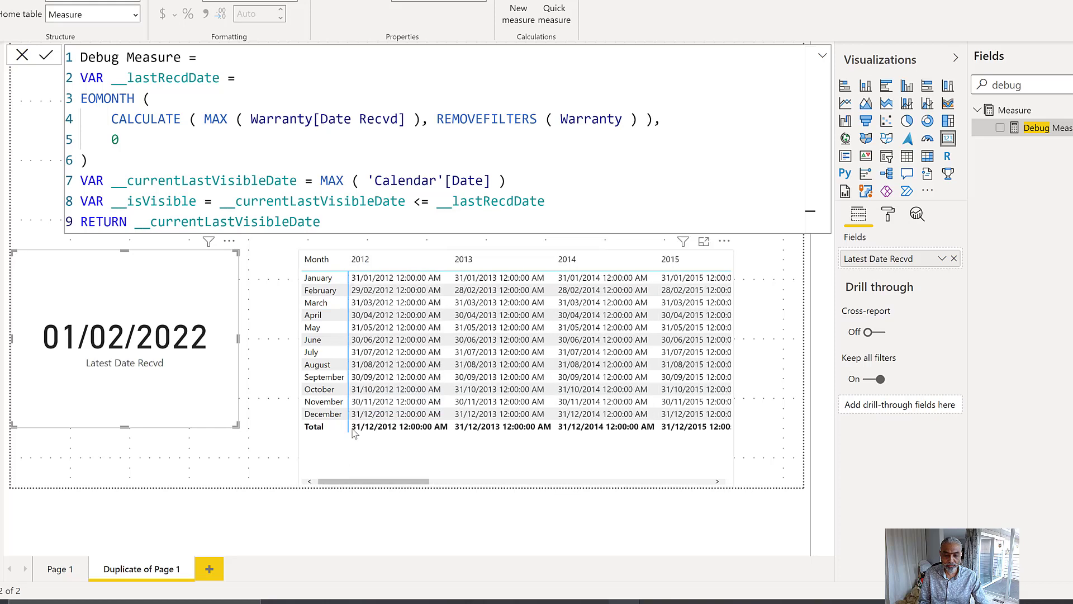
{"action": "left_click", "coordinate": [376, 327]}
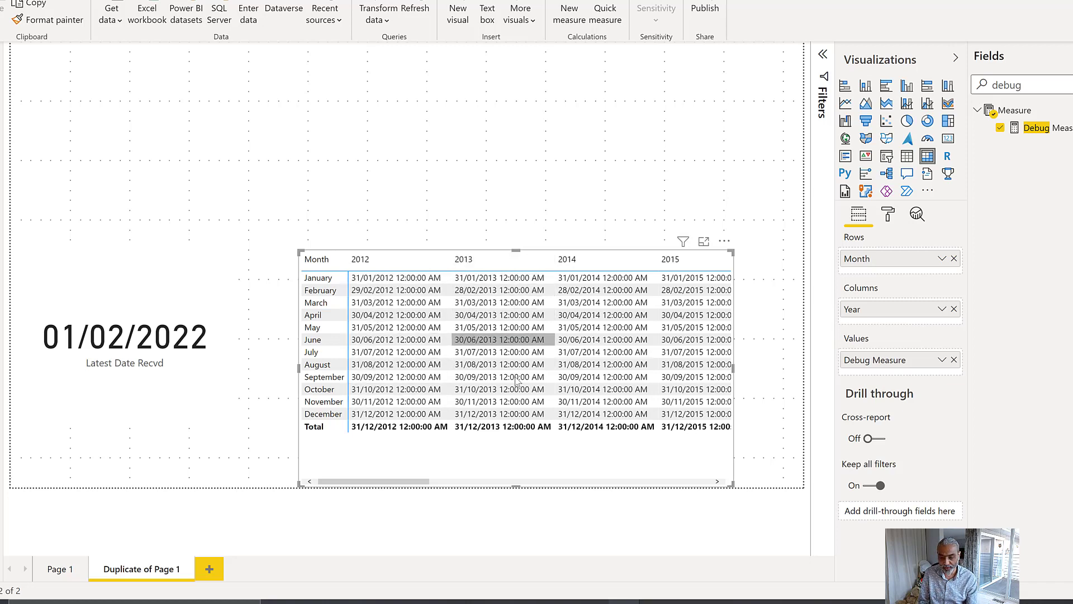
Change Debug Measure to return __isVisible and check the matrix's true/false values against the Latest Date Recvd card and the variable's comparison.
{"action": "left_click", "coordinate": [1057, 132]}
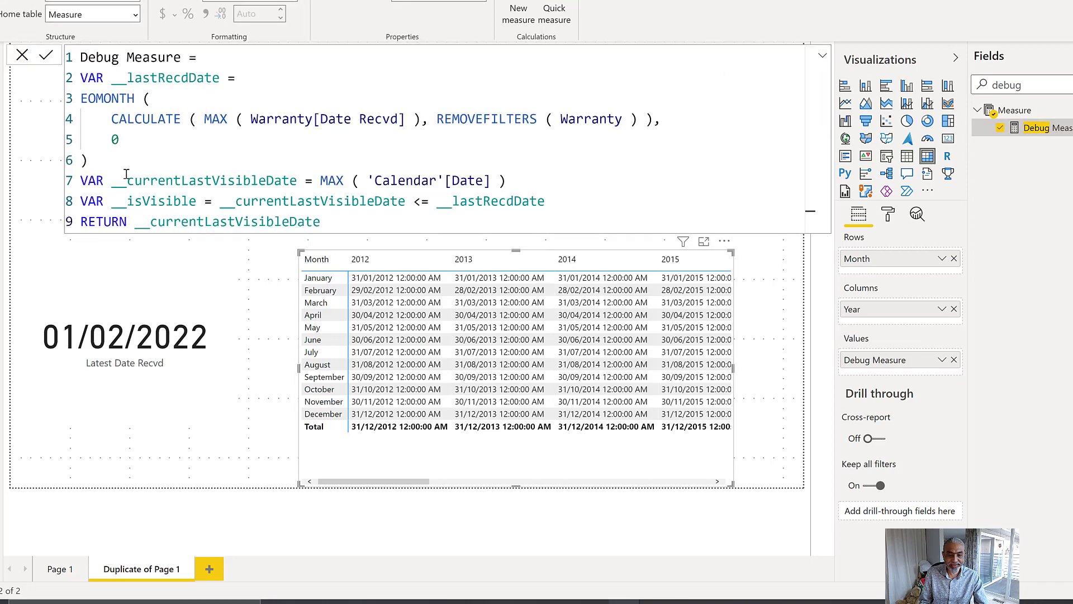
{"action": "left_click_drag", "start_coordinate": [127, 178], "coordinate": [180, 183]}
{"action": "double_click", "coordinate": [171, 202]}
{"action": "key", "text": "ctrl+c"}
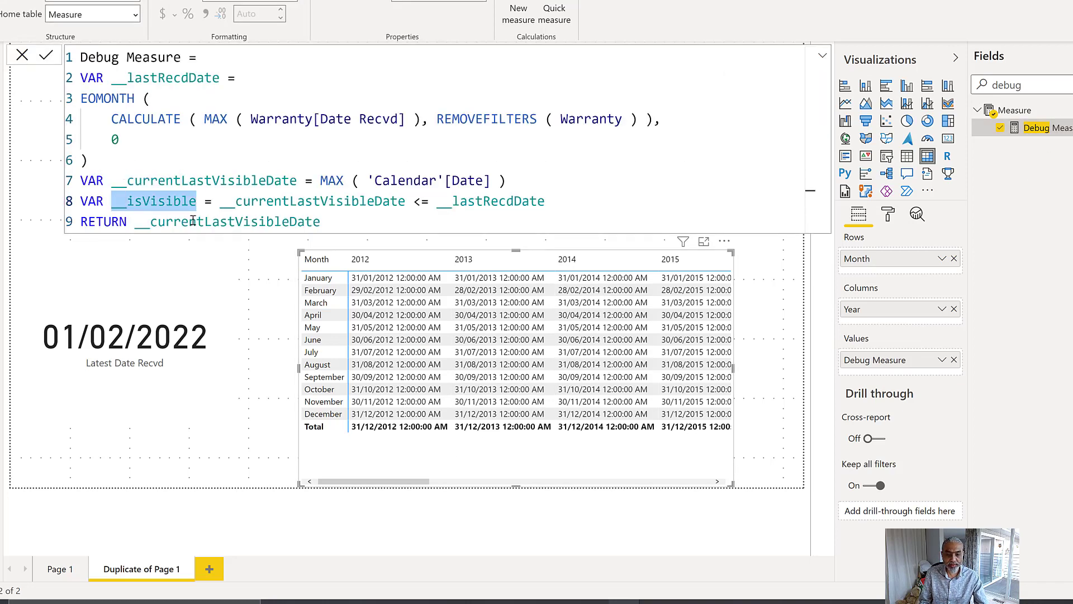
{"action": "double_click", "coordinate": [193, 221]}
{"action": "key", "text": "ctrl+v"}
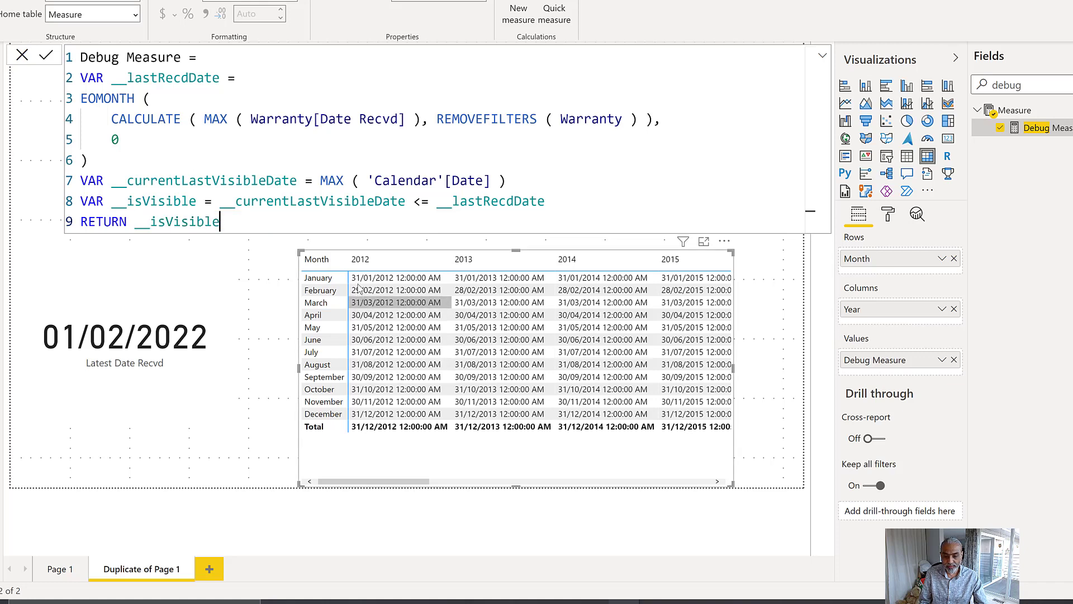
{"action": "mouse_move", "coordinate": [371, 283]}
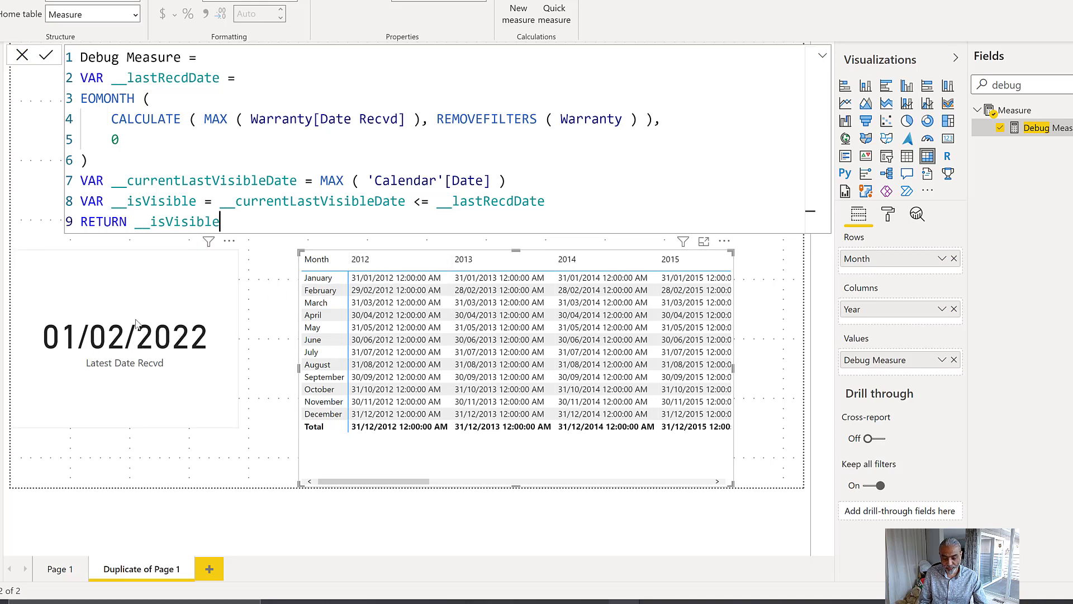
{"action": "mouse_move", "coordinate": [202, 334]}
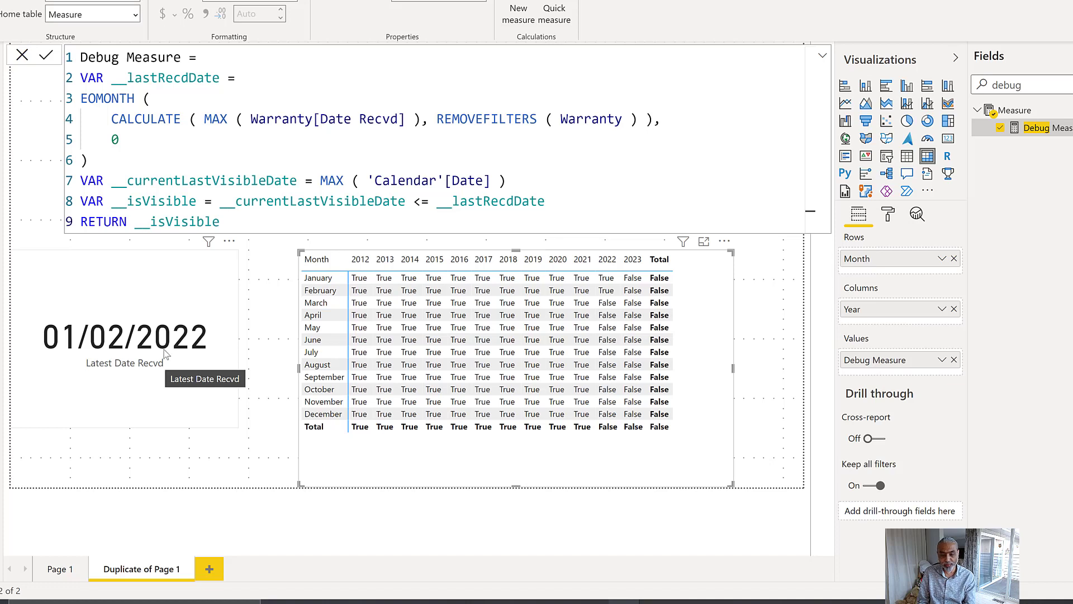
{"action": "left_click_drag", "start_coordinate": [213, 204], "coordinate": [252, 204]}
{"action": "left_click_drag", "start_coordinate": [458, 207], "coordinate": [545, 204]}
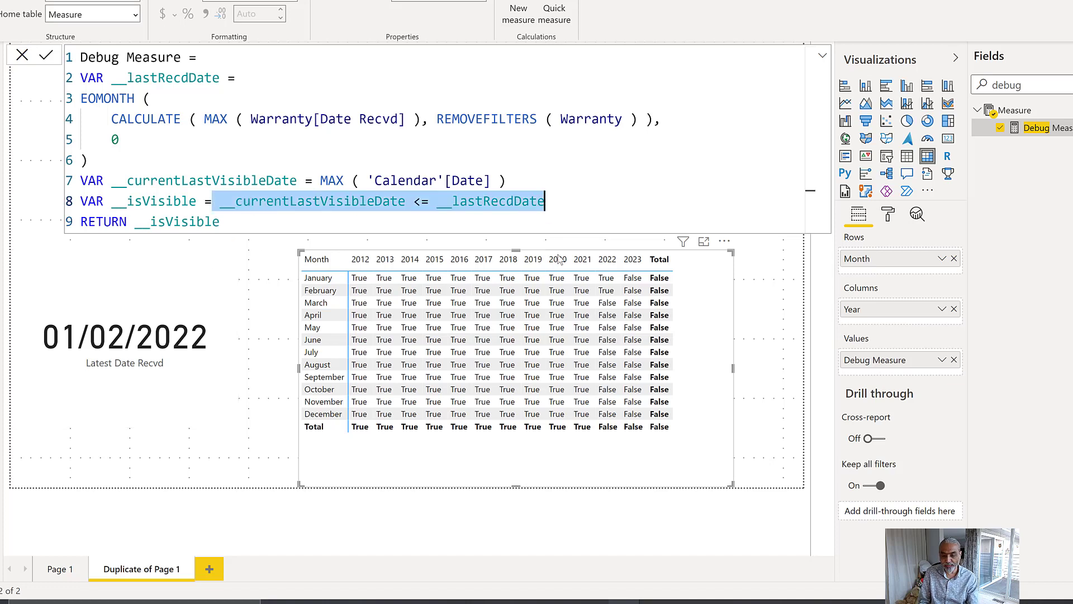
Search the fields for "fix", open Running Total Fix's formula and indent the CALCULATE block inside its IF.
{"action": "double_click", "coordinate": [1037, 90]}
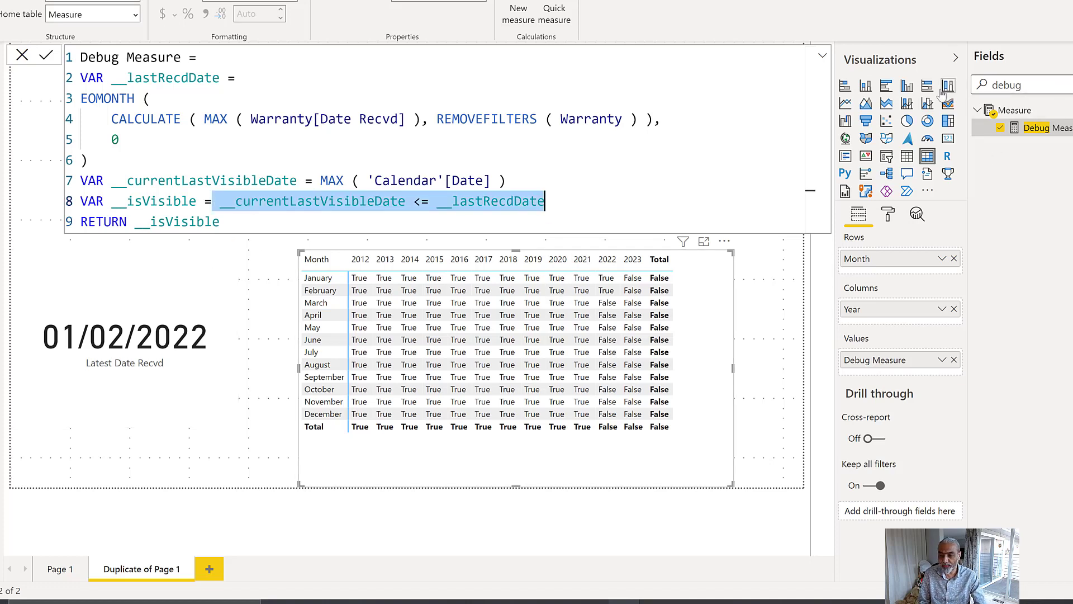
{"action": "type", "text": "fix"}
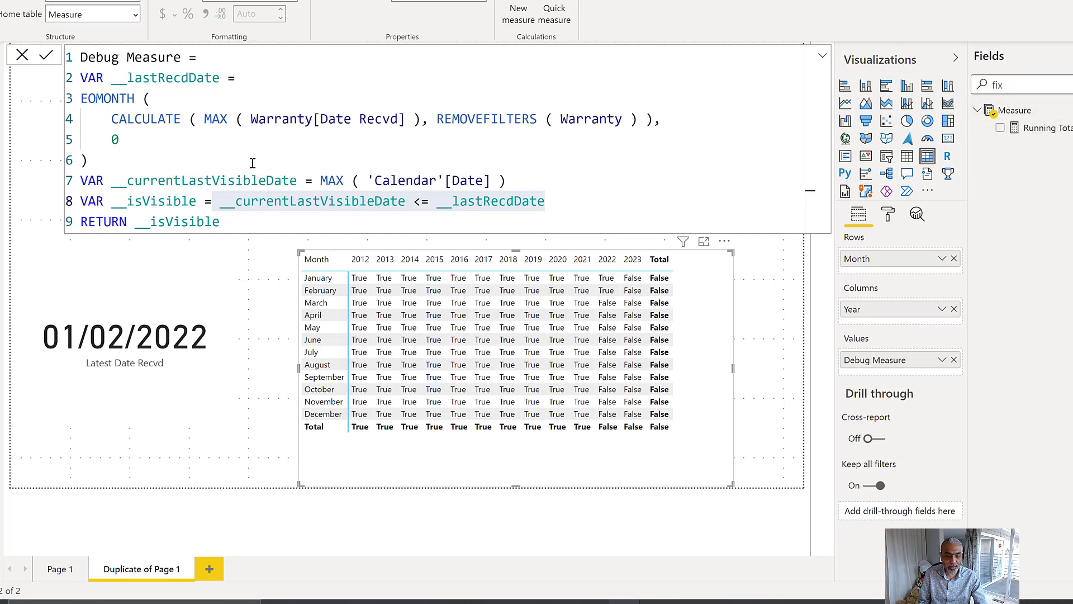
{"action": "left_click", "coordinate": [1039, 128]}
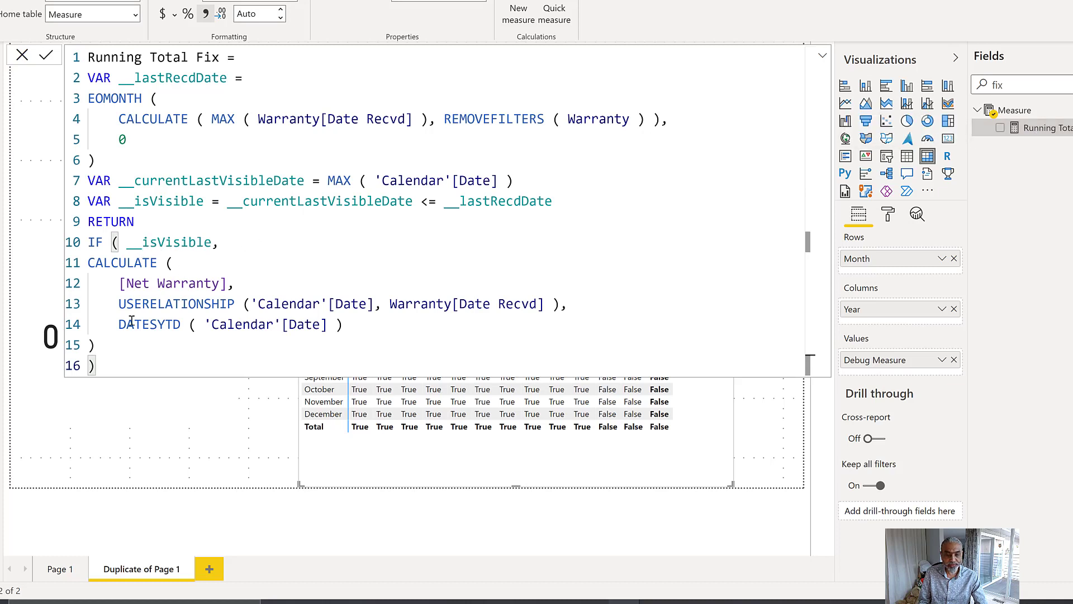
{"action": "left_click_drag", "start_coordinate": [106, 343], "coordinate": [81, 263]}
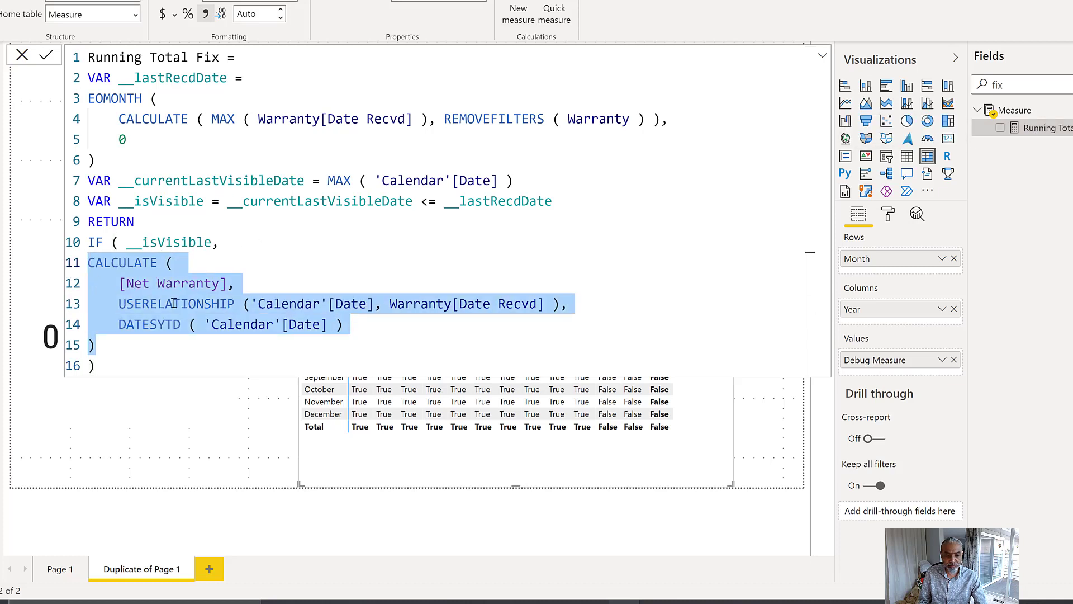
{"action": "key", "text": "Tab"}
{"action": "left_click", "coordinate": [212, 242]}
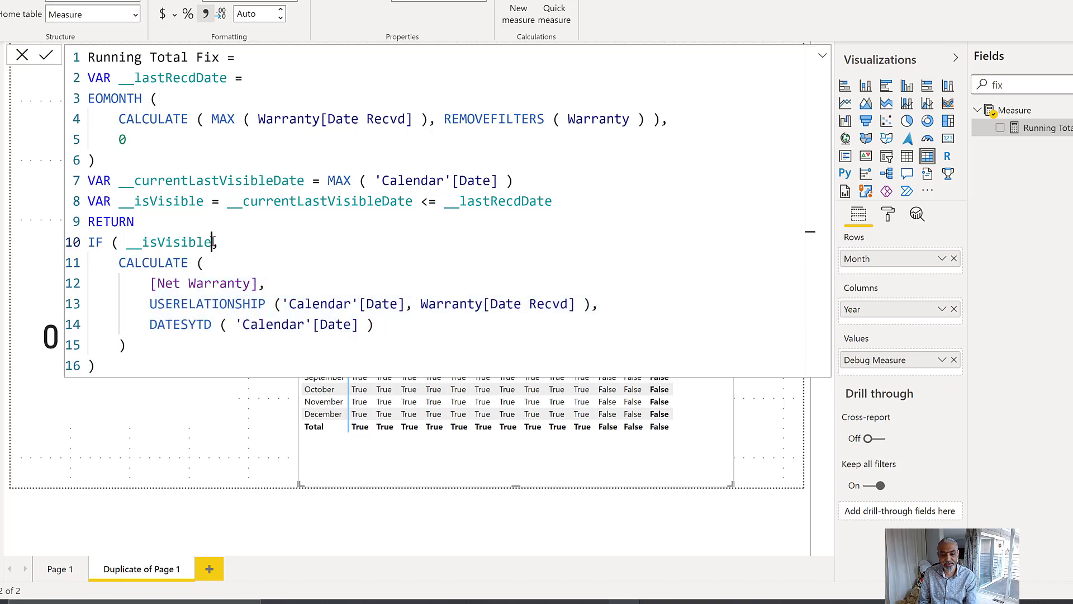
{"action": "left_click_drag", "start_coordinate": [115, 263], "coordinate": [191, 286]}
{"action": "key", "text": "shift+Down"}
{"action": "key", "text": "shift+Down"}
{"action": "key", "text": "shift+Down"}
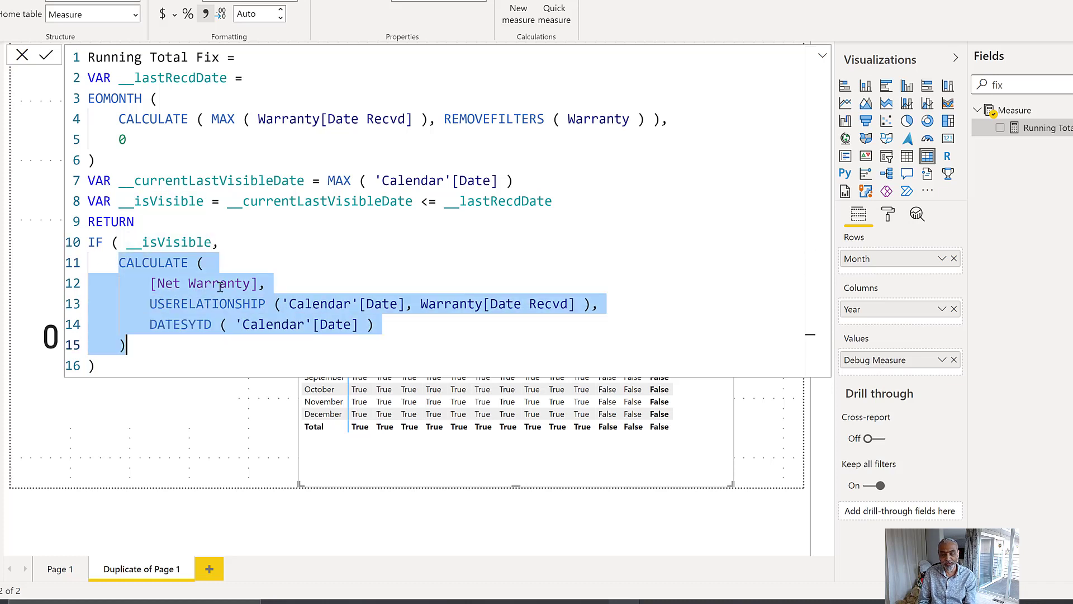
Switch to Page 1 and narrow the Running Total Fix matrix to remove most of its empty space beside the total.
{"action": "left_click", "coordinate": [71, 572]}
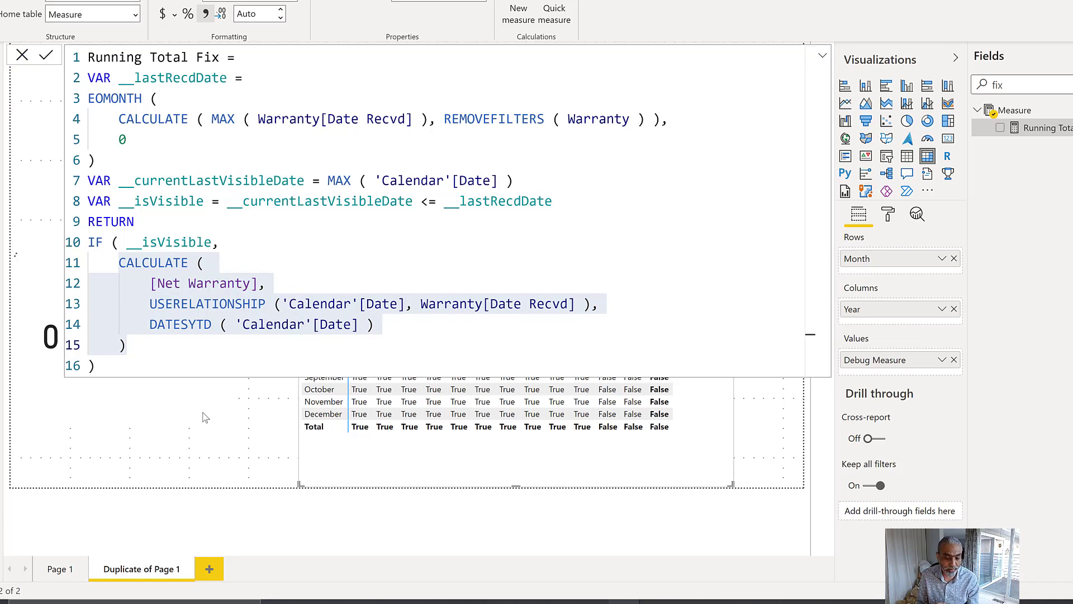
{"action": "left_click", "coordinate": [59, 575]}
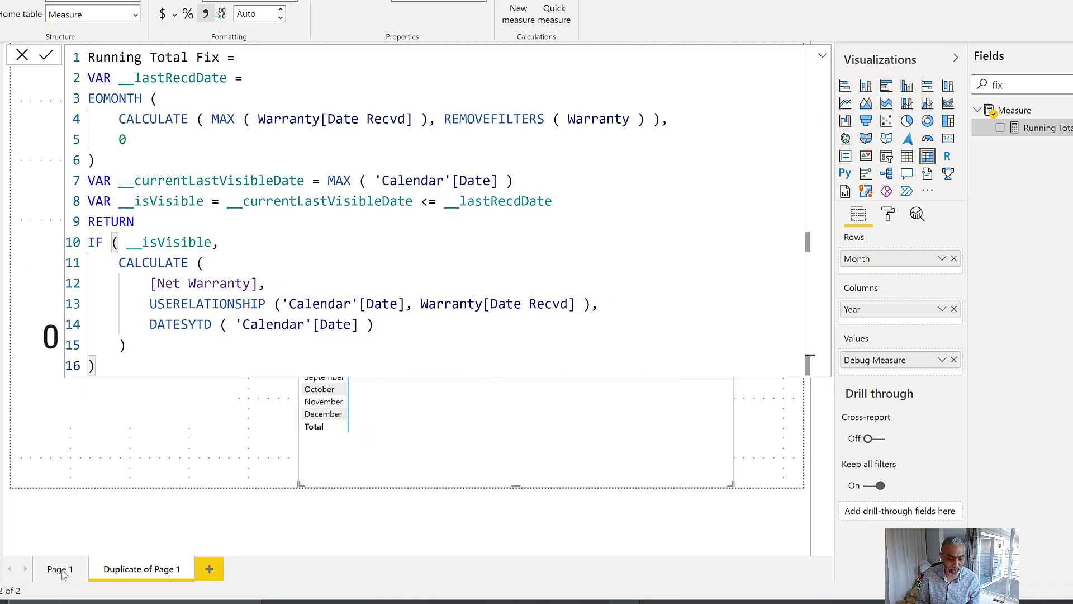
{"action": "left_click", "coordinate": [60, 569]}
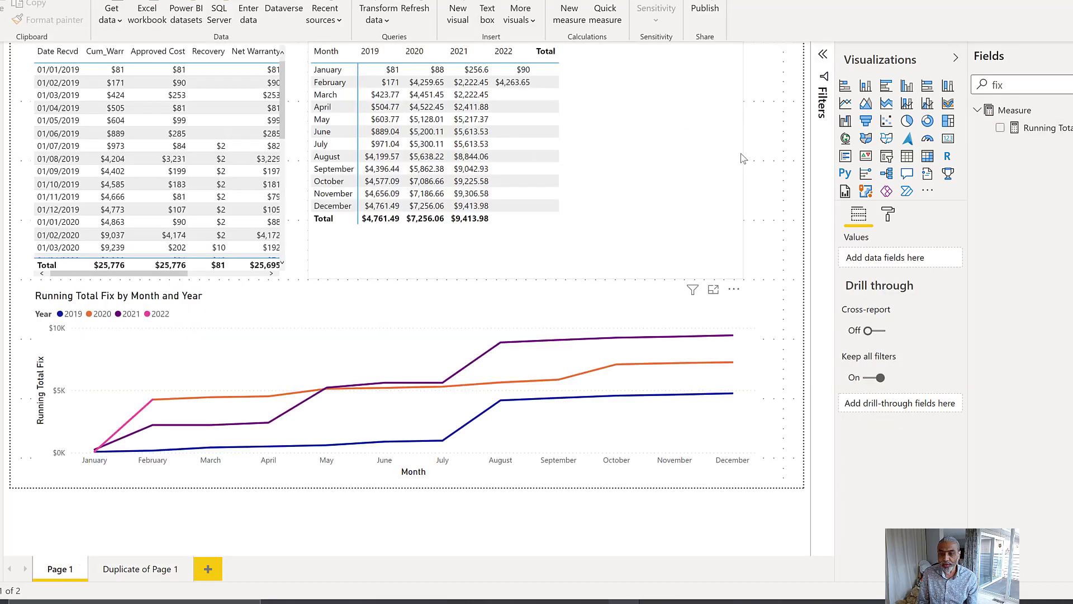
{"action": "left_click_drag", "start_coordinate": [742, 158], "coordinate": [624, 154]}
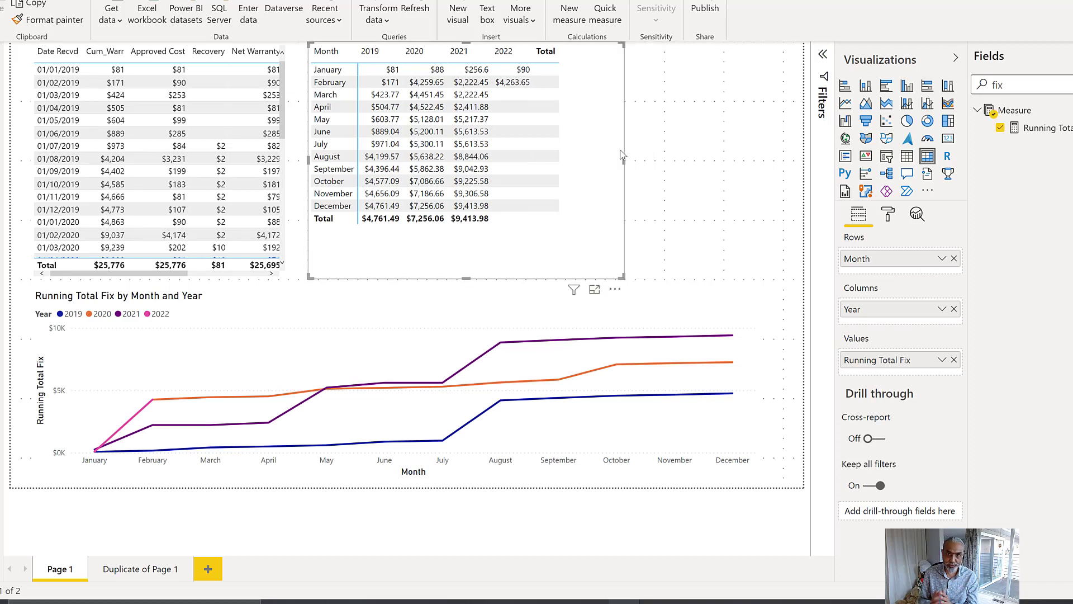